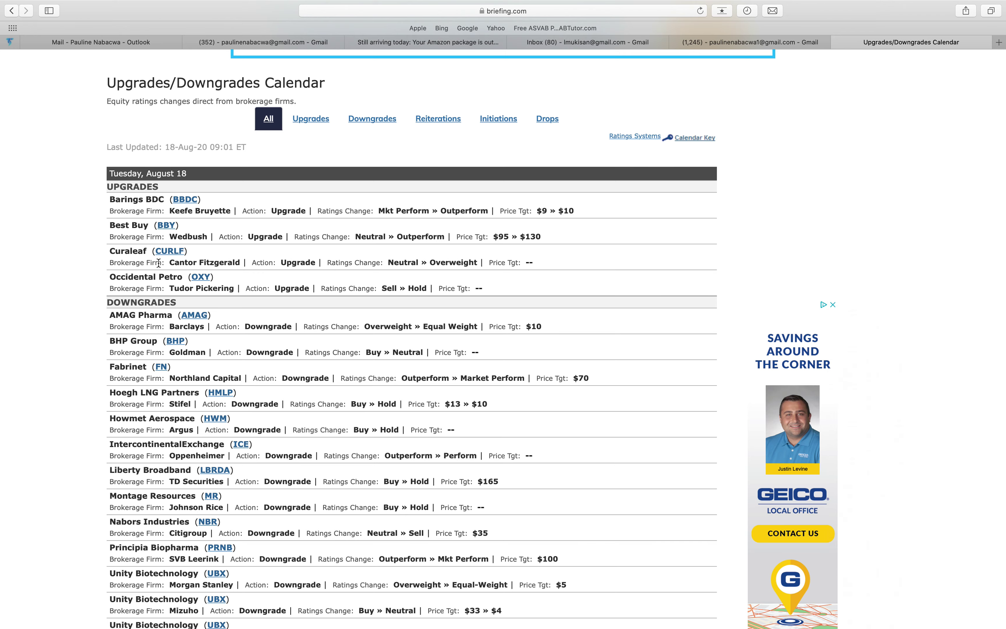
{"action": "scroll", "coordinate": [228, 354], "scroll_direction": "down", "scroll_amount": 2}
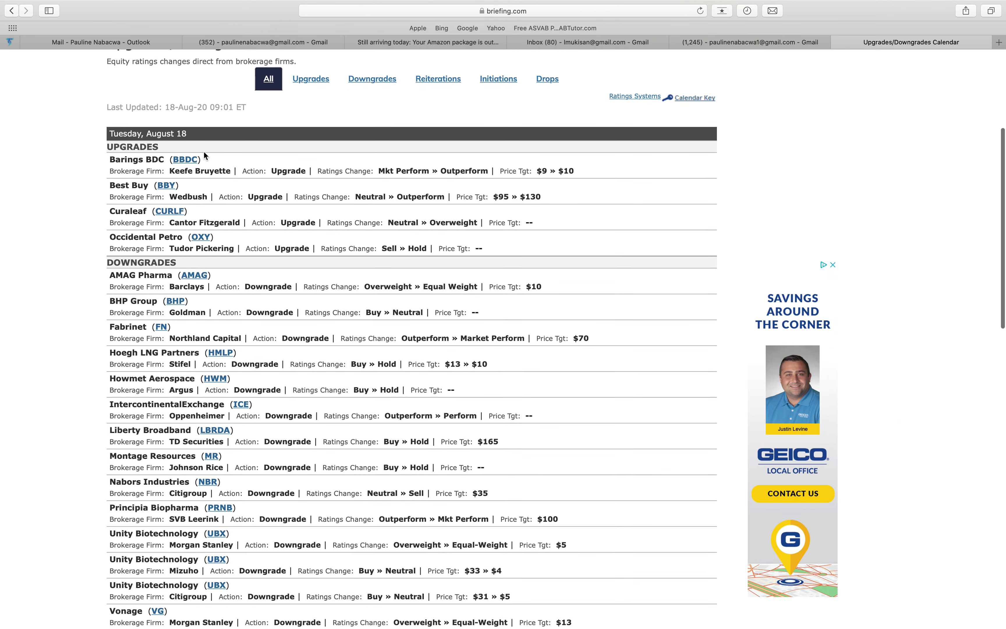
{"action": "scroll", "coordinate": [188, 307], "scroll_direction": "down", "scroll_amount": 3}
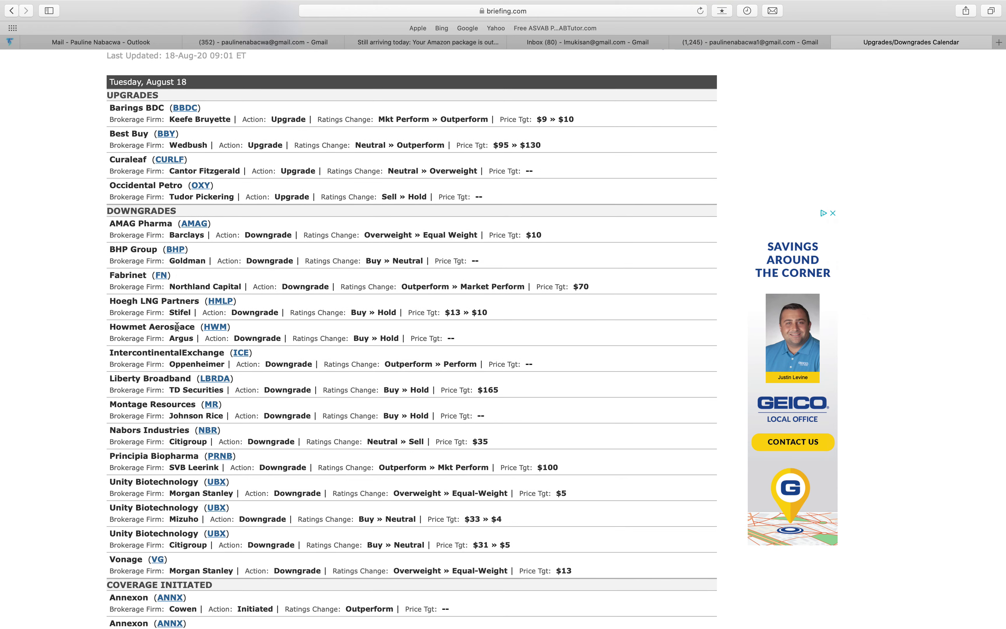
{"action": "scroll", "coordinate": [169, 303], "scroll_direction": "down", "scroll_amount": 3}
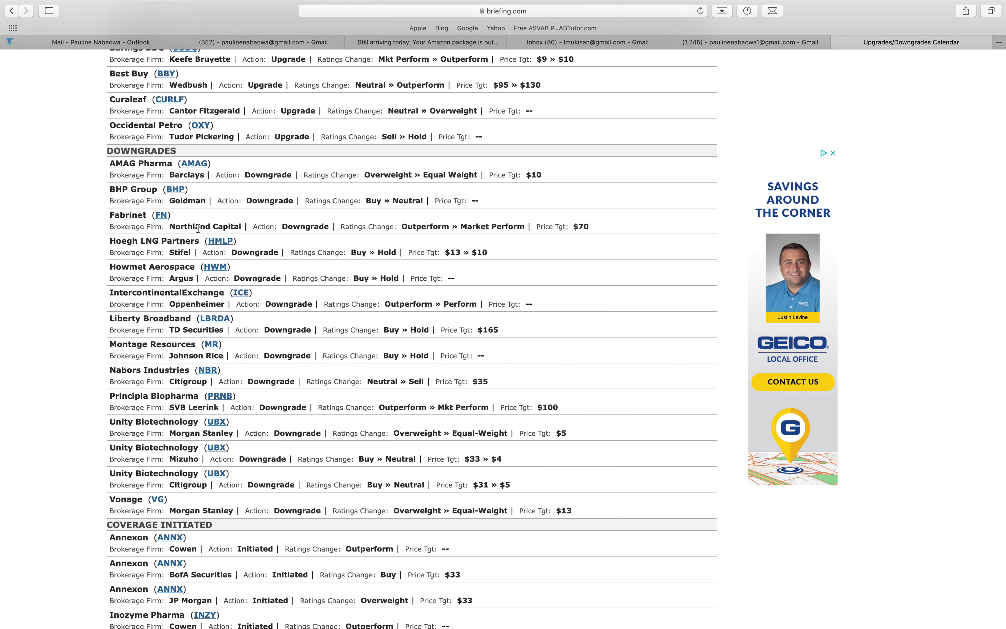
{"action": "scroll", "coordinate": [210, 264], "scroll_direction": "down", "scroll_amount": 2}
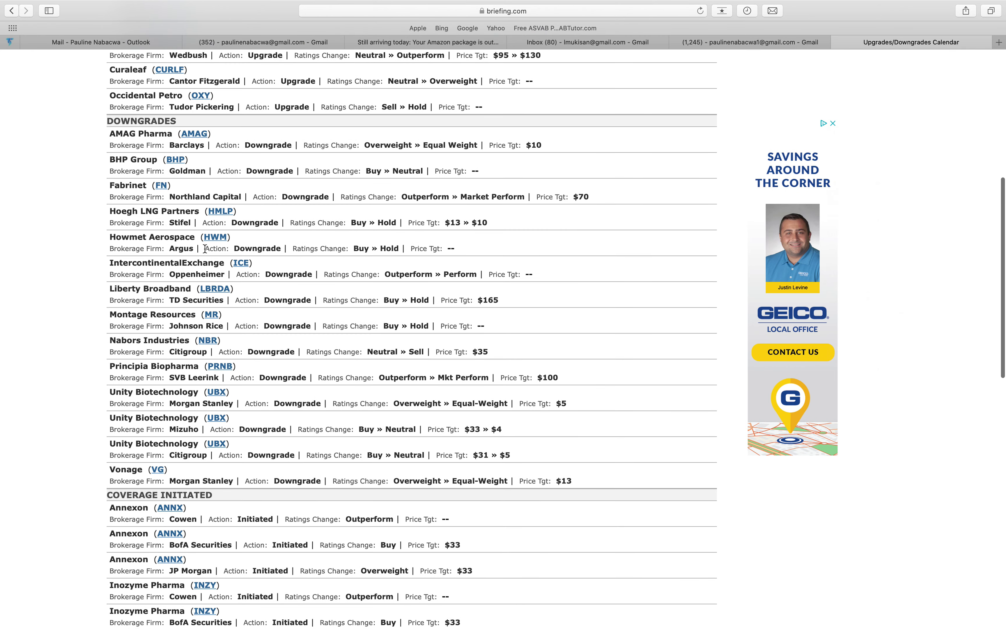
{"action": "scroll", "coordinate": [199, 251], "scroll_direction": "down", "scroll_amount": 2}
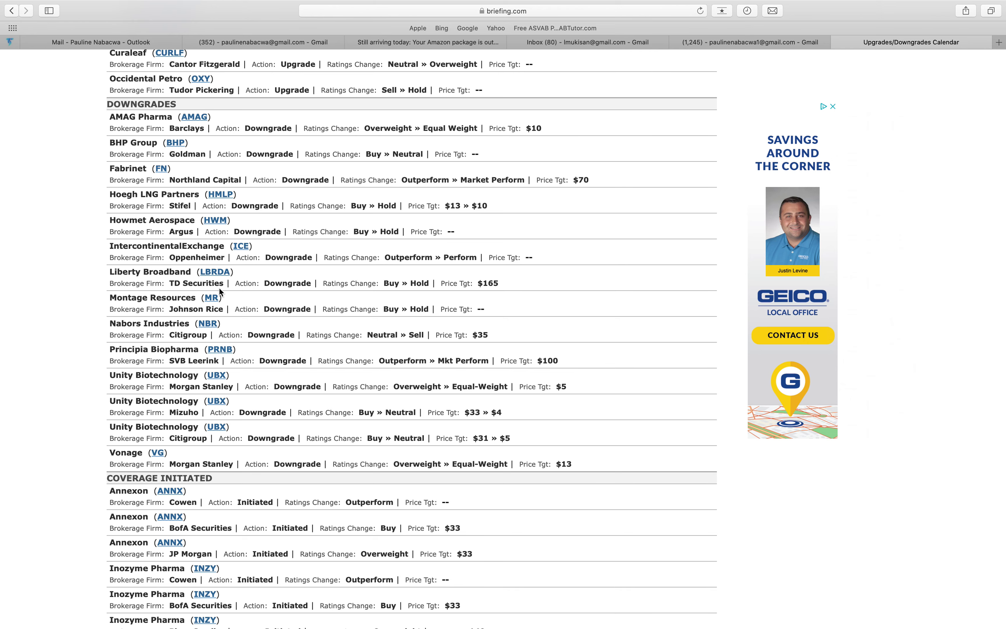
{"action": "scroll", "coordinate": [219, 287], "scroll_direction": "down", "scroll_amount": 1}
{"action": "scroll", "coordinate": [220, 292], "scroll_direction": "down", "scroll_amount": 1}
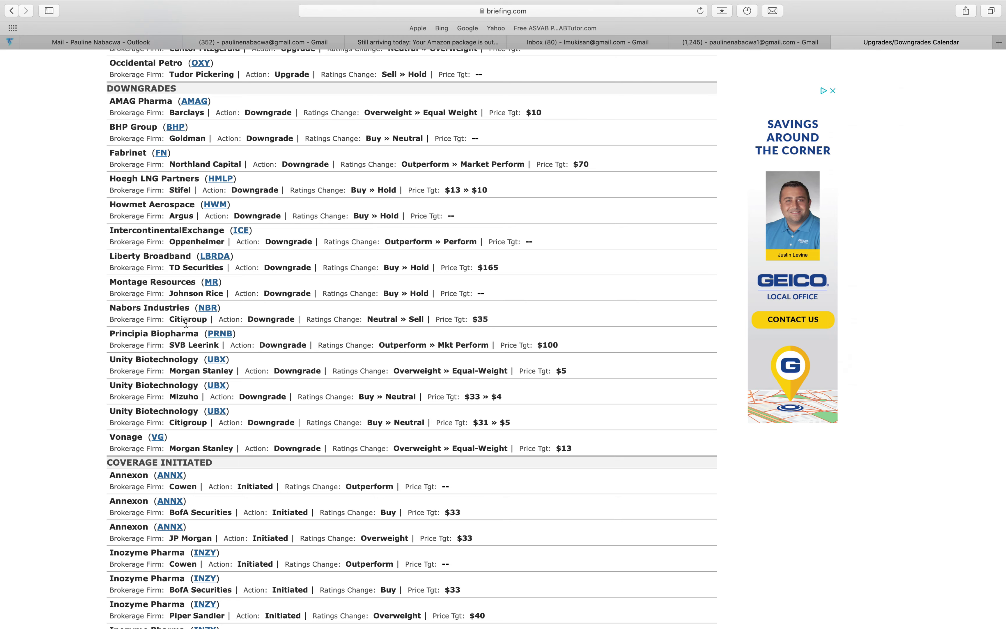
{"action": "scroll", "coordinate": [199, 383], "scroll_direction": "down", "scroll_amount": 1}
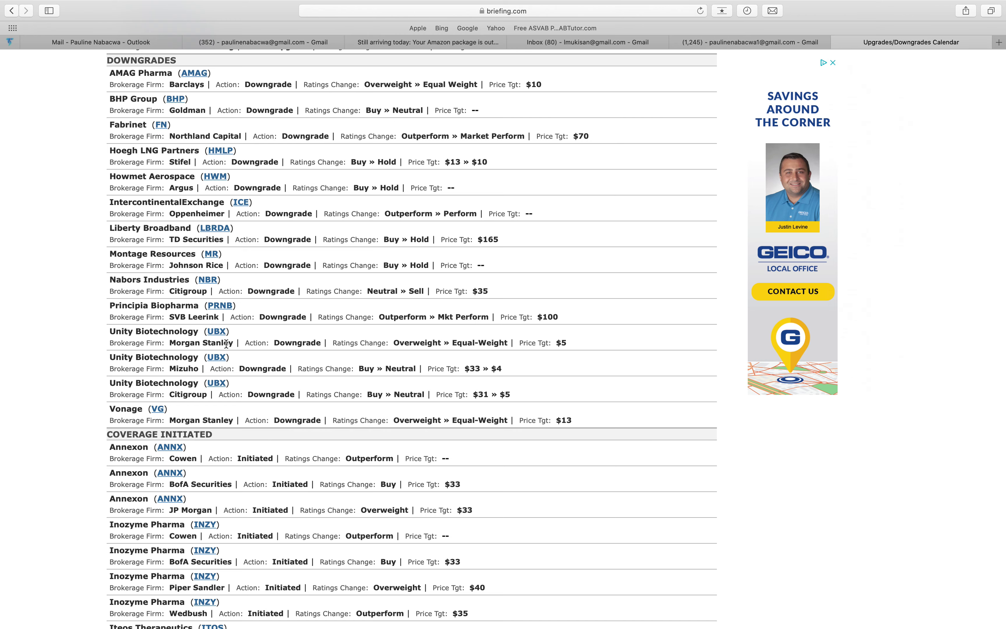
{"action": "scroll", "coordinate": [154, 453], "scroll_direction": "down", "scroll_amount": 3}
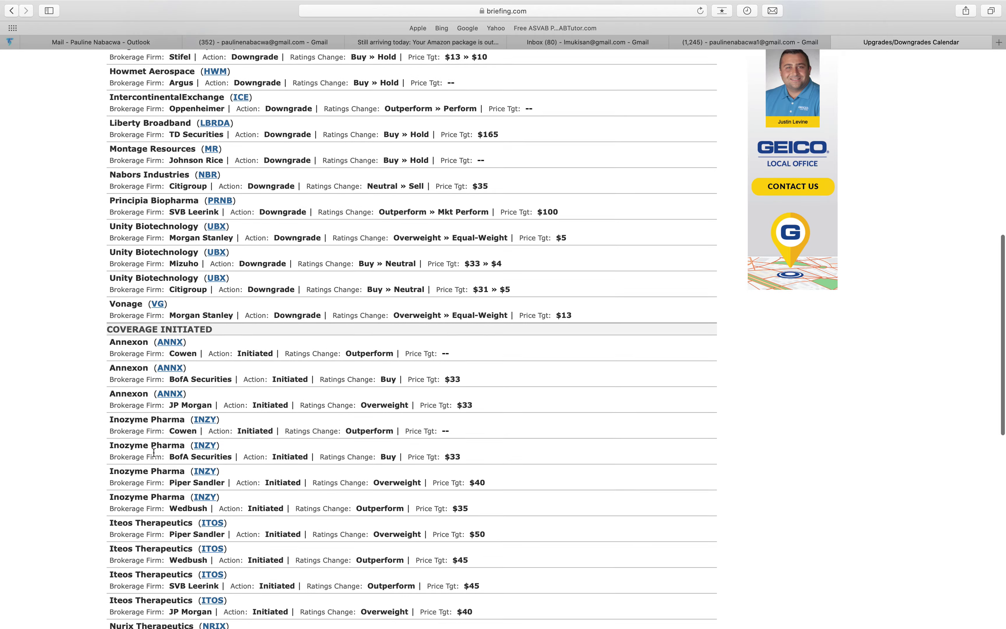
{"action": "scroll", "coordinate": [154, 452], "scroll_direction": "down", "scroll_amount": 2}
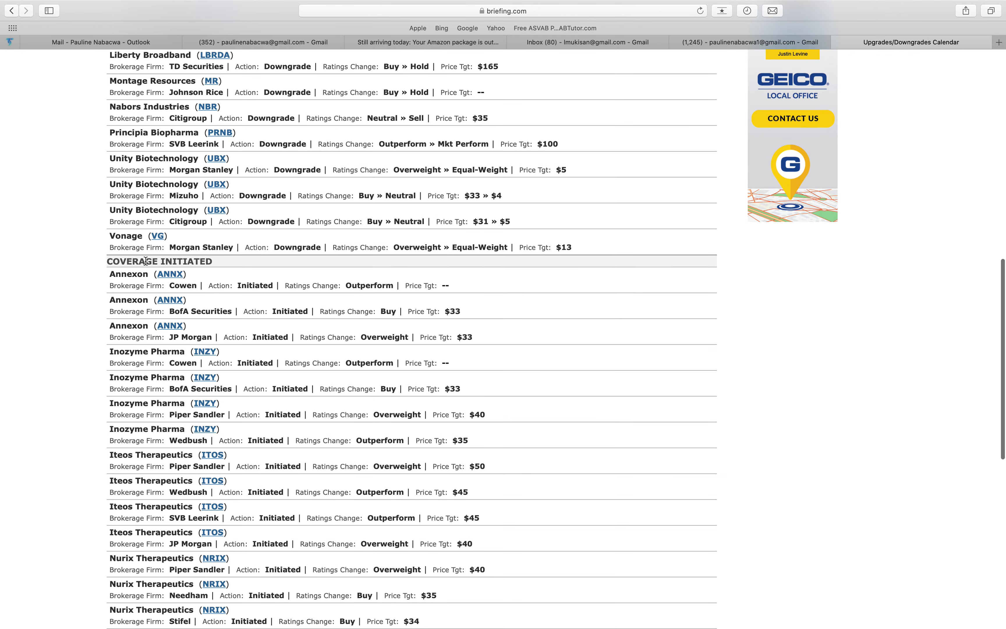
{"action": "scroll", "coordinate": [203, 284], "scroll_direction": "down", "scroll_amount": 4}
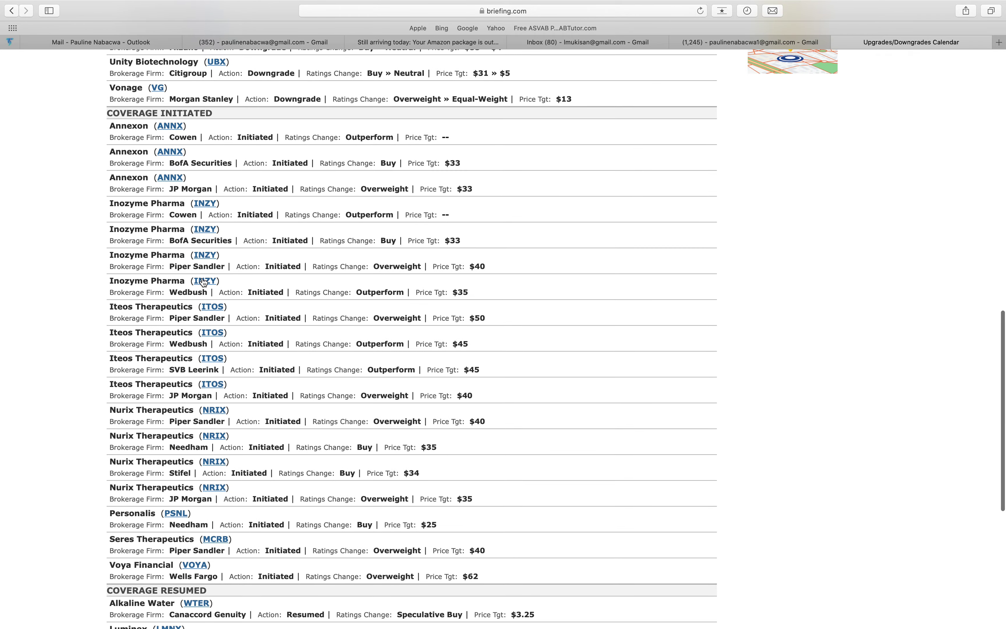
{"action": "scroll", "coordinate": [203, 283], "scroll_direction": "down", "scroll_amount": 5}
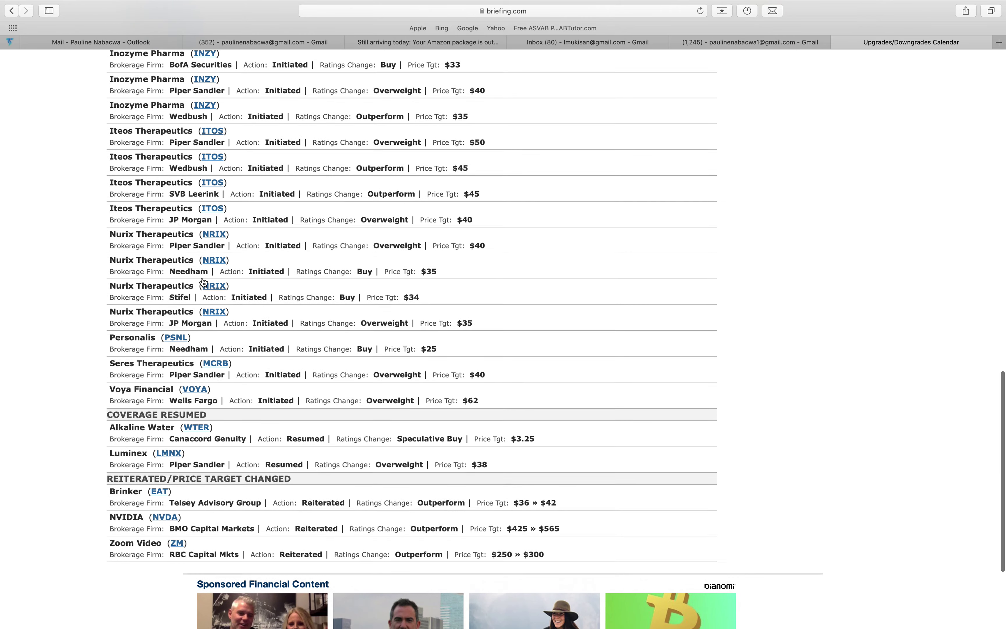
{"action": "scroll", "coordinate": [209, 404], "scroll_direction": "down", "scroll_amount": 1}
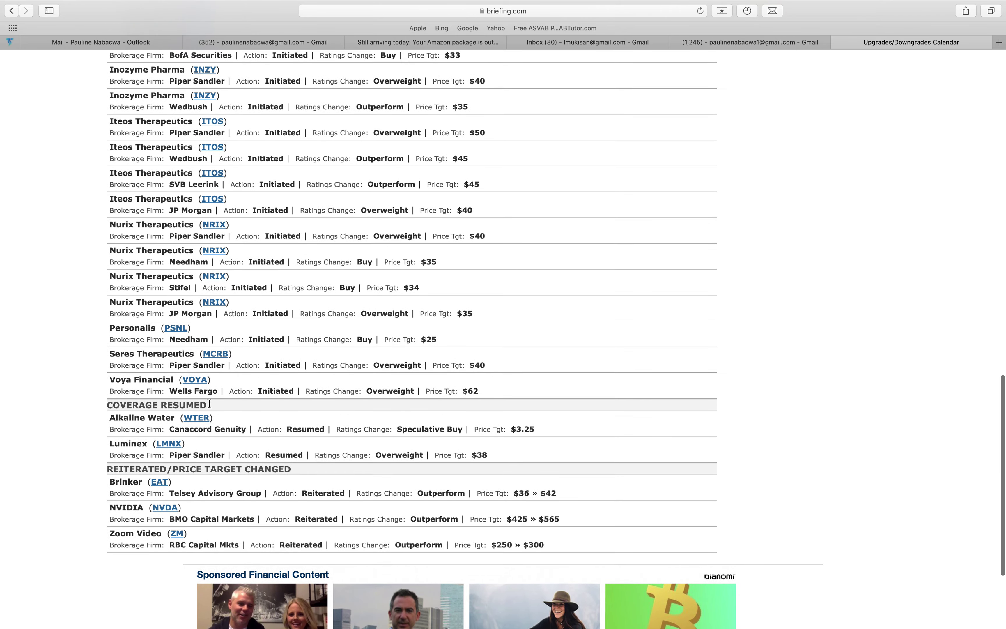
{"action": "scroll", "coordinate": [208, 402], "scroll_direction": "up", "scroll_amount": 15}
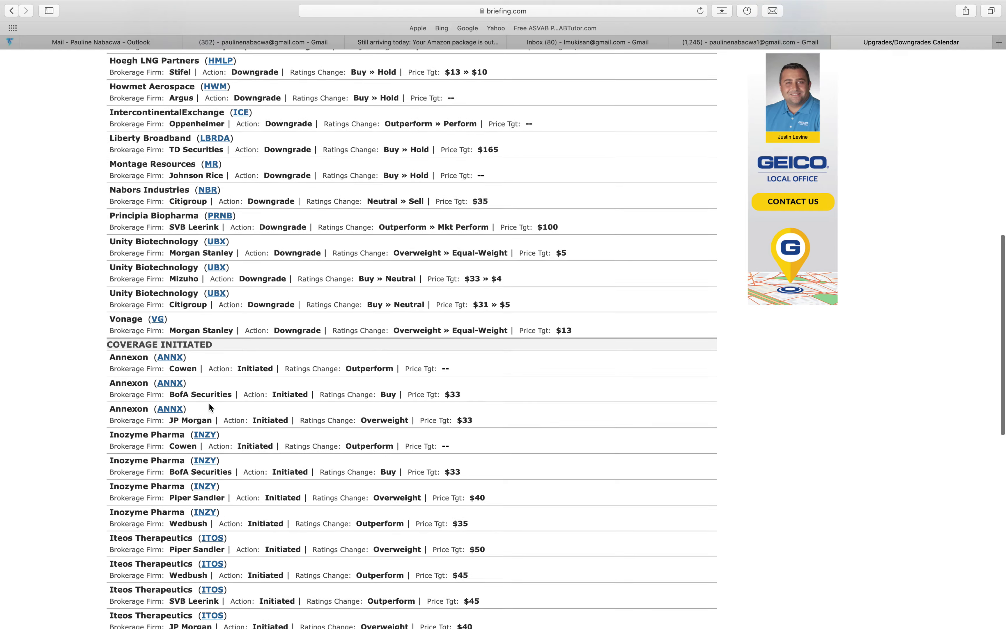
{"action": "scroll", "coordinate": [208, 402], "scroll_direction": "up", "scroll_amount": 6}
{"action": "scroll", "coordinate": [239, 313], "scroll_direction": "down", "scroll_amount": 1}
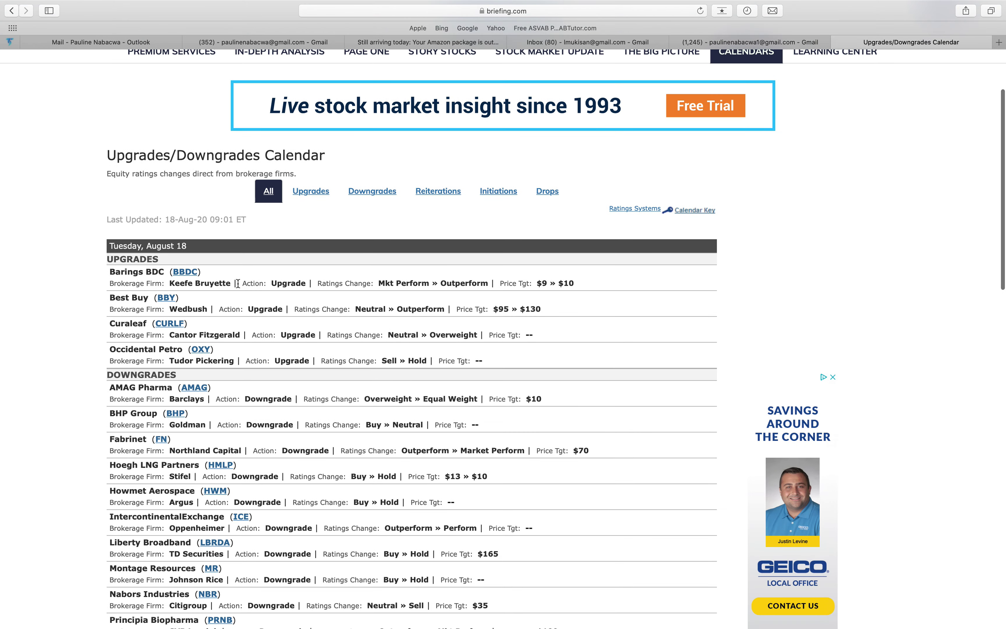
{"action": "scroll", "coordinate": [238, 312], "scroll_direction": "down", "scroll_amount": 3}
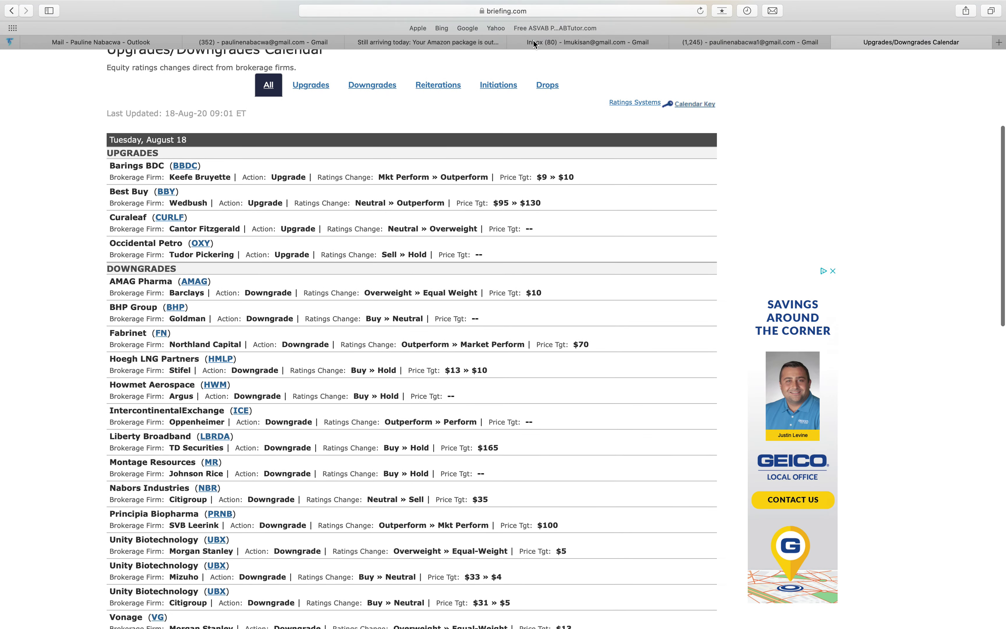
Leave Safari full screen and return to thinkorswim's AMZN daily chart, selecting its symbol box.
{"action": "mouse_move", "coordinate": [204, 4]}
{"action": "left_click", "coordinate": [33, 23]}
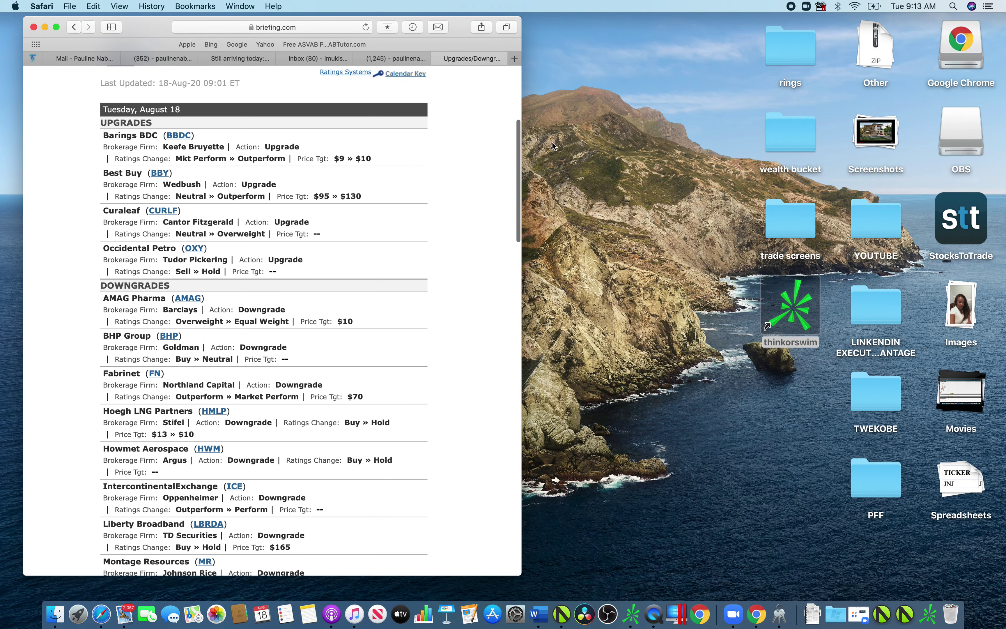
{"action": "left_click", "coordinate": [639, 617]}
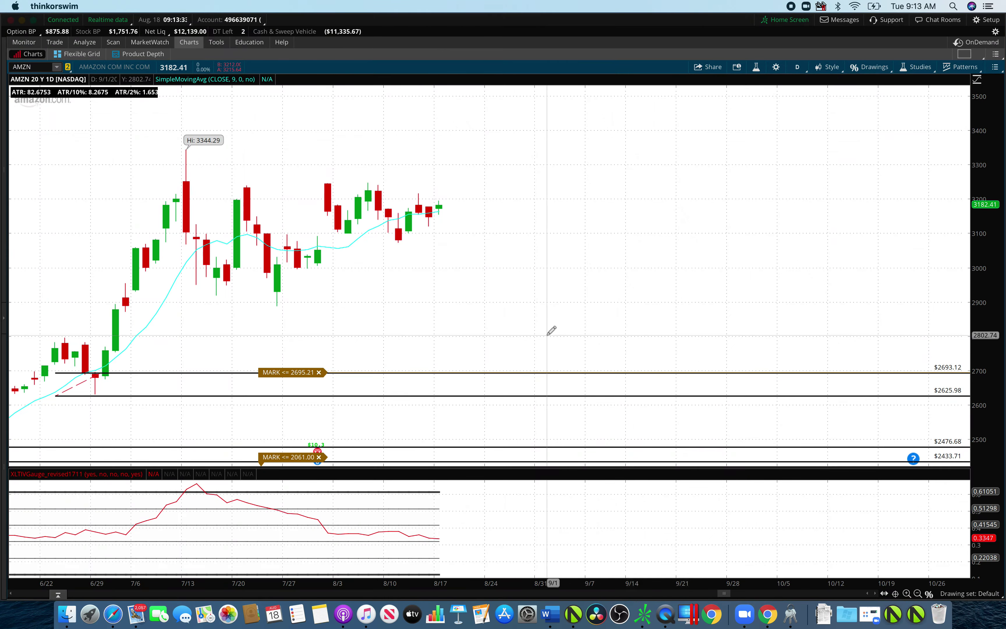
{"action": "left_click", "coordinate": [39, 68]}
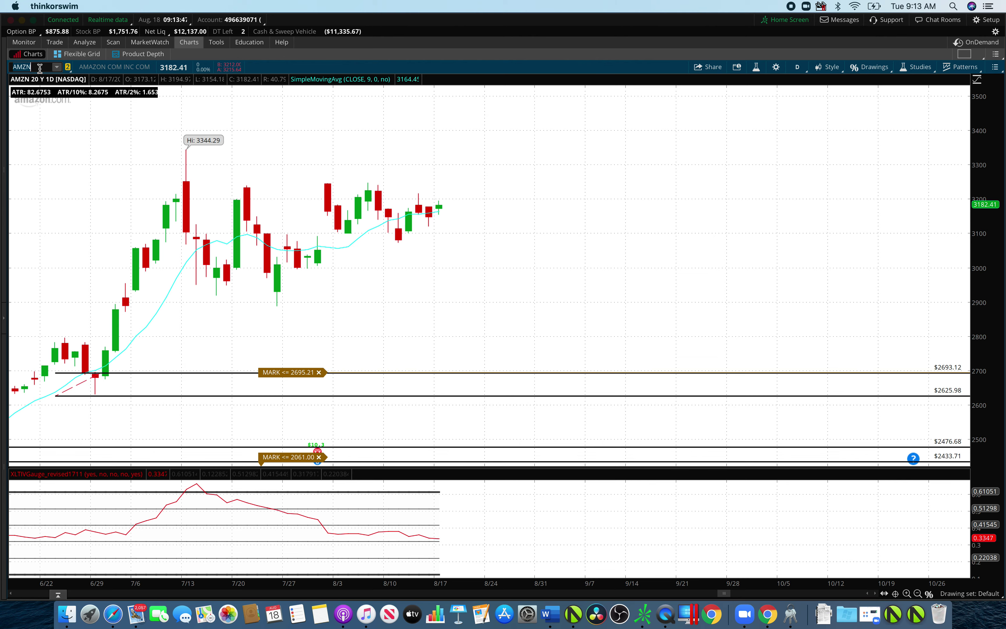
Load the BBDC chart, zoom into recent months, and rescale the price axis to show all prices.
{"action": "left_click", "coordinate": [39, 68]}
{"action": "type", "text": "BBDC"}
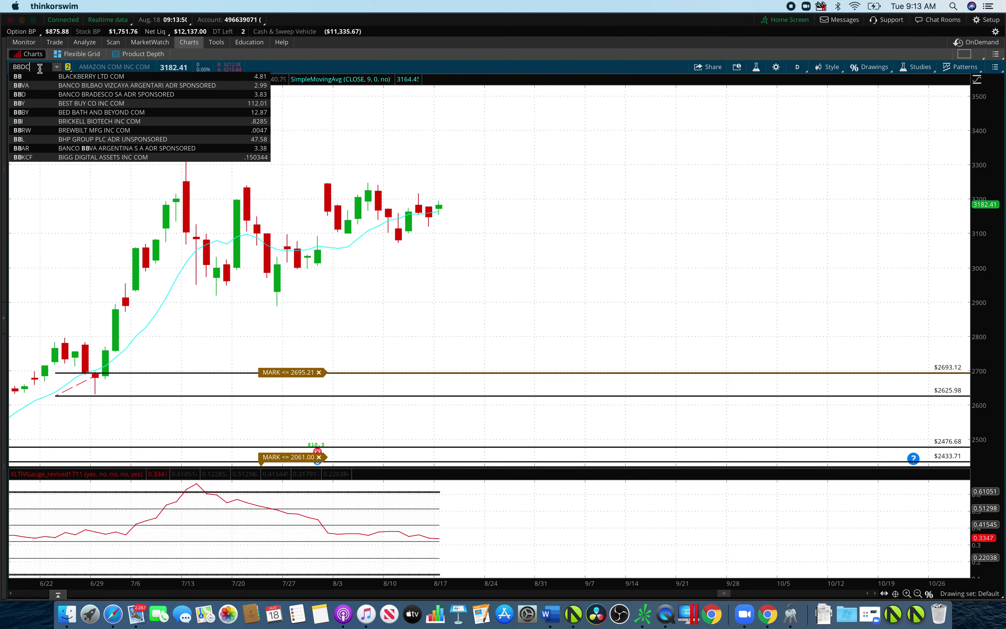
{"action": "key", "text": "Return"}
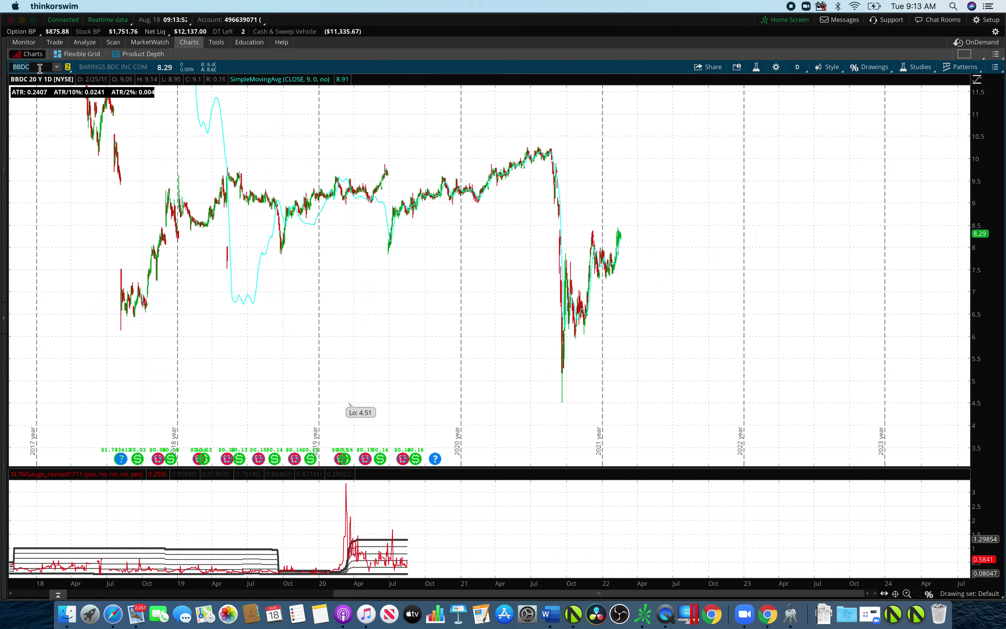
{"action": "left_click_drag", "start_coordinate": [484, 263], "coordinate": [292, 270]}
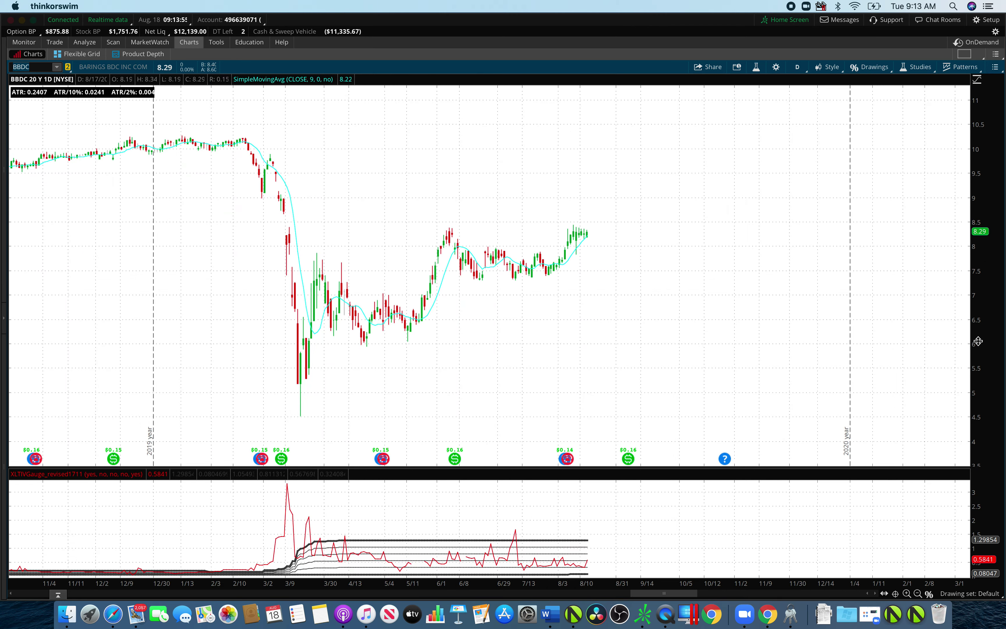
{"action": "left_click_drag", "start_coordinate": [979, 337], "coordinate": [976, 277]}
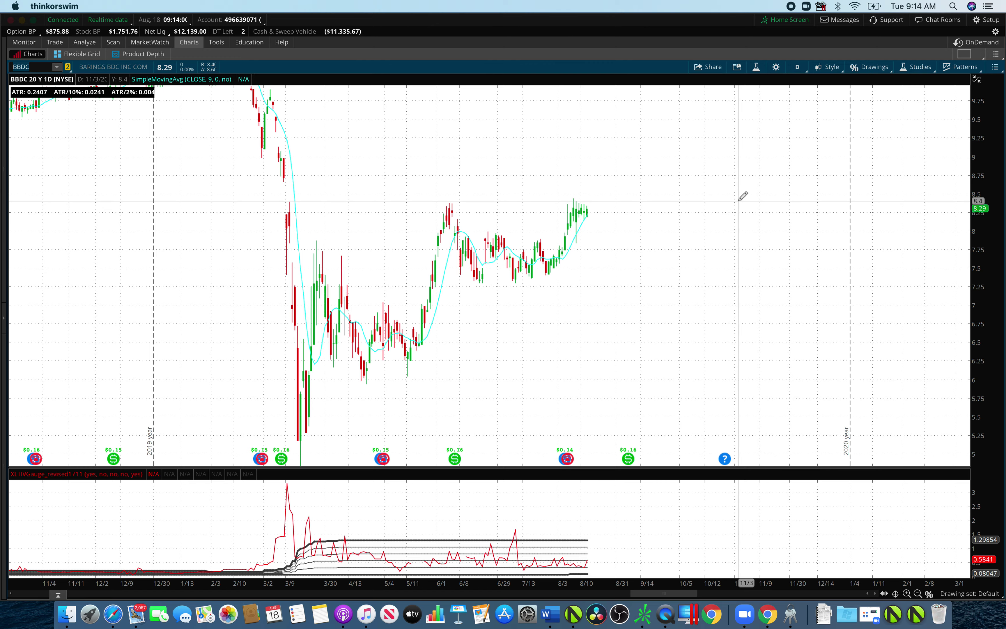
{"action": "left_click_drag", "start_coordinate": [986, 220], "coordinate": [985, 248]}
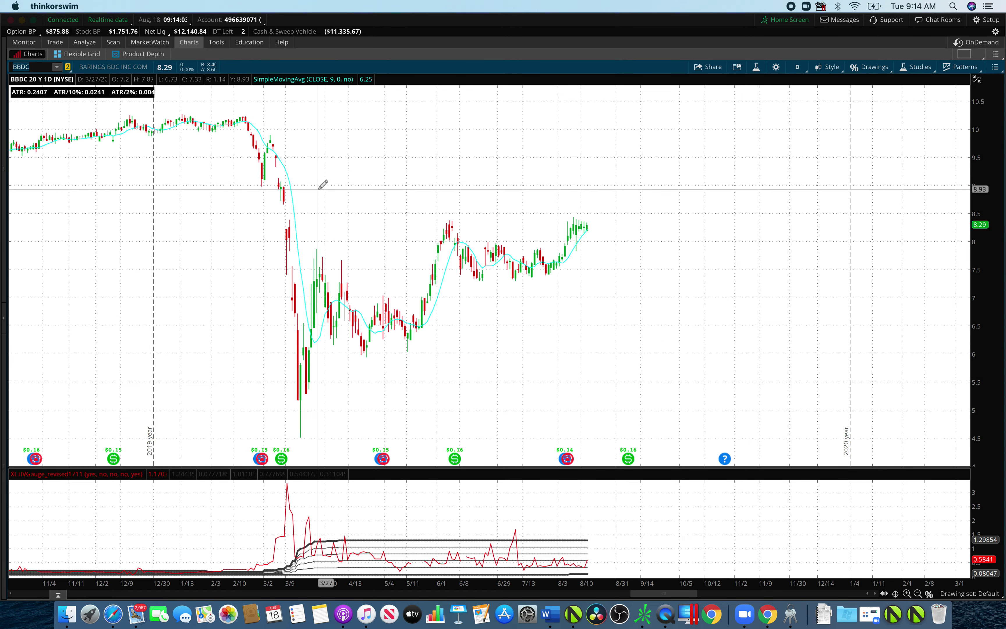
Draw price level lines at $8.91 and $9.12 above and $7.58 and $7.39 below.
{"action": "left_click", "coordinate": [278, 190]}
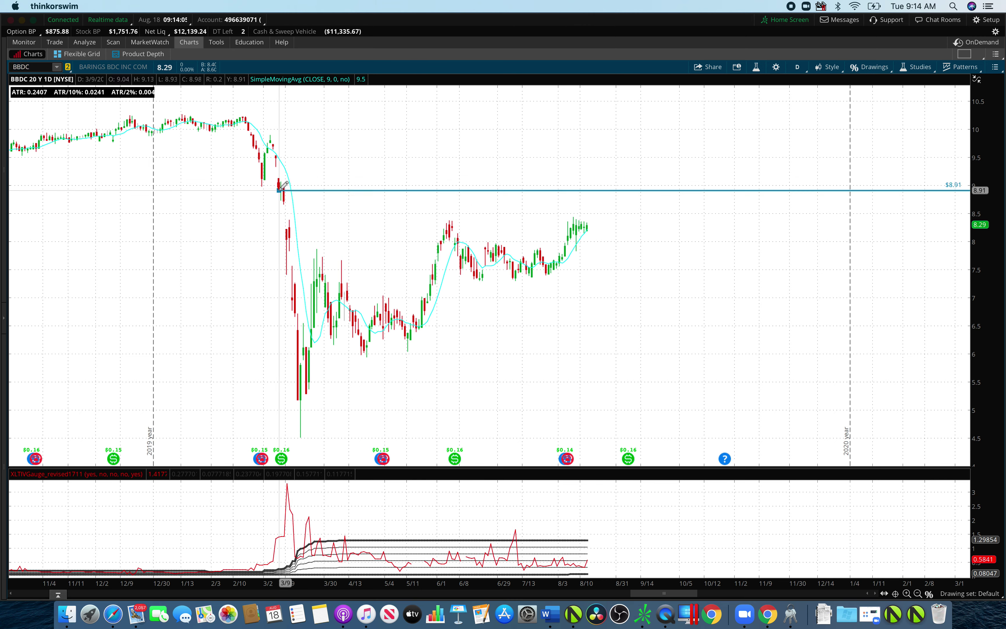
{"action": "left_click", "coordinate": [271, 179]}
{"action": "left_click", "coordinate": [278, 177]}
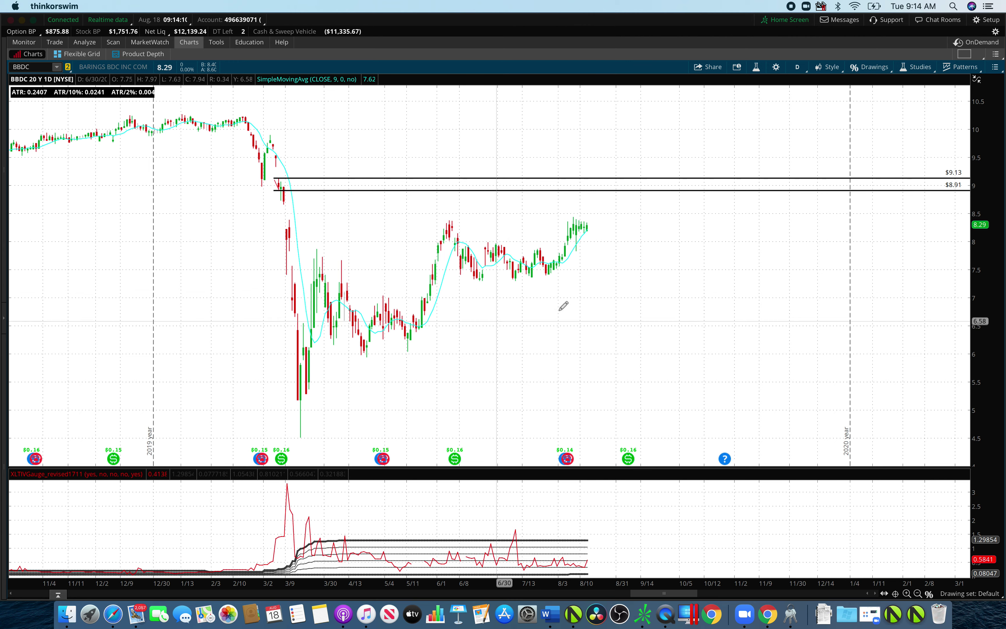
{"action": "left_click", "coordinate": [552, 265]}
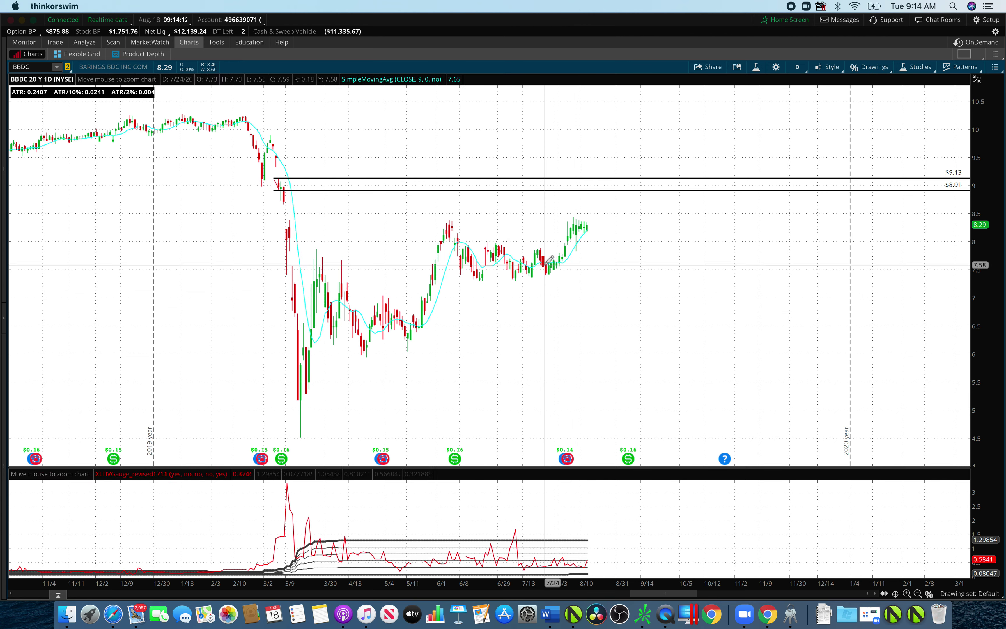
{"action": "left_click", "coordinate": [540, 275]}
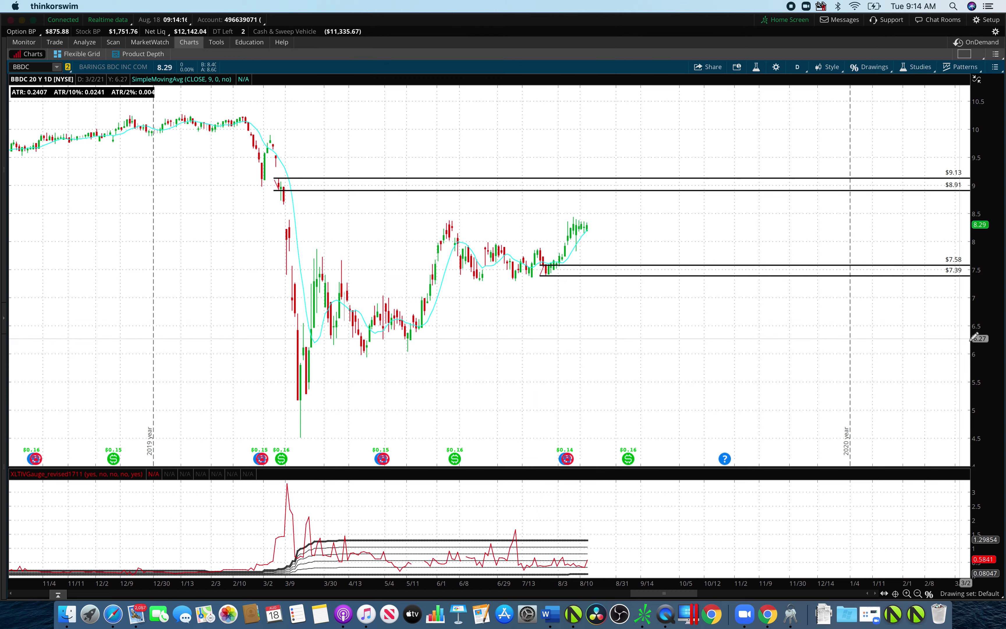
Draw a trendline from the early-June high out to early October.
{"action": "left_click_drag", "start_coordinate": [977, 326], "coordinate": [977, 304]}
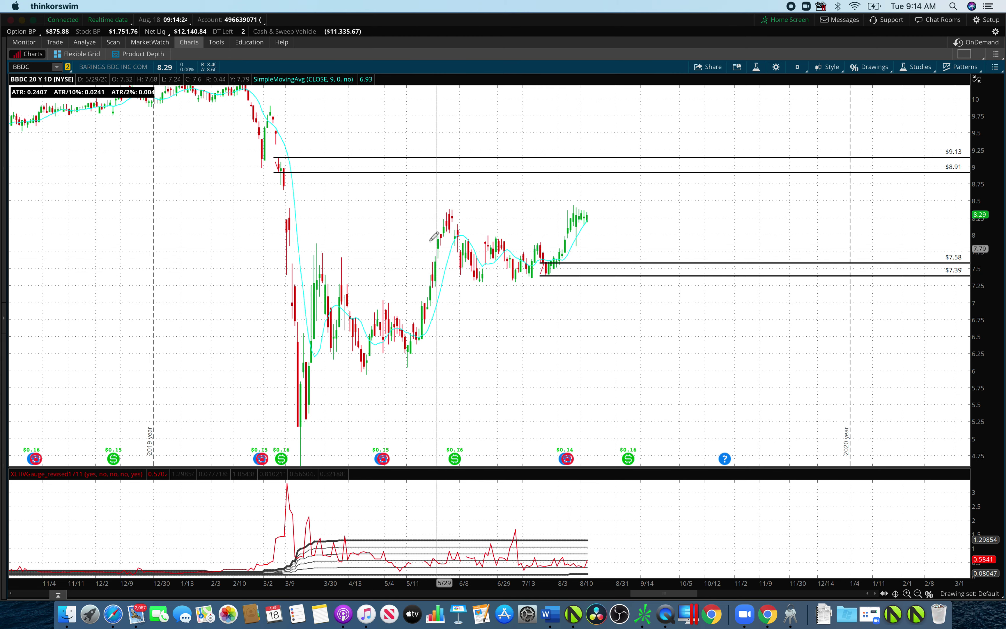
{"action": "key", "text": "alt+t"}
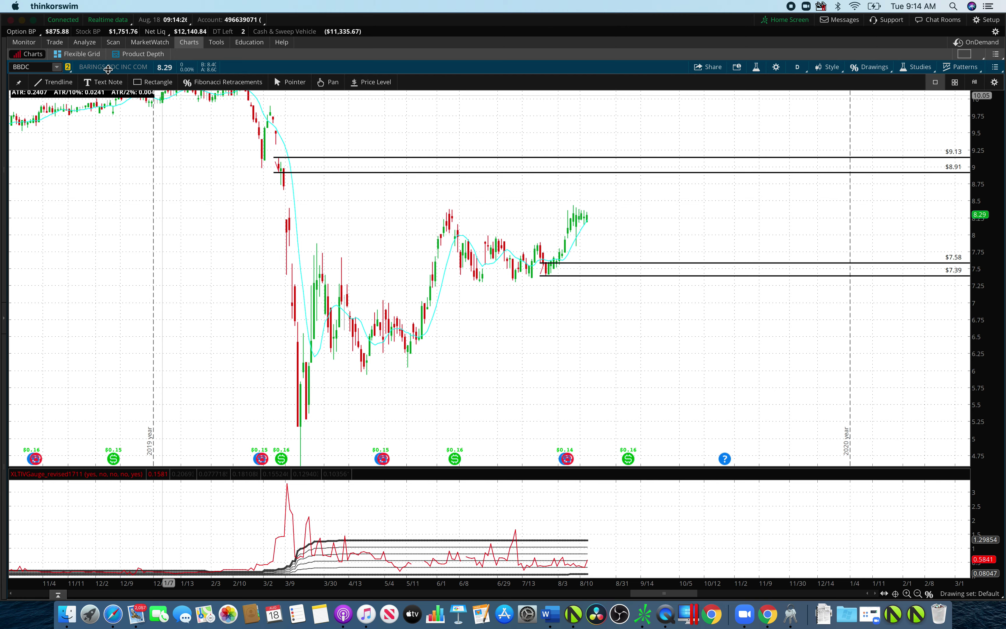
{"action": "left_click", "coordinate": [432, 206]}
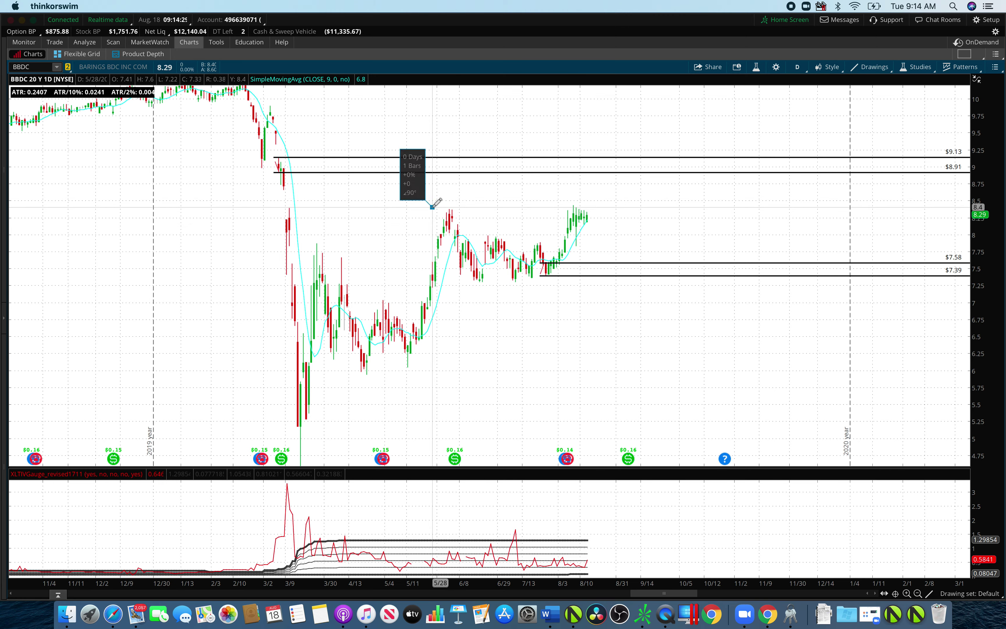
{"action": "left_click", "coordinate": [688, 207]}
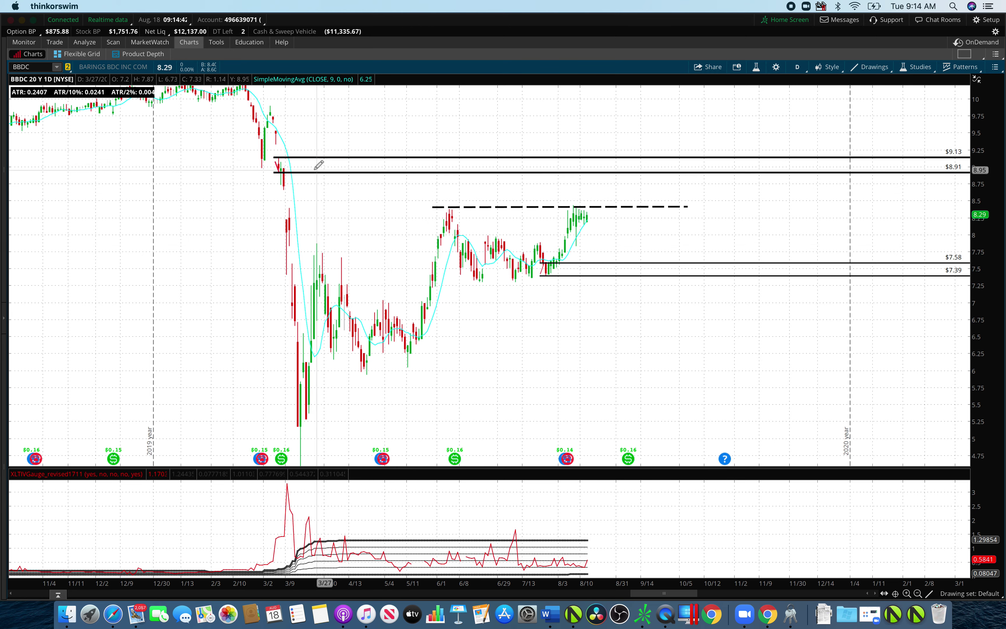
Create a BBDC alert for MARK at or above 8.91 from the $8.91 line.
{"action": "right_click", "coordinate": [377, 172]}
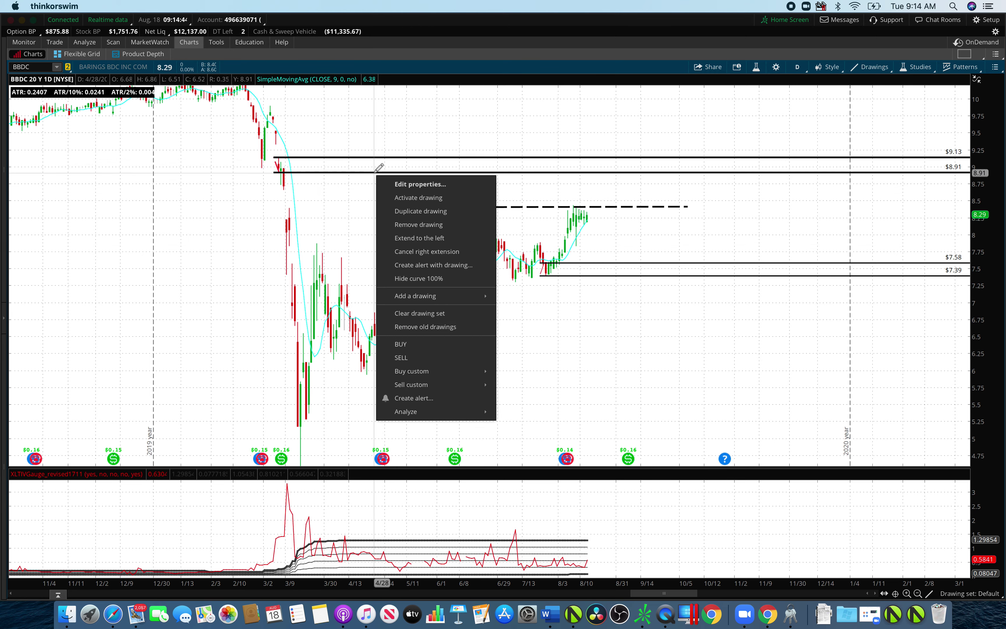
{"action": "left_click", "coordinate": [465, 397]}
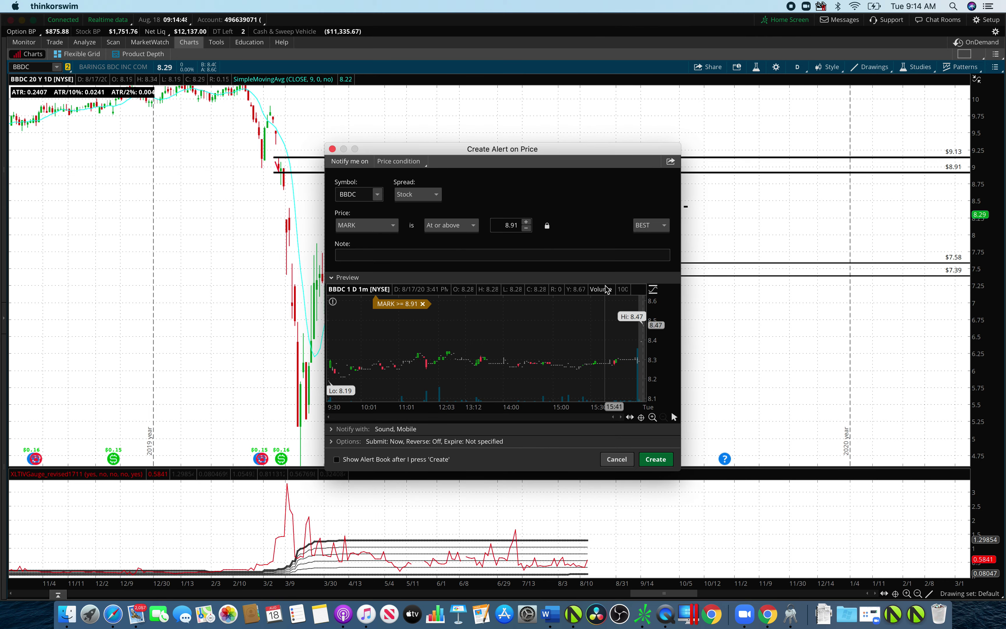
{"action": "left_click", "coordinate": [652, 460]}
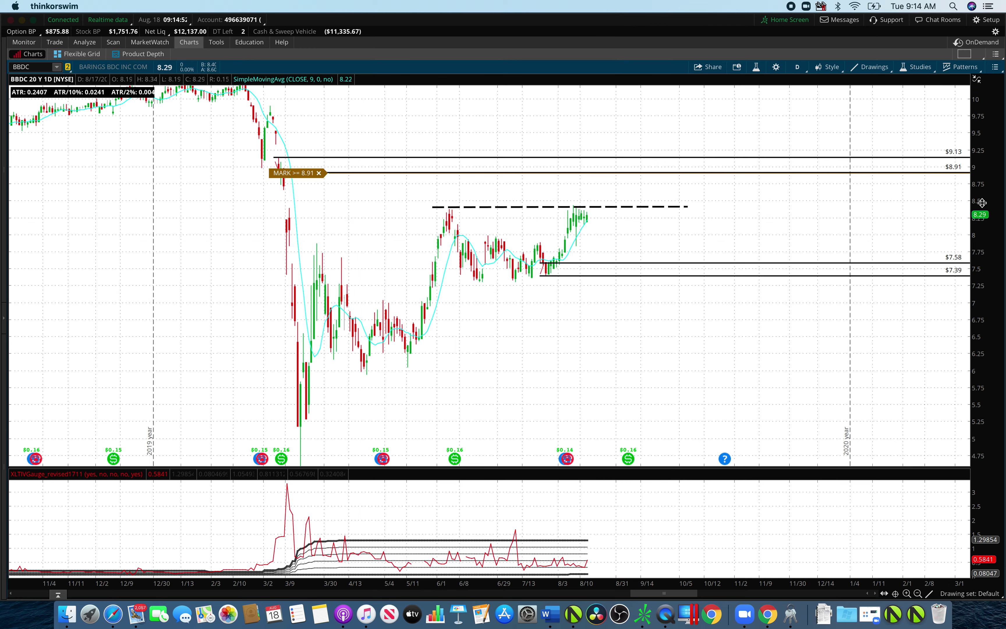
{"action": "left_click_drag", "start_coordinate": [973, 266], "coordinate": [964, 306]}
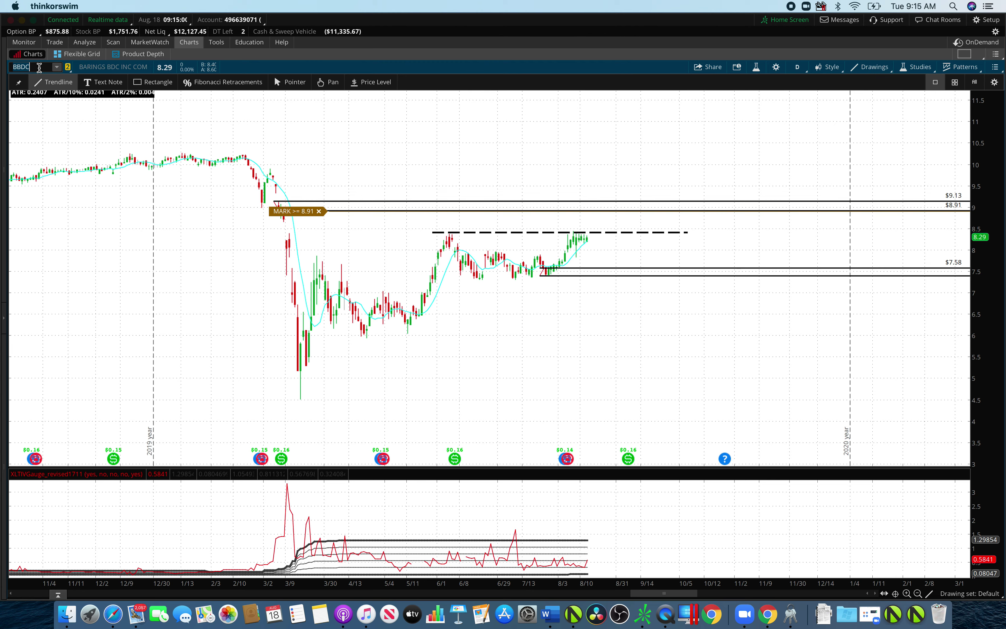
Load the Best Buy (BBY) chart and zoom into the range from Sep 2019.
{"action": "type", "text": "Y"}
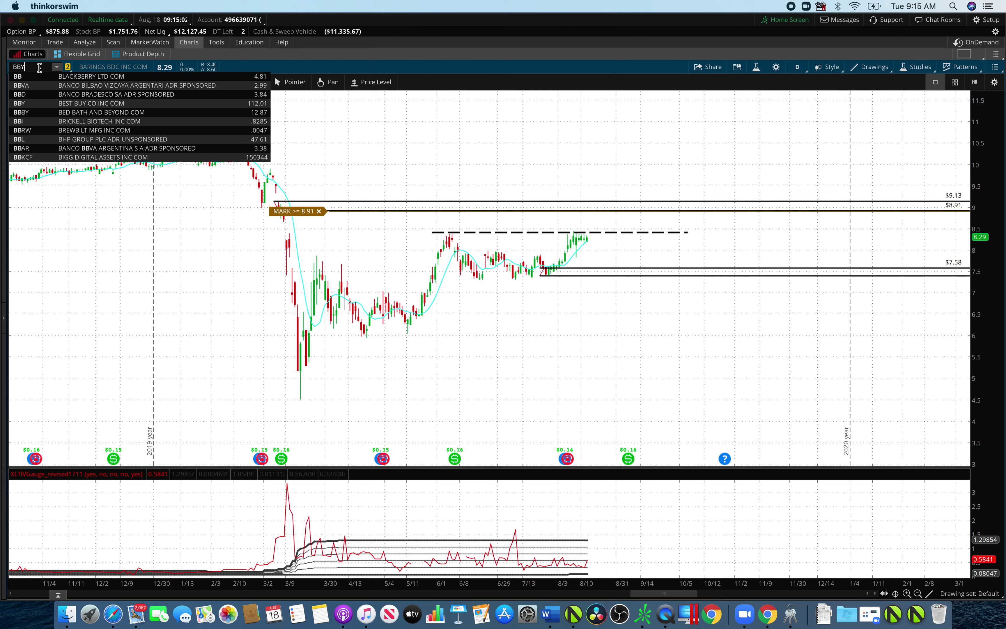
{"action": "key", "text": "Return"}
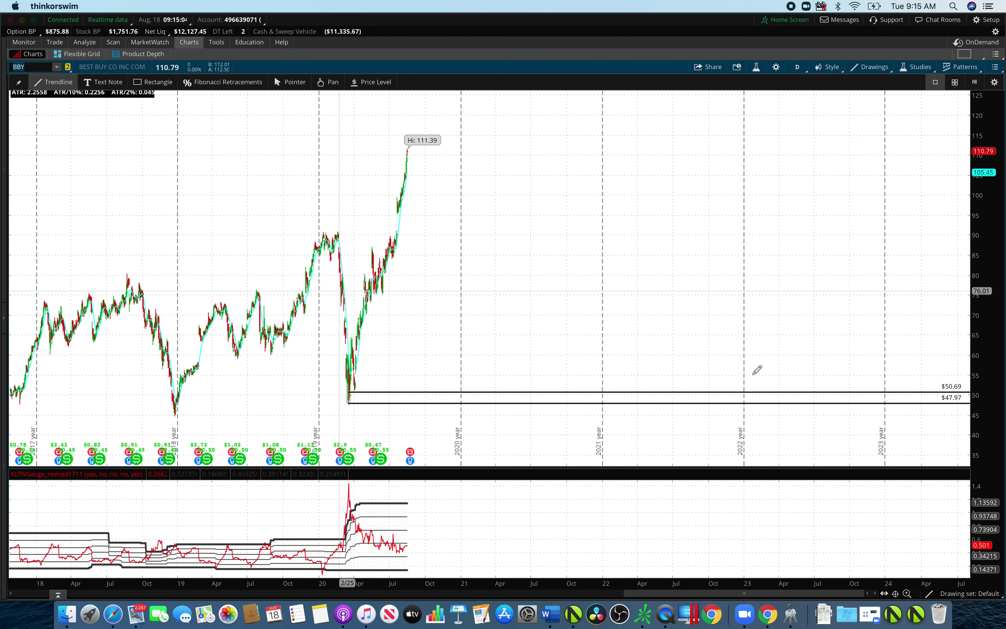
{"action": "left_click_drag", "start_coordinate": [535, 230], "coordinate": [270, 233]}
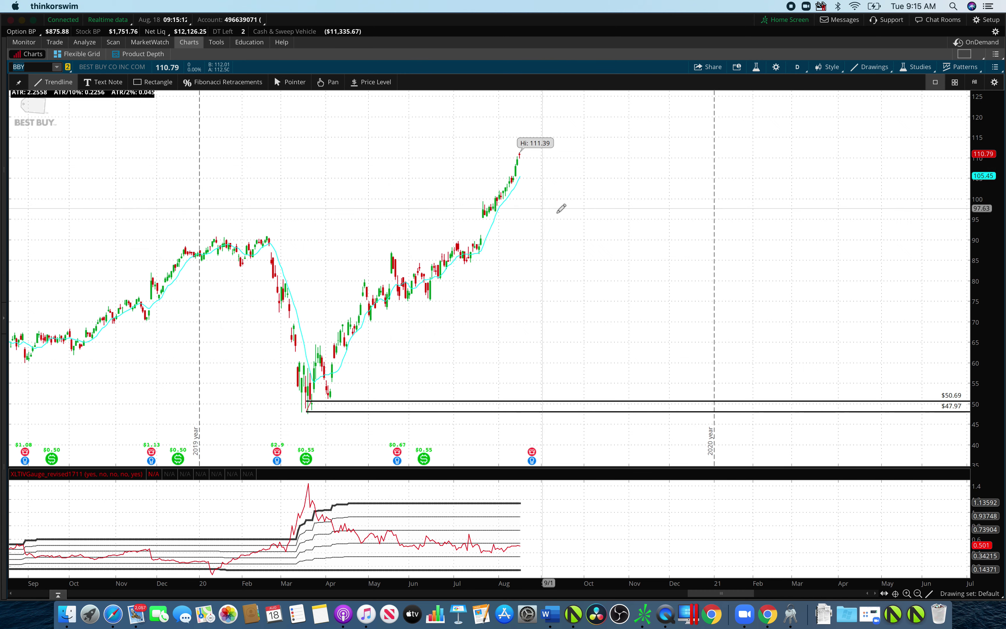
Switch BBY to the 360 D : 4h time frame, zoom into recent months, and cancel the stray drawing.
{"action": "left_click", "coordinate": [797, 66]}
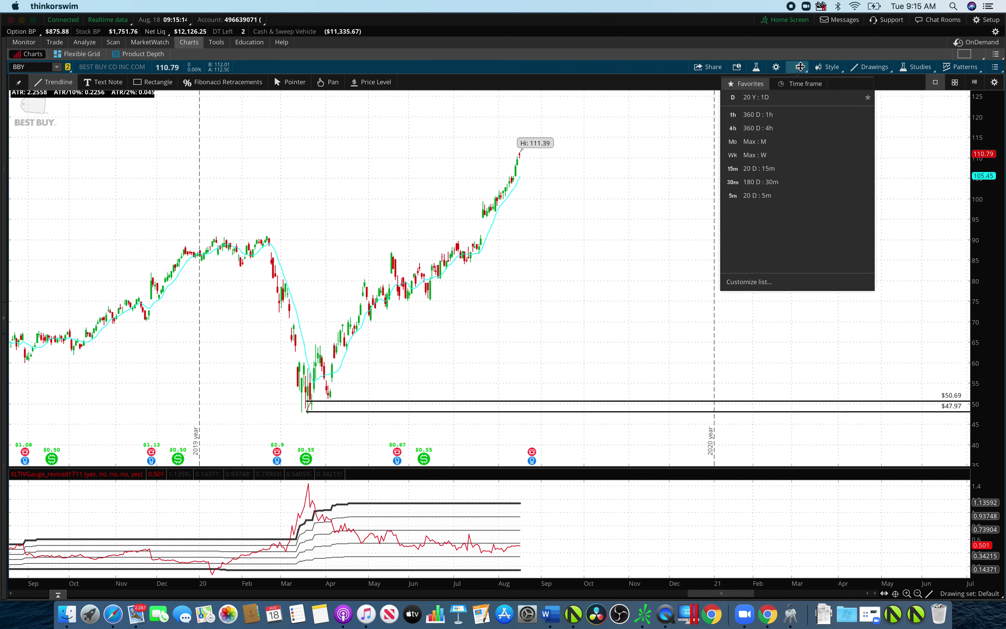
{"action": "left_click", "coordinate": [758, 127]}
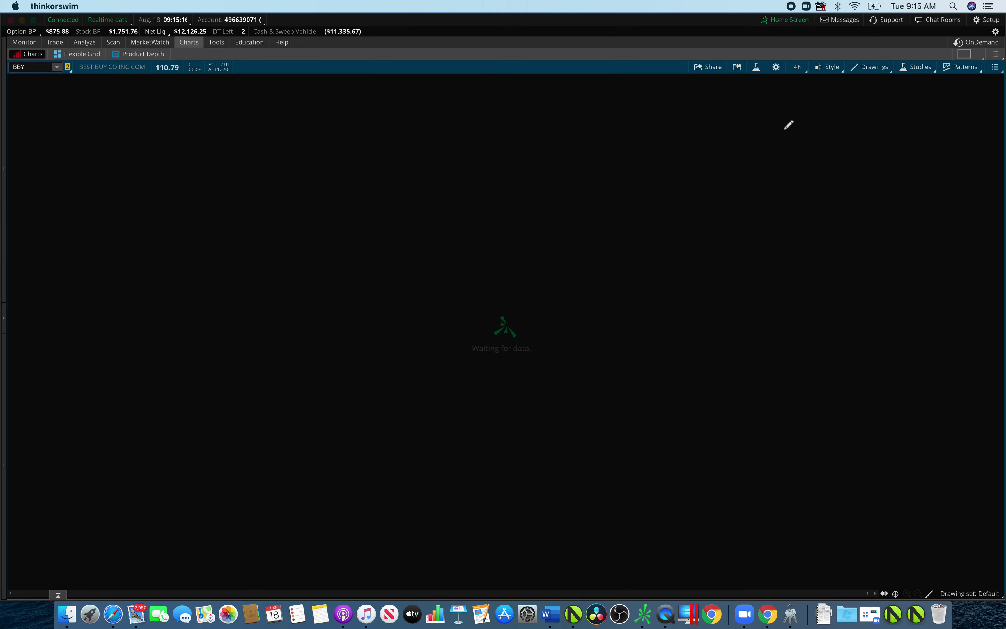
{"action": "left_click_drag", "start_coordinate": [495, 183], "coordinate": [315, 171]}
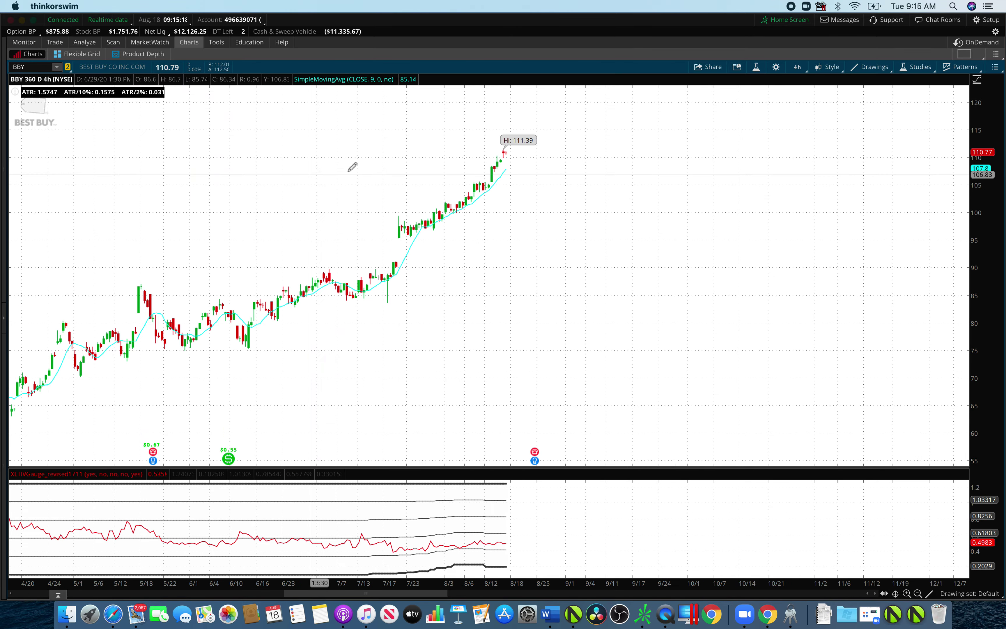
{"action": "left_click_drag", "start_coordinate": [973, 283], "coordinate": [973, 250]}
{"action": "scroll", "coordinate": [661, 194], "scroll_direction": "left", "scroll_amount": 3}
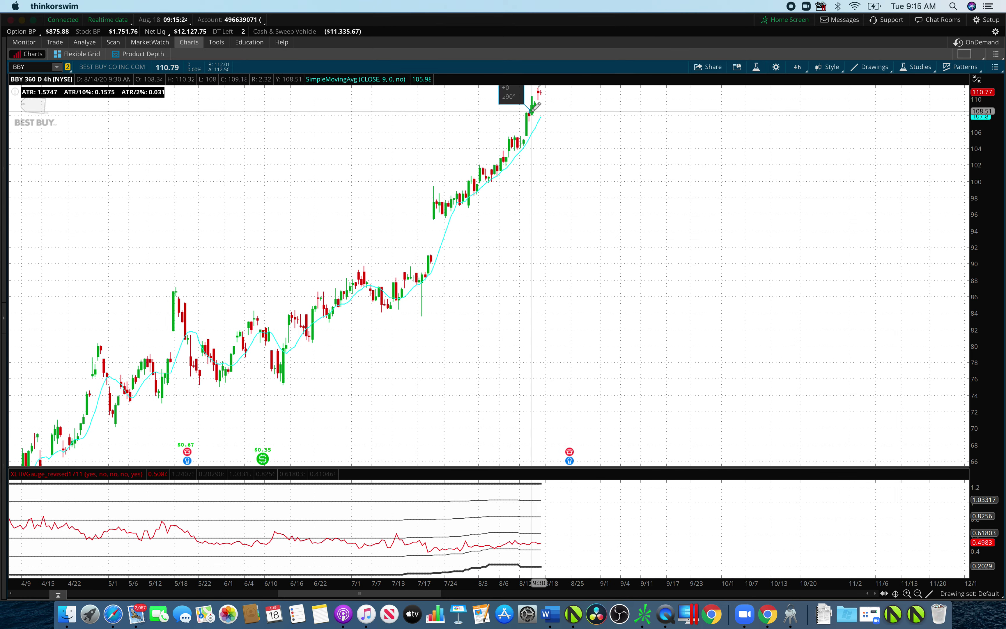
{"action": "right_click", "coordinate": [573, 131]}
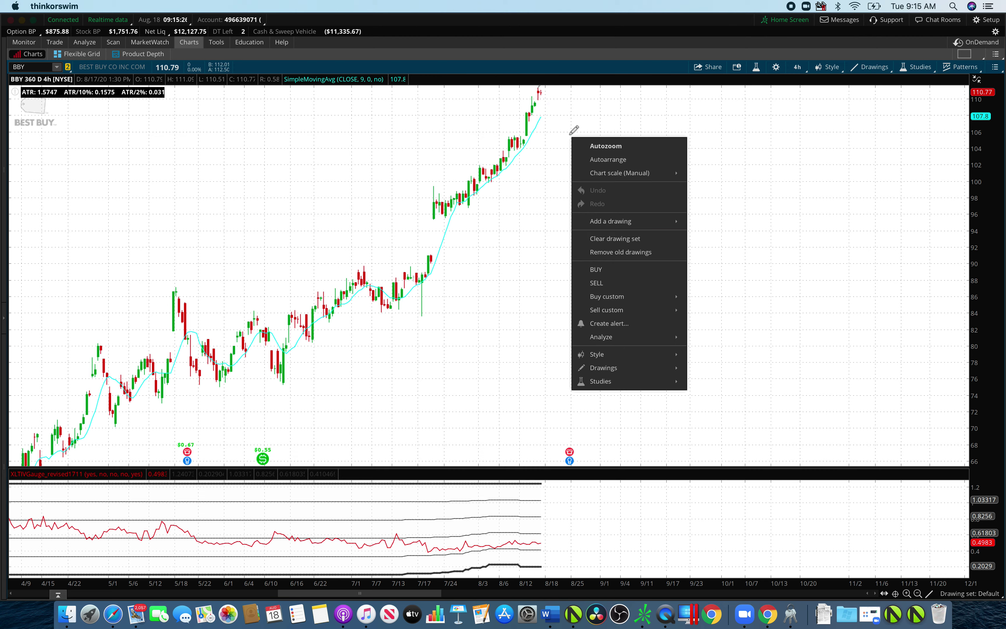
{"action": "left_click", "coordinate": [38, 79]}
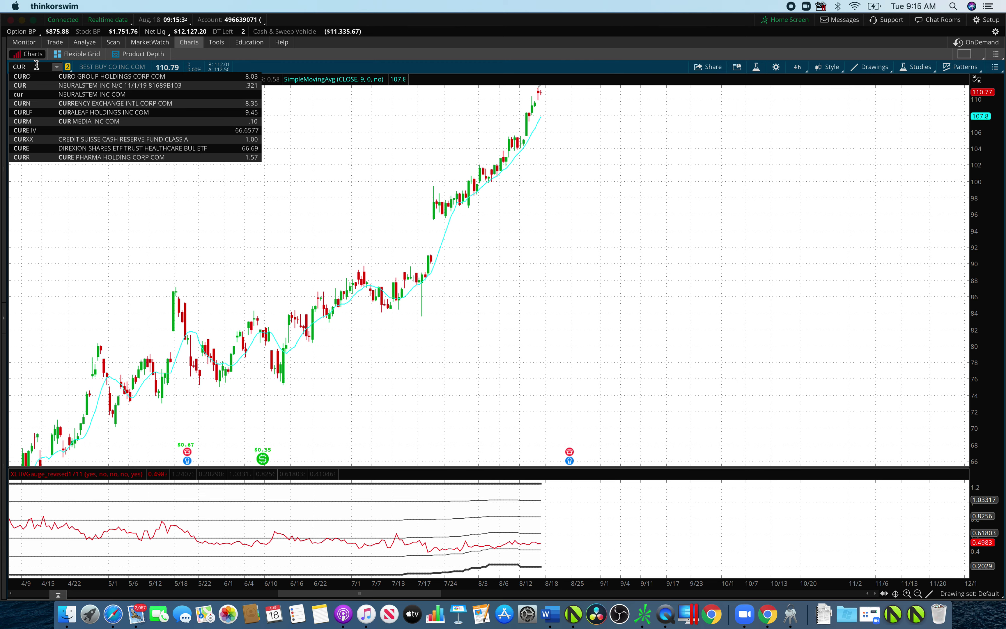
Load the Curaleaf (CURLF) chart and zoom into February through August, fitting the price range.
{"action": "type", "text": "F"}
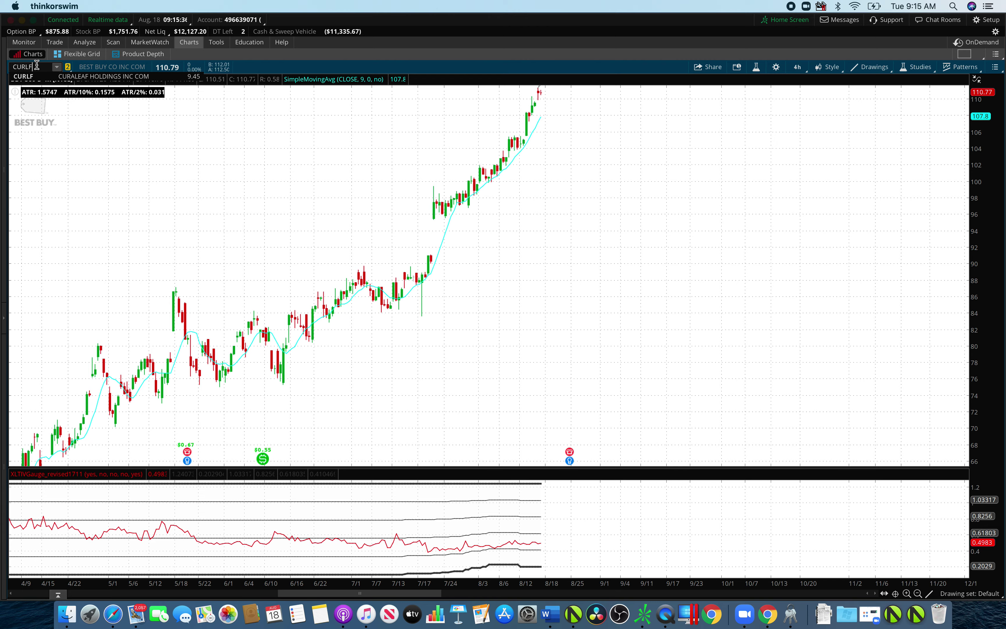
{"action": "key", "text": "Return"}
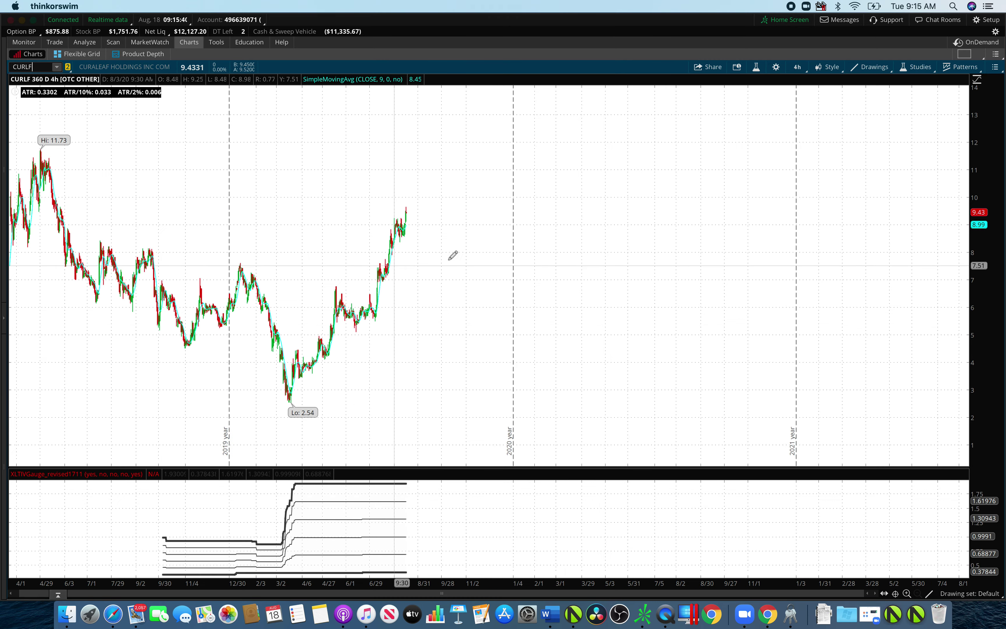
{"action": "left_click_drag", "start_coordinate": [495, 220], "coordinate": [12, 316]}
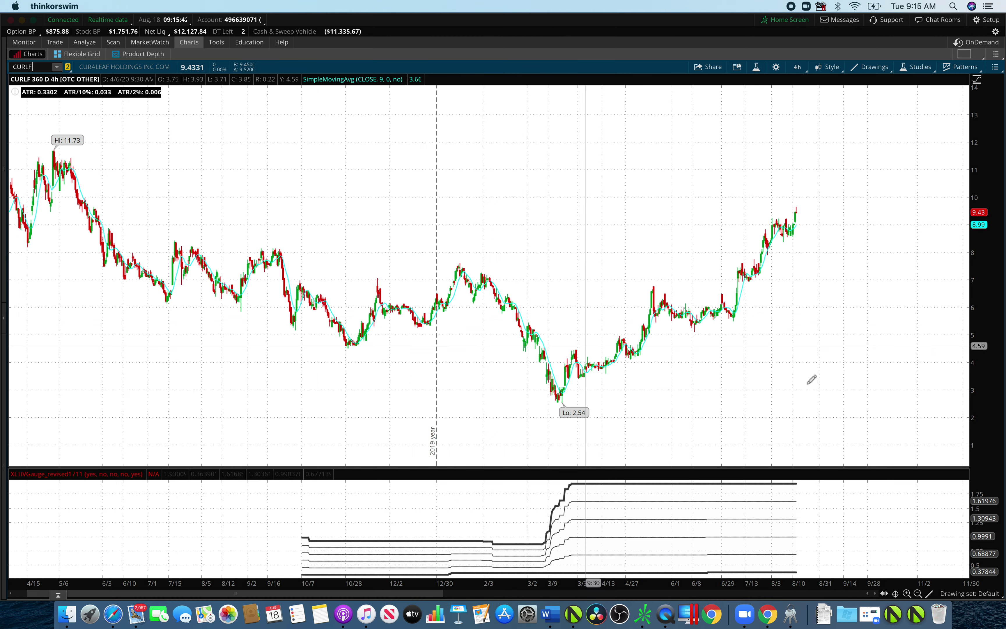
{"action": "left_click_drag", "start_coordinate": [979, 335], "coordinate": [976, 280]}
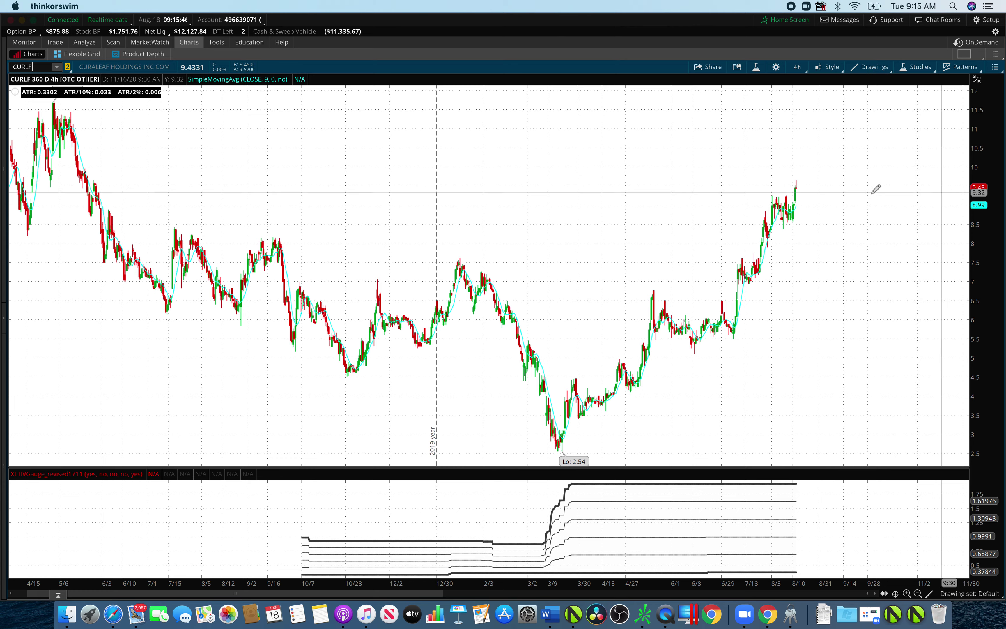
{"action": "left_click_drag", "start_coordinate": [884, 184], "coordinate": [493, 428]}
{"action": "left_click_drag", "start_coordinate": [990, 211], "coordinate": [745, 200]}
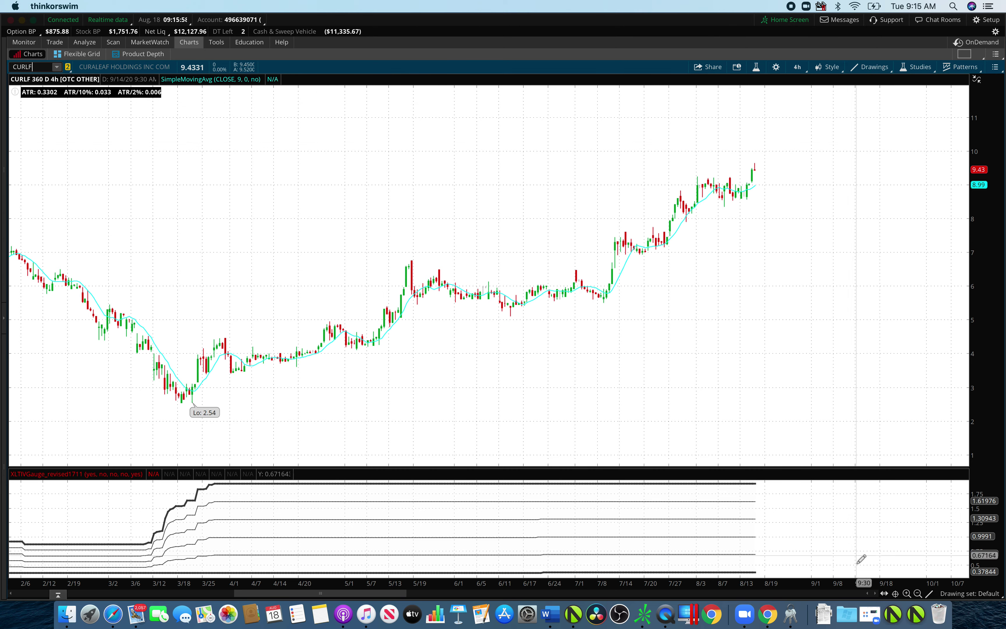
Select the Fibonacci Retracements drawing tool and pan the chart back.
{"action": "mouse_move", "coordinate": [930, 593]}
{"action": "left_click", "coordinate": [956, 522]}
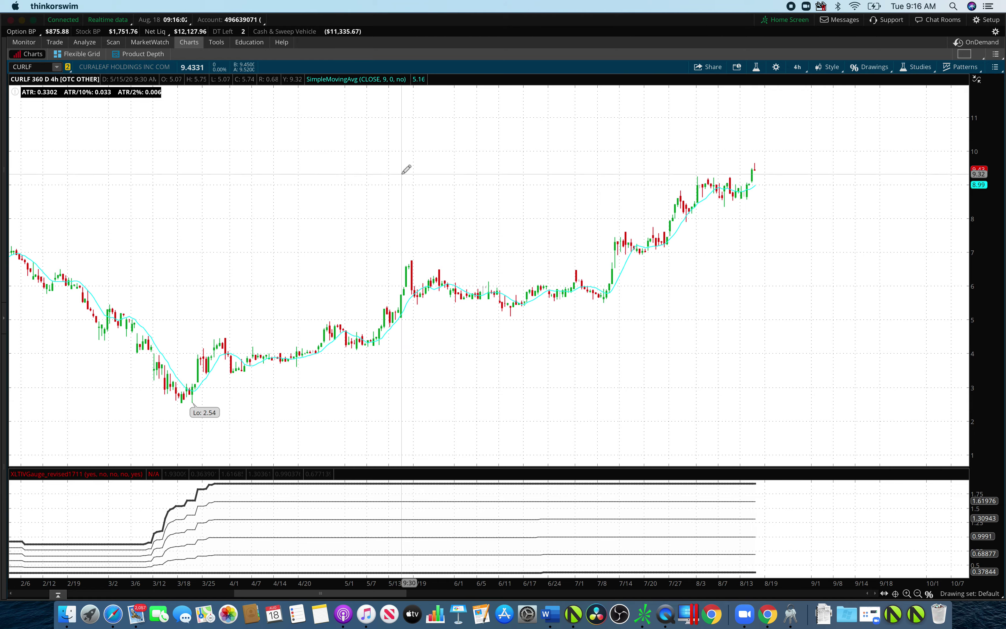
{"action": "scroll", "coordinate": [243, 209], "scroll_direction": "left", "scroll_amount": 10}
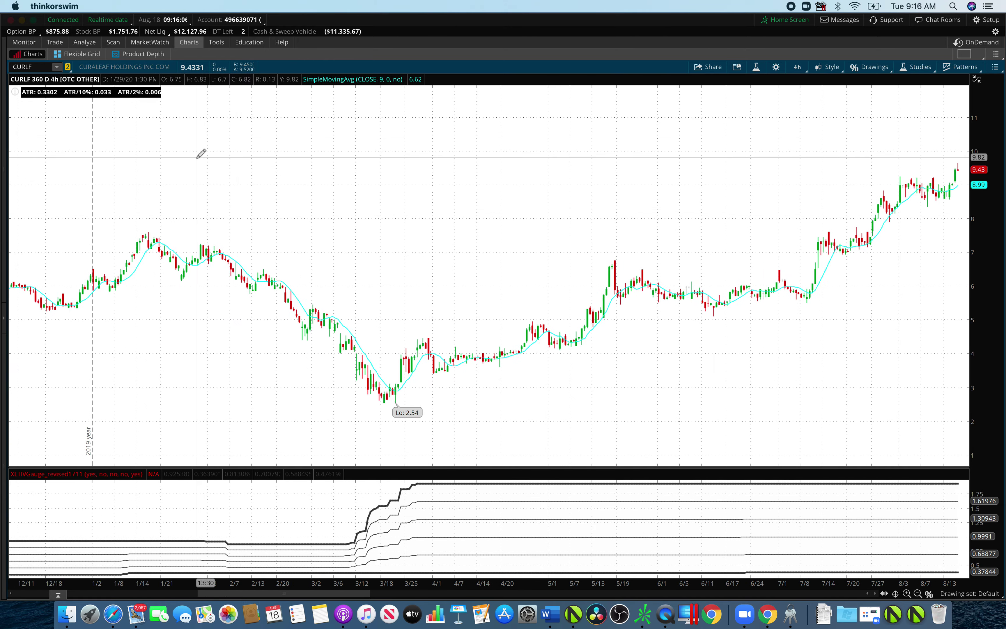
{"action": "scroll", "coordinate": [201, 158], "scroll_direction": "left", "scroll_amount": 12}
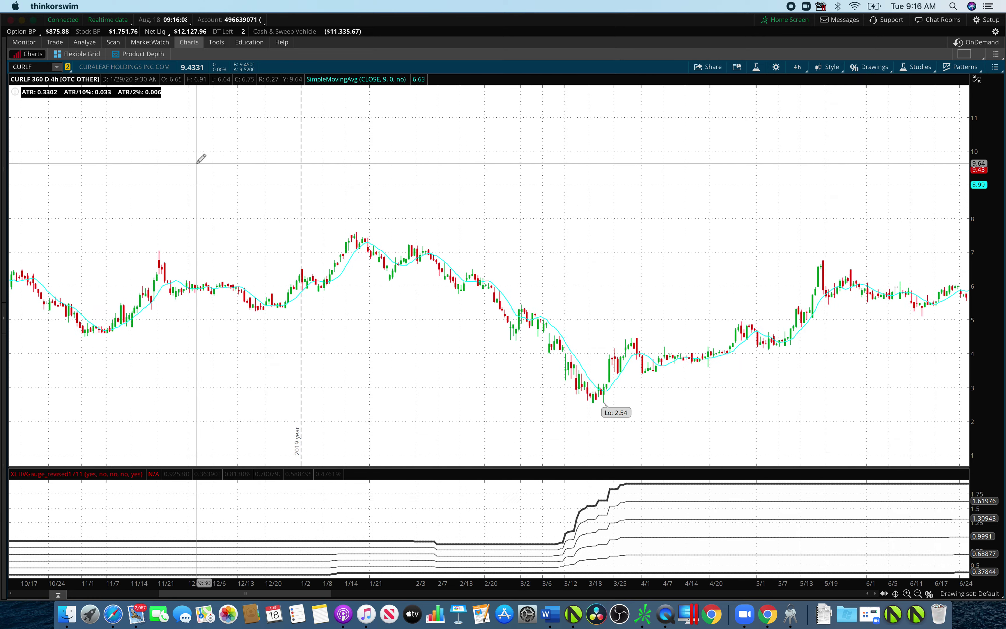
Load the OXY chart and zoom into the late-April to October 2020 stretch.
{"action": "left_click", "coordinate": [47, 67]}
{"action": "type", "text": "OX"}
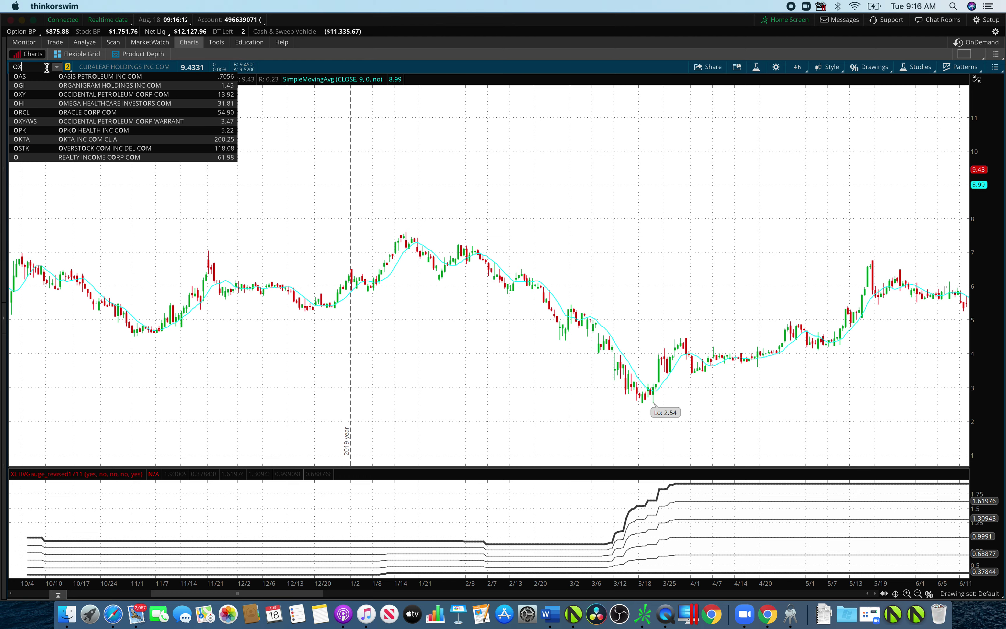
{"action": "type", "text": "Y"}
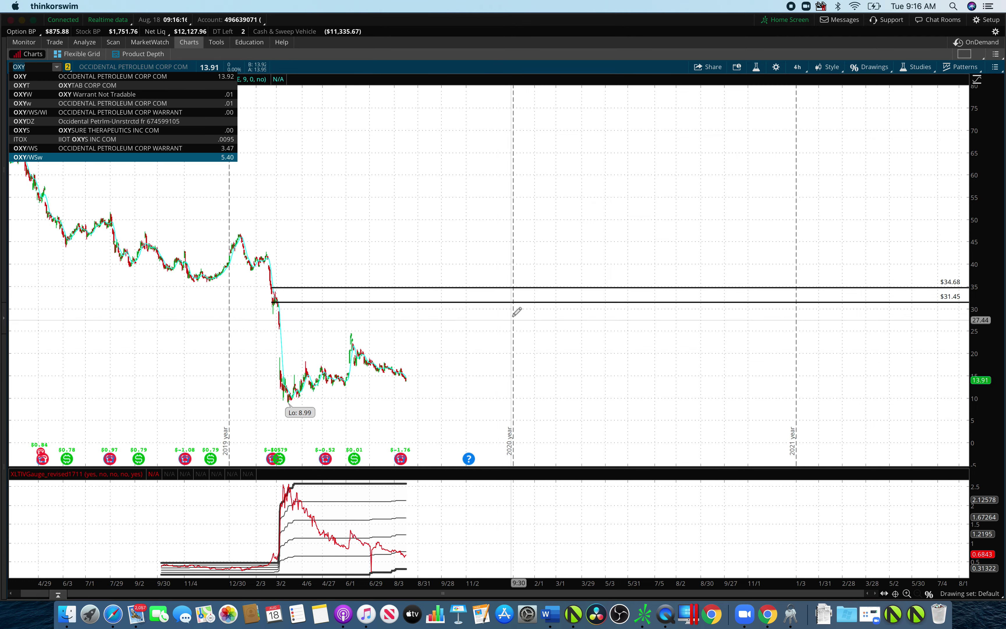
{"action": "left_click_drag", "start_coordinate": [521, 243], "coordinate": [184, 245]}
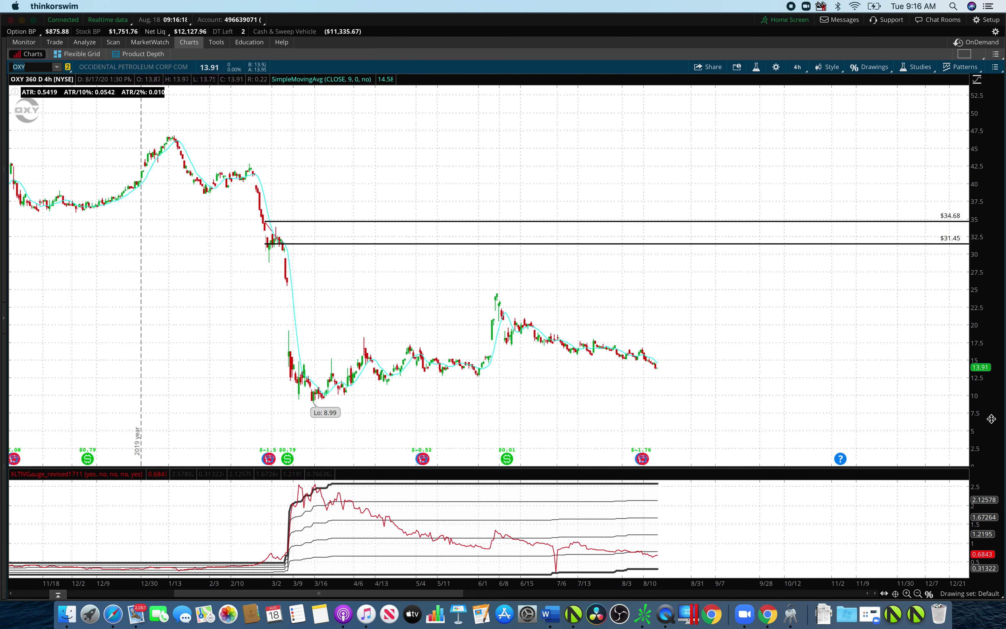
{"action": "left_click_drag", "start_coordinate": [991, 419], "coordinate": [916, 374]}
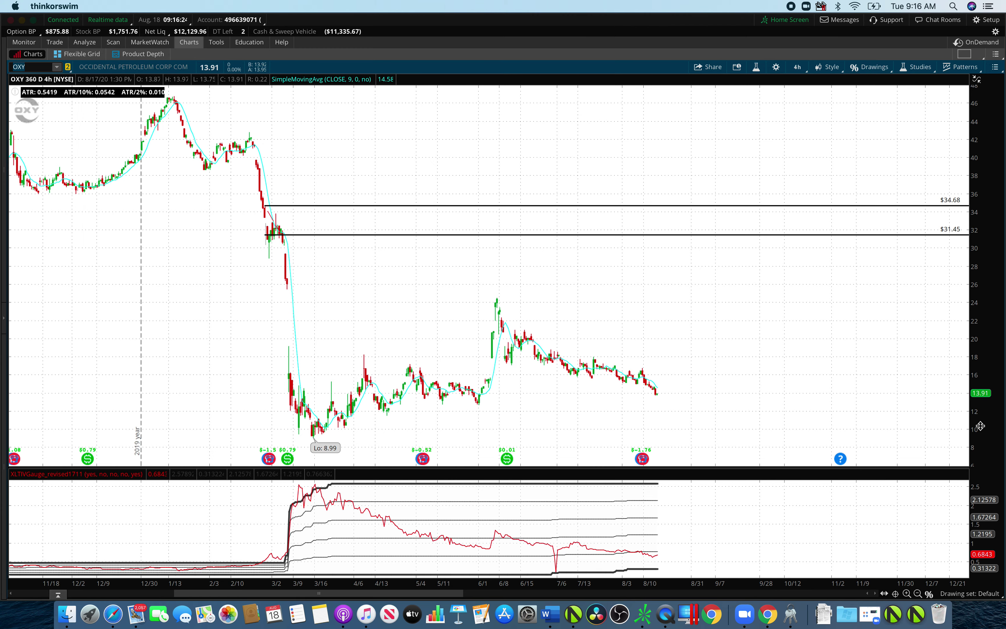
{"action": "left_click_drag", "start_coordinate": [981, 426], "coordinate": [980, 410]}
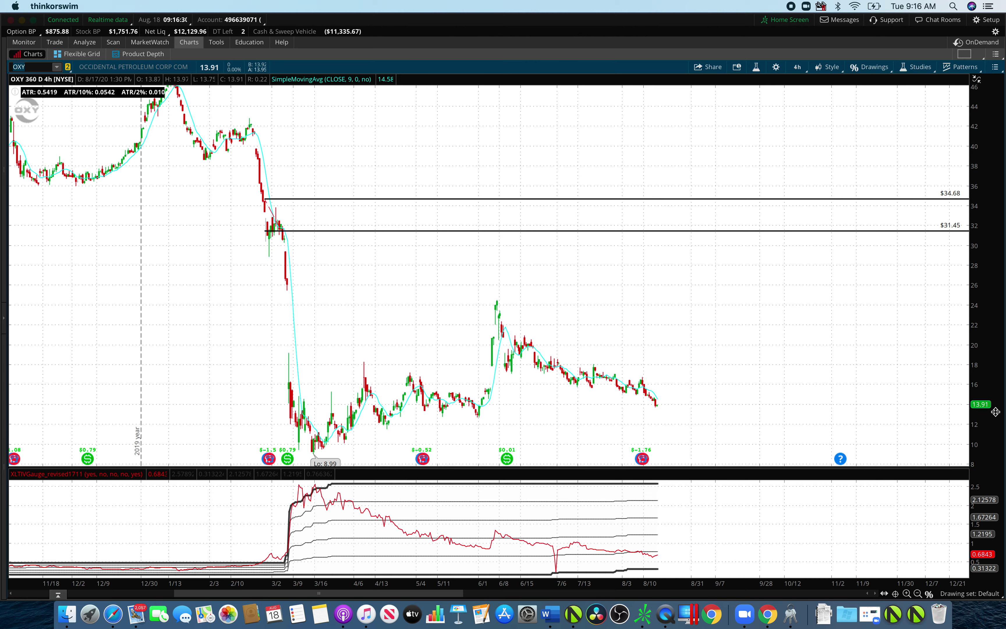
{"action": "mouse_move", "coordinate": [763, 376]}
{"action": "left_mouse_down"}
{"action": "mouse_move", "coordinate": [405, 509]}
{"action": "mouse_move", "coordinate": [366, 461]}
{"action": "mouse_move", "coordinate": [674, 406]}
{"action": "mouse_move", "coordinate": [694, 389]}
{"action": "mouse_move", "coordinate": [755, 380]}
{"action": "left_mouse_up"}
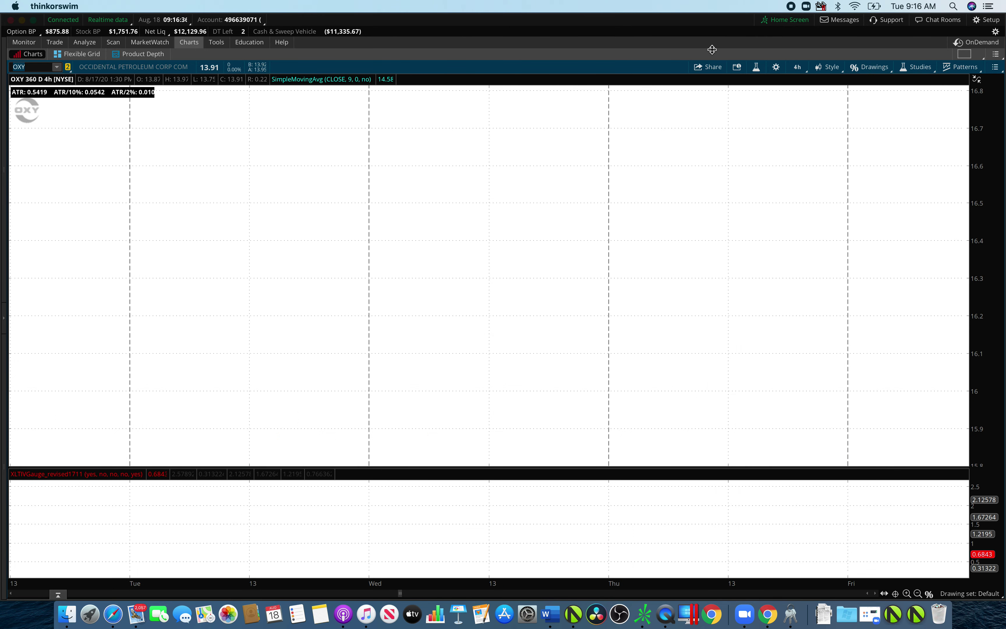
Switch to a 20 Y : 1D view of 2020 and draw Fibonacci levels over the August bars.
{"action": "left_click", "coordinate": [798, 67]}
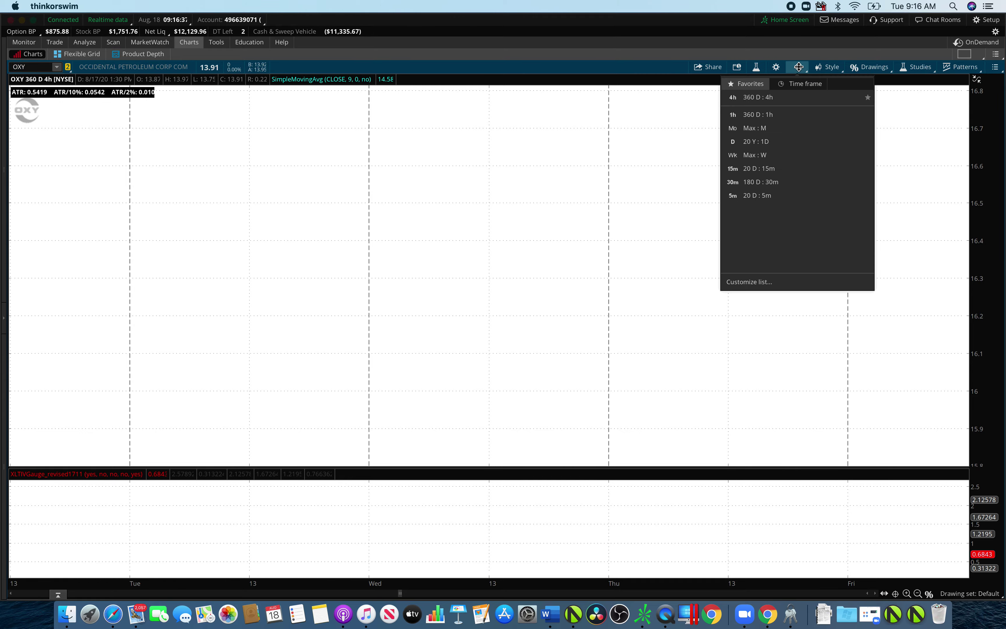
{"action": "left_click", "coordinate": [776, 141]}
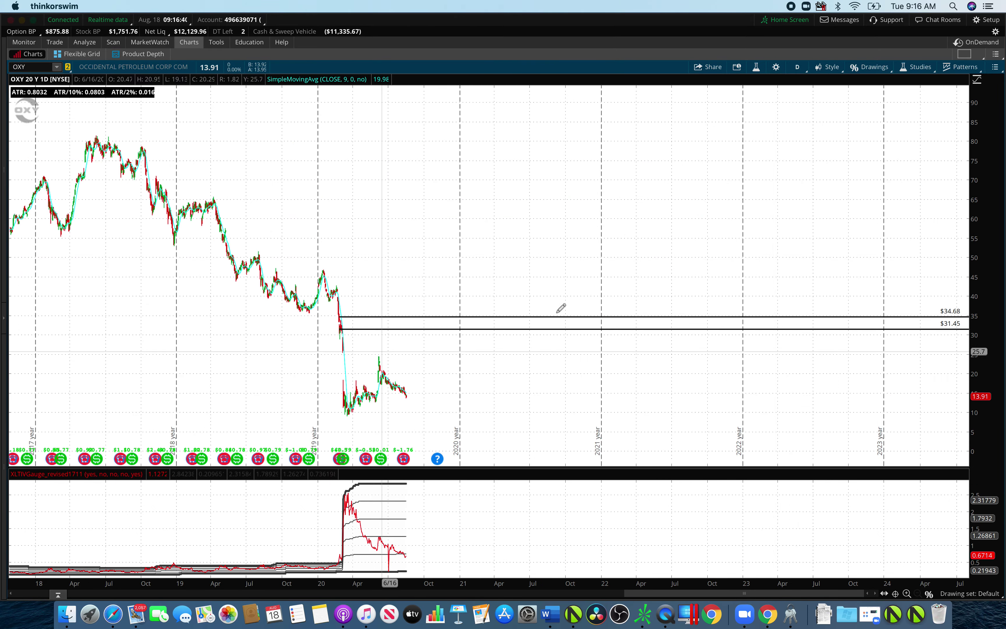
{"action": "left_click_drag", "start_coordinate": [457, 308], "coordinate": [256, 317]}
{"action": "left_click_drag", "start_coordinate": [644, 227], "coordinate": [276, 400]}
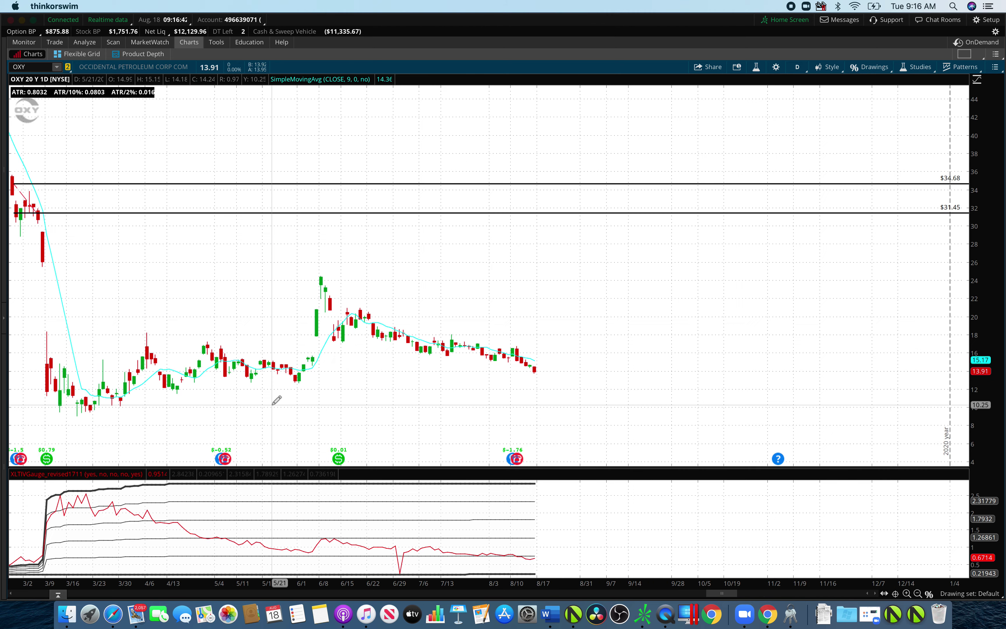
{"action": "left_click_drag", "start_coordinate": [984, 435], "coordinate": [984, 406]}
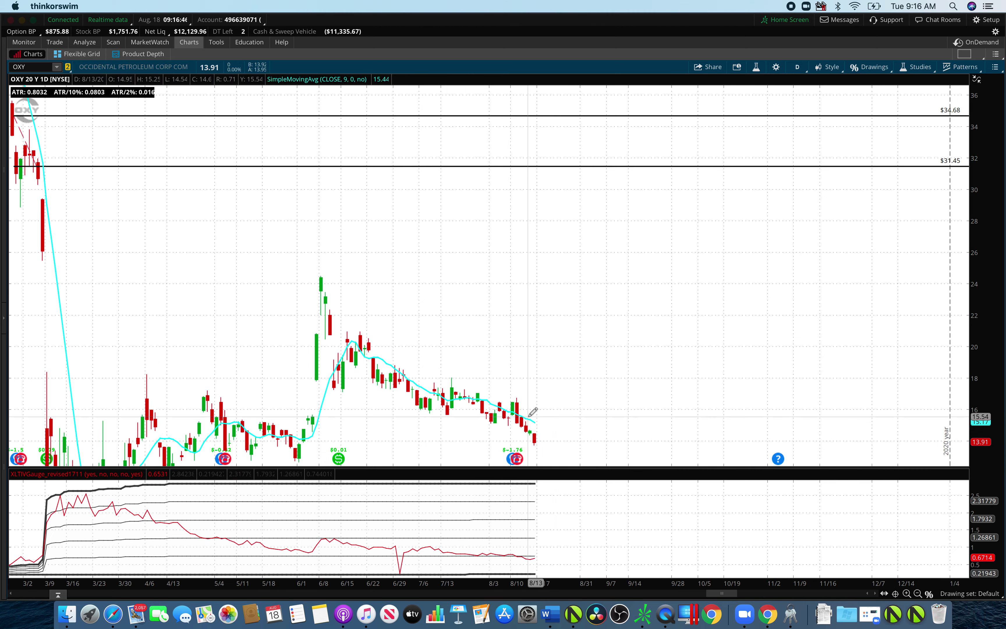
{"action": "left_click_drag", "start_coordinate": [515, 411], "coordinate": [499, 394]}
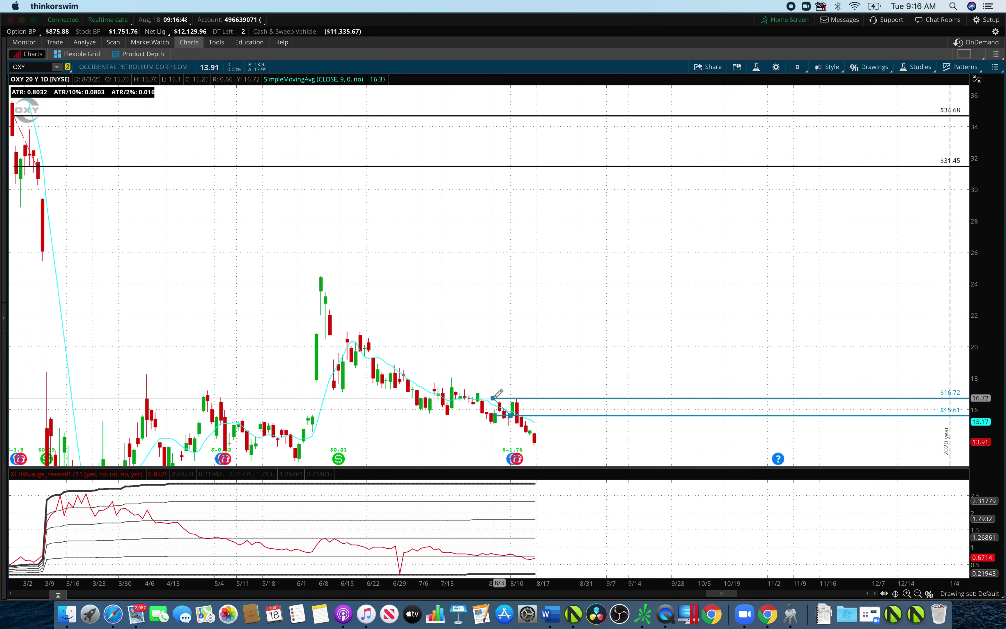
Create an OXY alert for MARK at or above 15.58 from the Fibonacci level.
{"action": "right_click", "coordinate": [524, 416]}
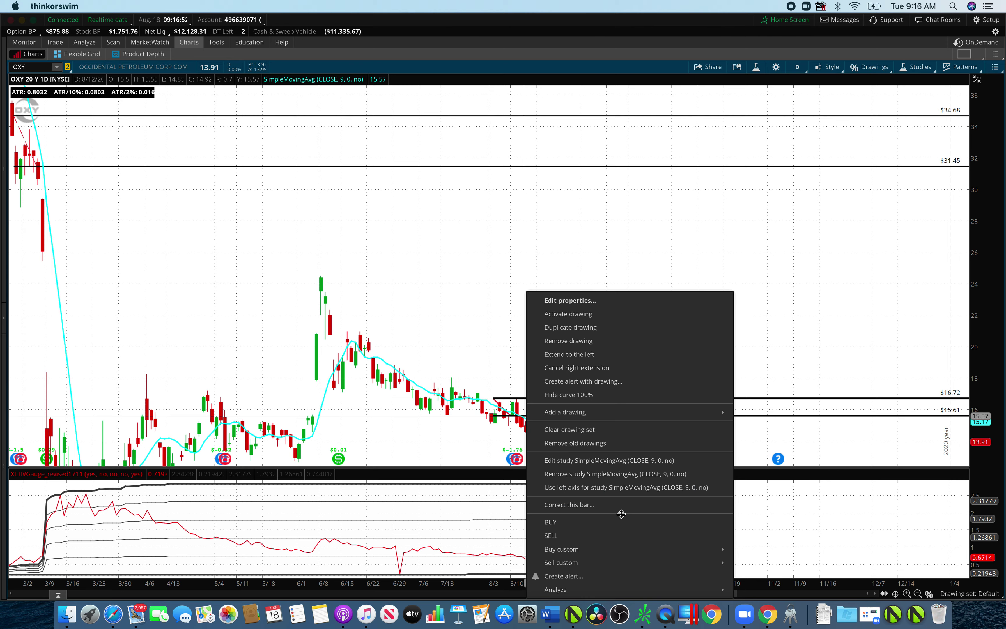
{"action": "left_click", "coordinate": [608, 575]}
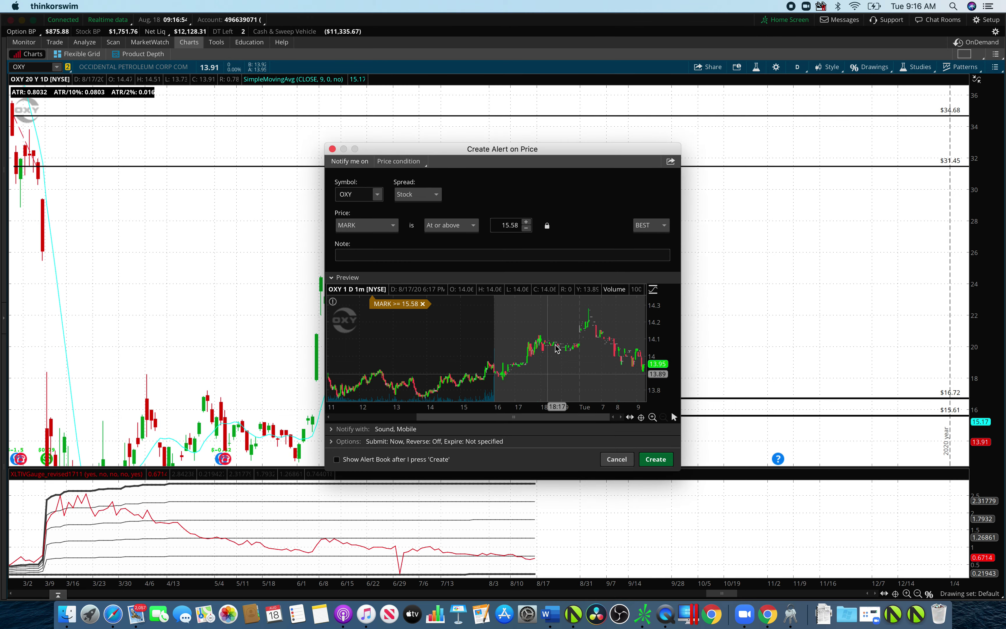
{"action": "left_click", "coordinate": [665, 459]}
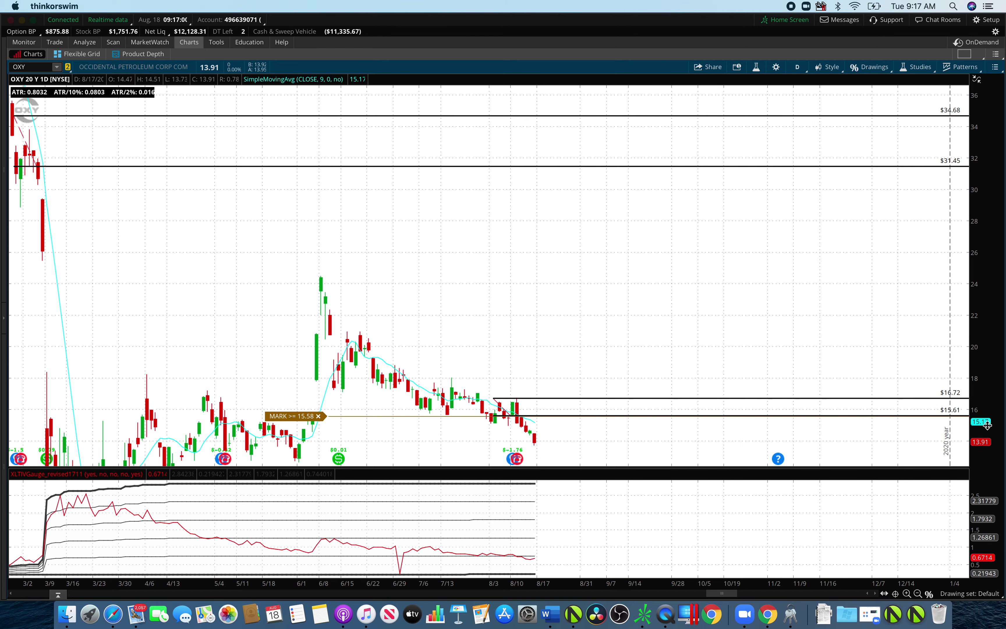
{"action": "left_click_drag", "start_coordinate": [979, 387], "coordinate": [979, 441]}
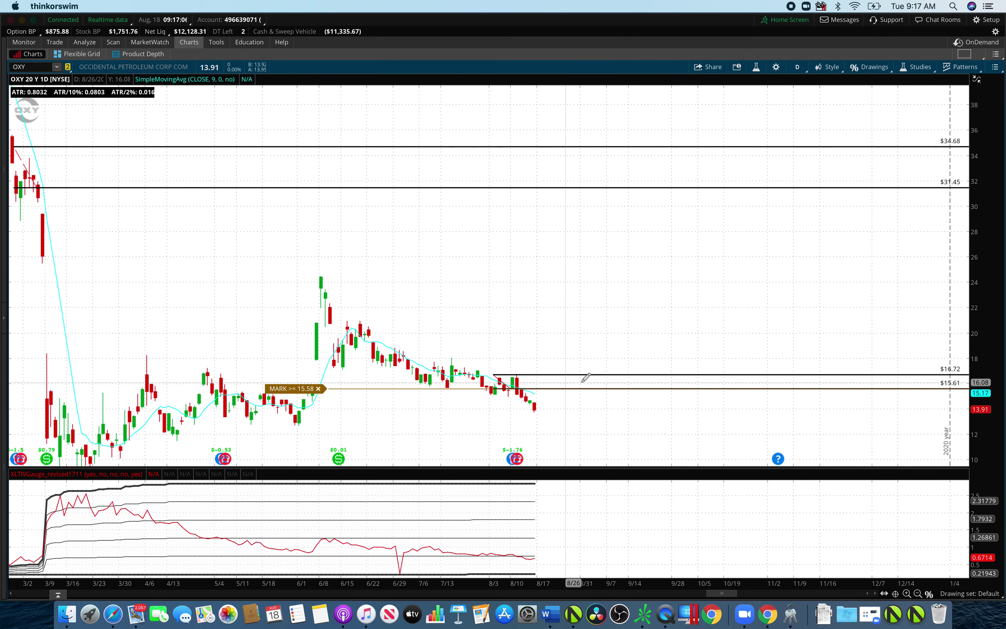
{"action": "mouse_move", "coordinate": [38, 73]}
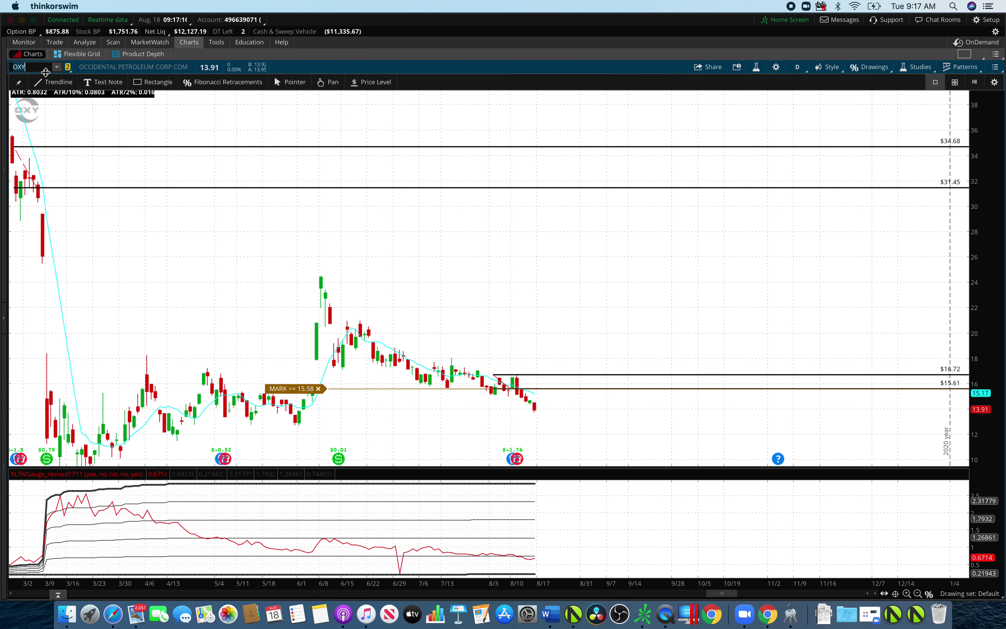
Load the AMAG daily chart zoomed into the past year with a widened price scale.
{"action": "type", "text": "M"}
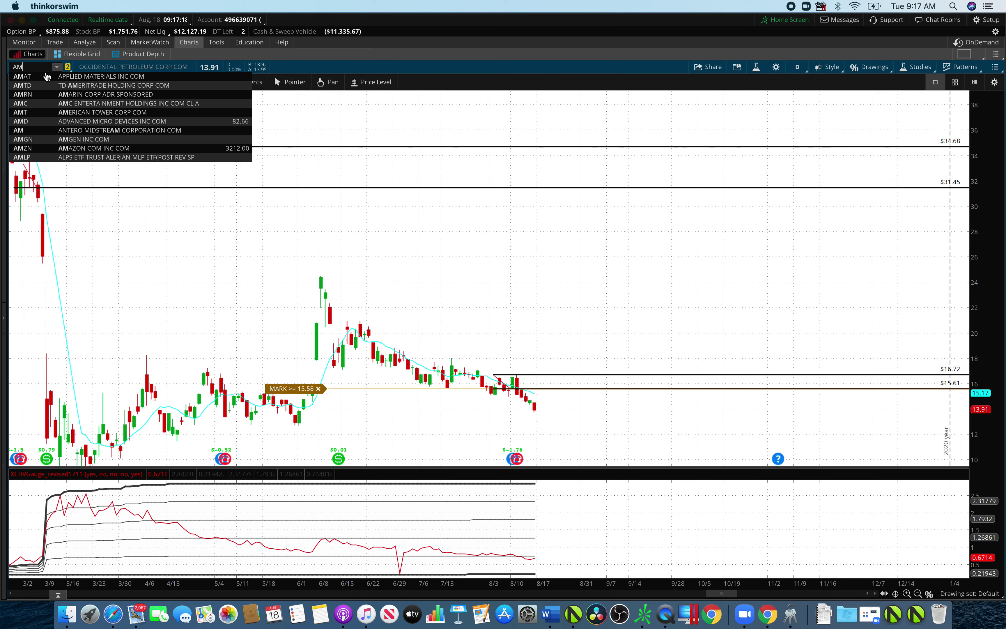
{"action": "type", "text": "A"}
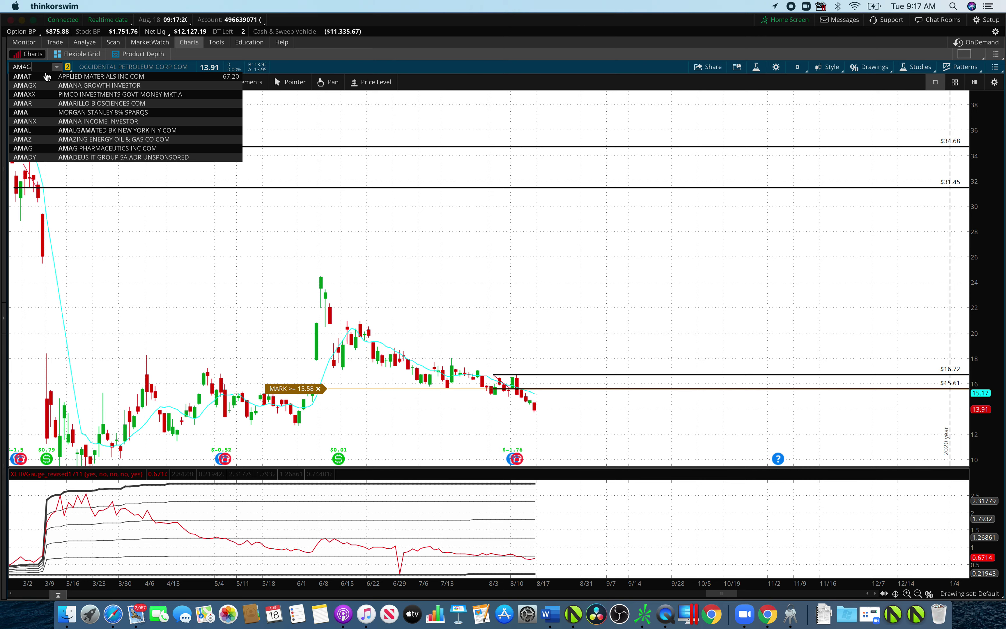
{"action": "type", "text": "G"}
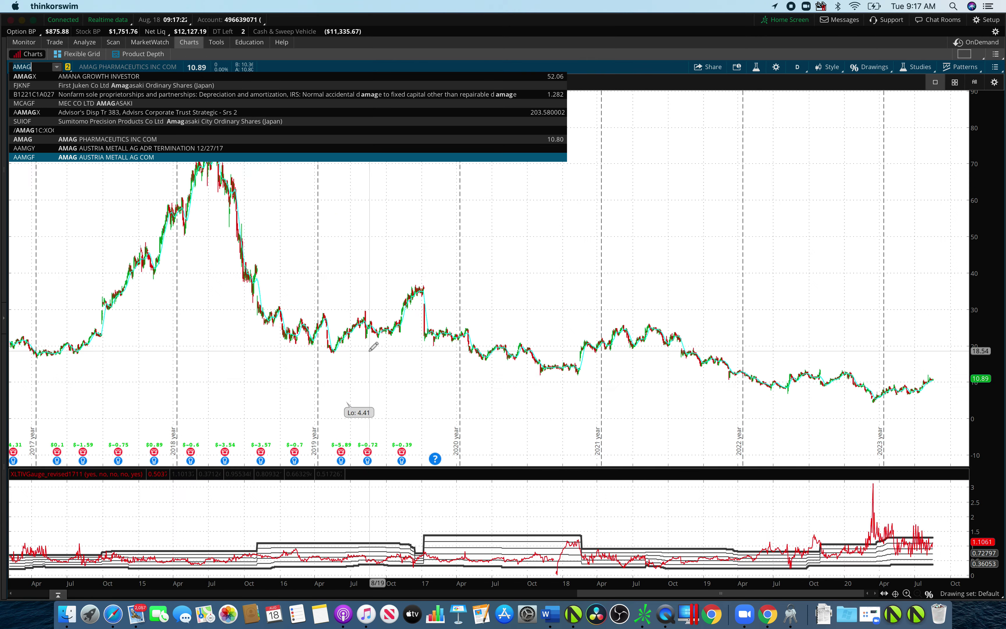
{"action": "left_click_drag", "start_coordinate": [508, 293], "coordinate": [259, 319]}
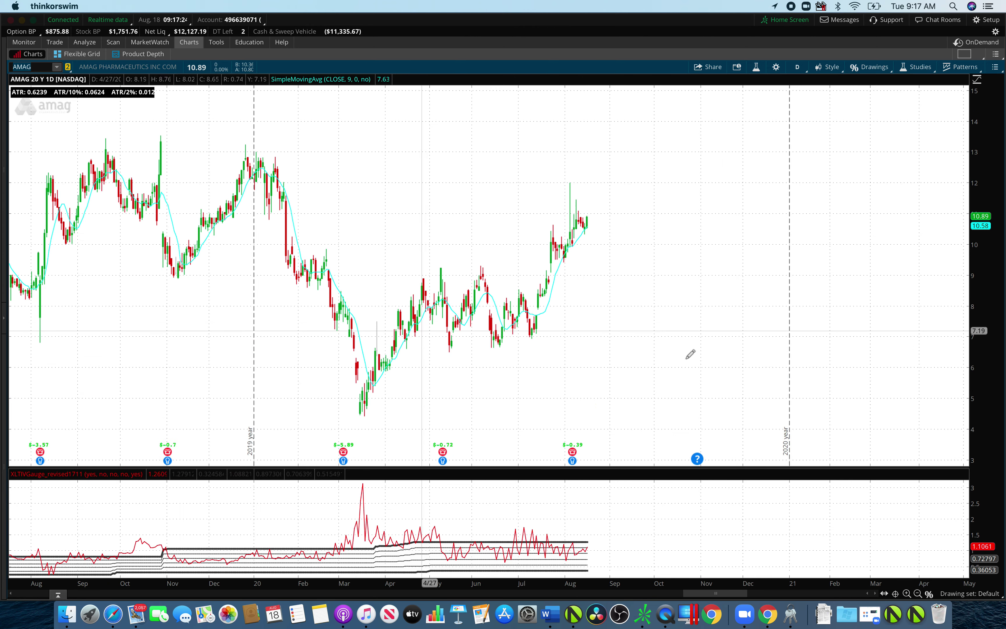
{"action": "left_click_drag", "start_coordinate": [979, 337], "coordinate": [980, 383]}
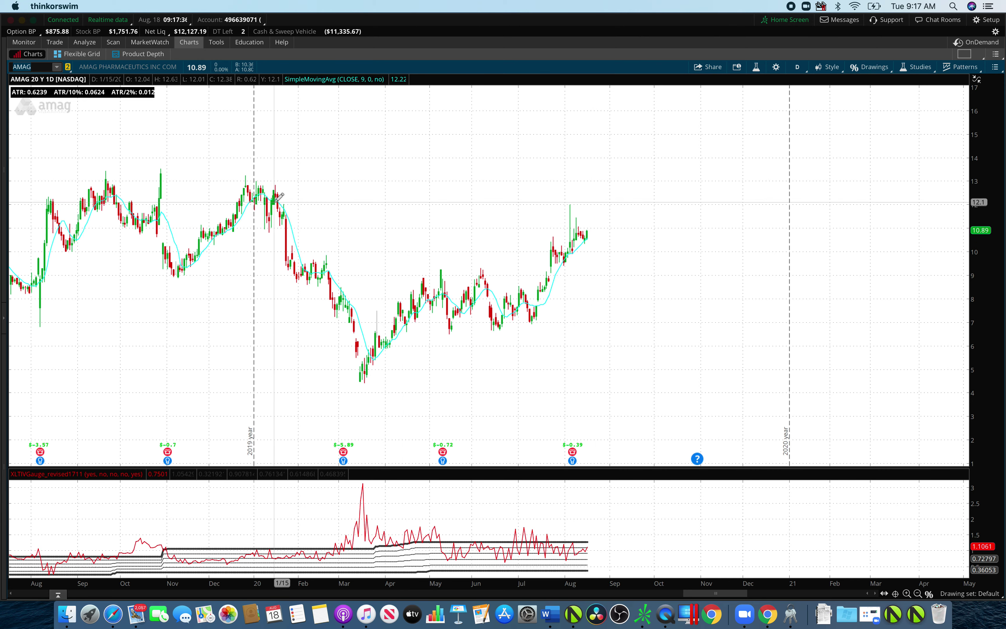
Draw Fibonacci levels from the January high, placing sets at $12.84/$12.1 and $10.19/$9.38.
{"action": "left_click", "coordinate": [273, 180]}
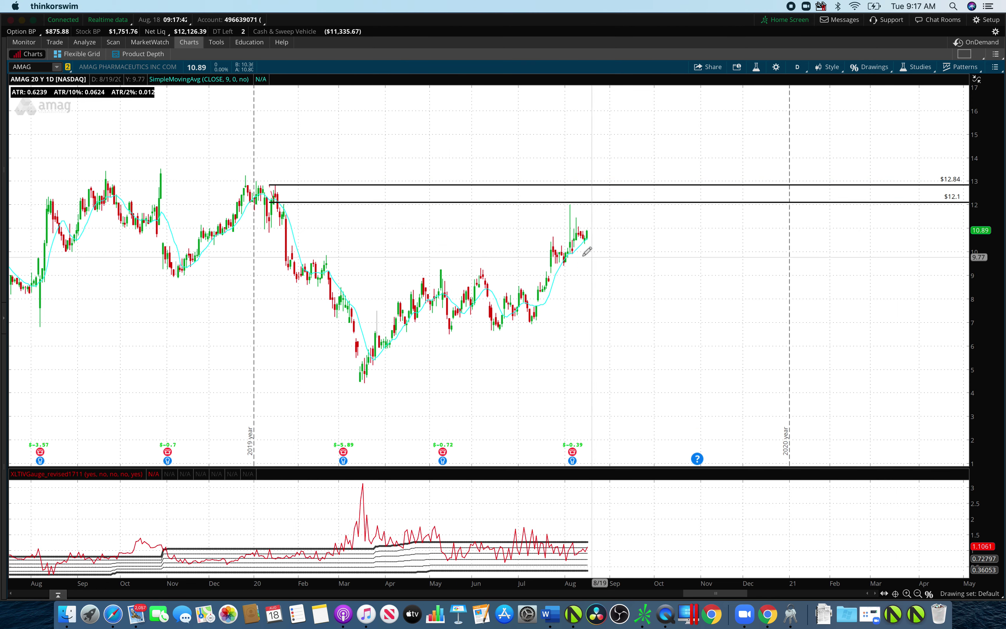
{"action": "left_click", "coordinate": [572, 247]}
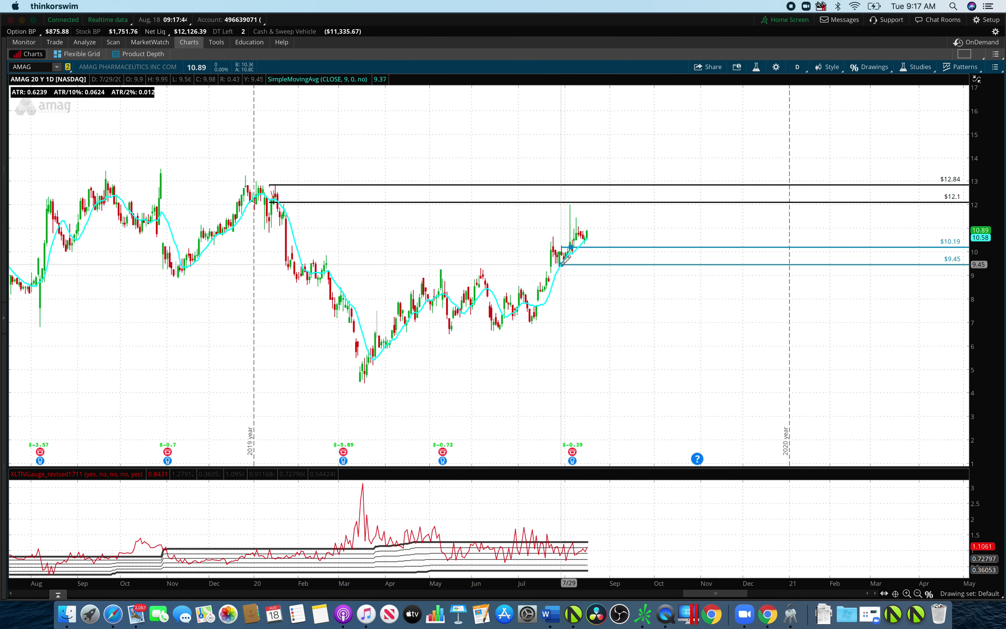
{"action": "left_click", "coordinate": [556, 266]}
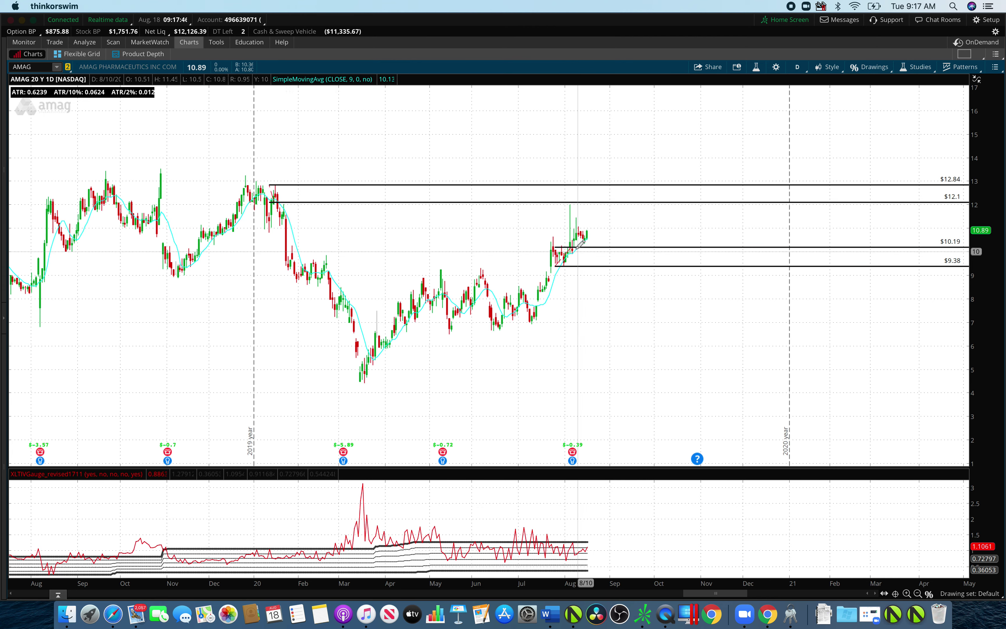
Create an AMAG alert for MARK at or below 10.20 from the $10.19 level.
{"action": "right_click", "coordinate": [572, 247]}
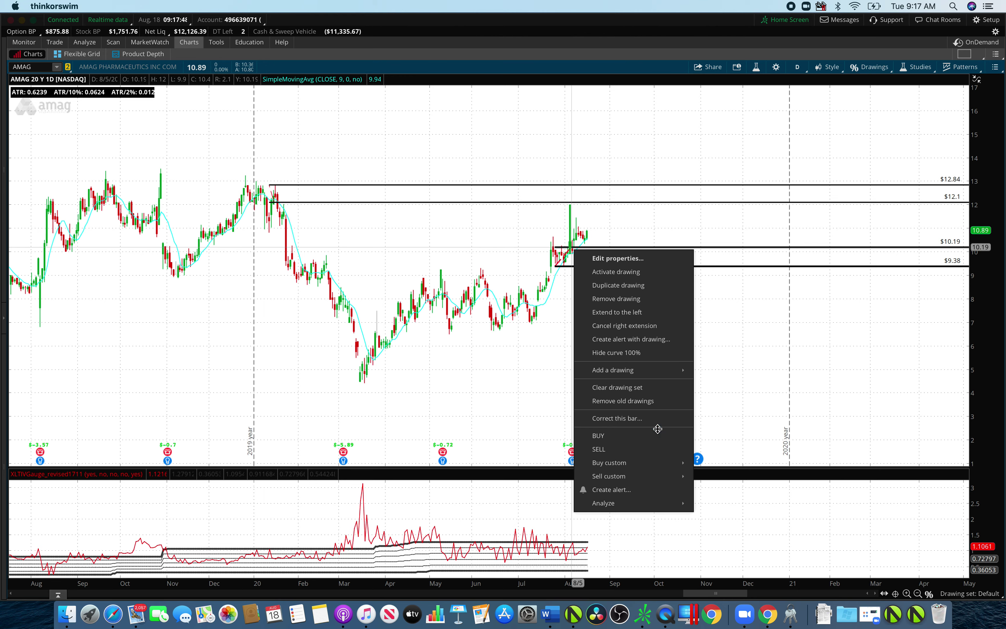
{"action": "left_click", "coordinate": [622, 489]}
{"action": "left_click", "coordinate": [473, 221]}
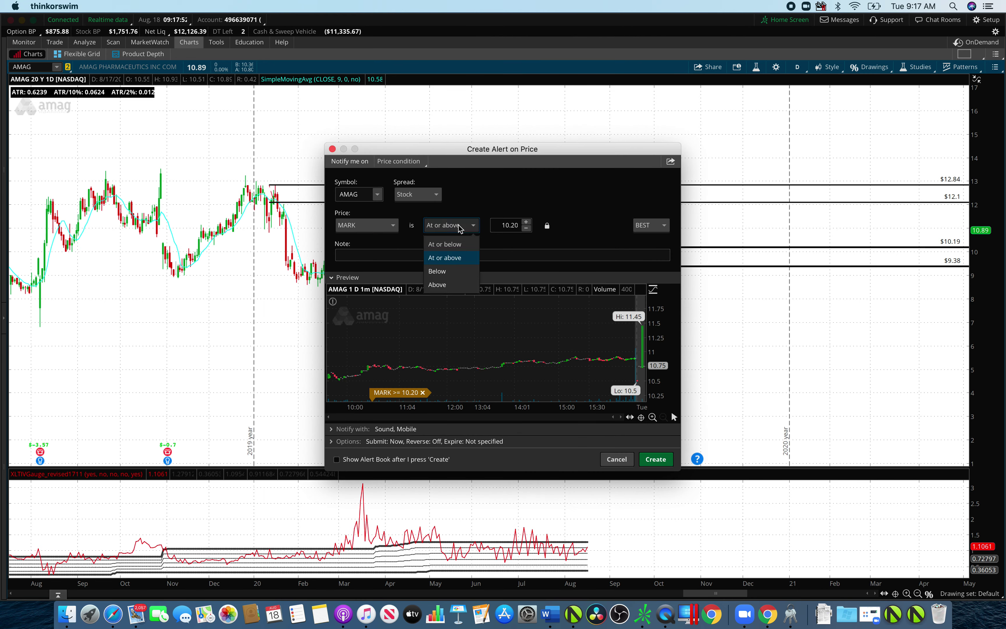
{"action": "left_click", "coordinate": [459, 255]}
{"action": "left_click", "coordinate": [668, 459]}
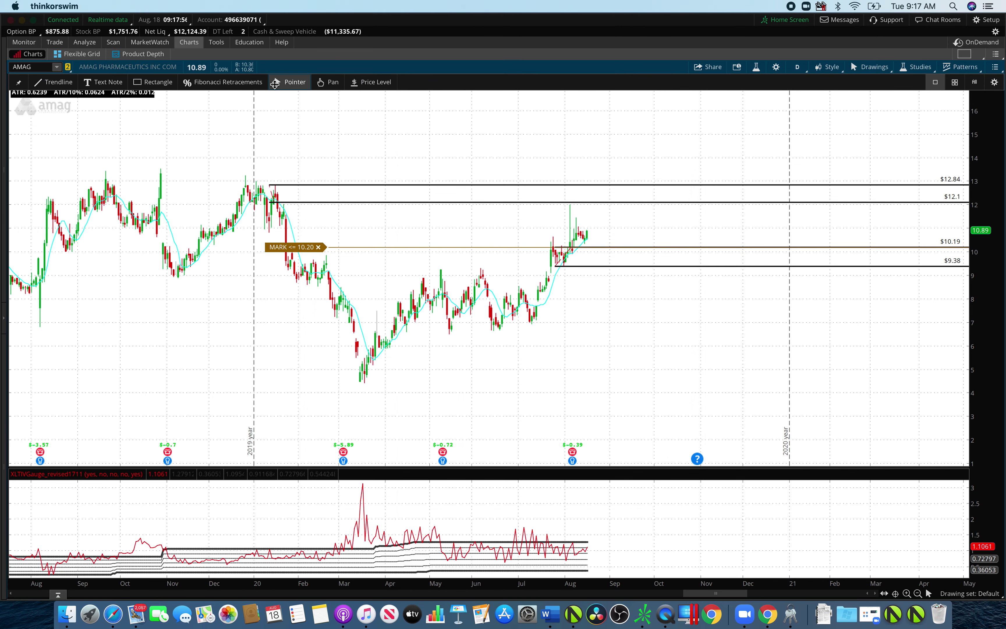
Move the $10.19 Fibonacci level down to $9.93 and zoom in on July–August.
{"action": "mouse_move", "coordinate": [619, 246]}
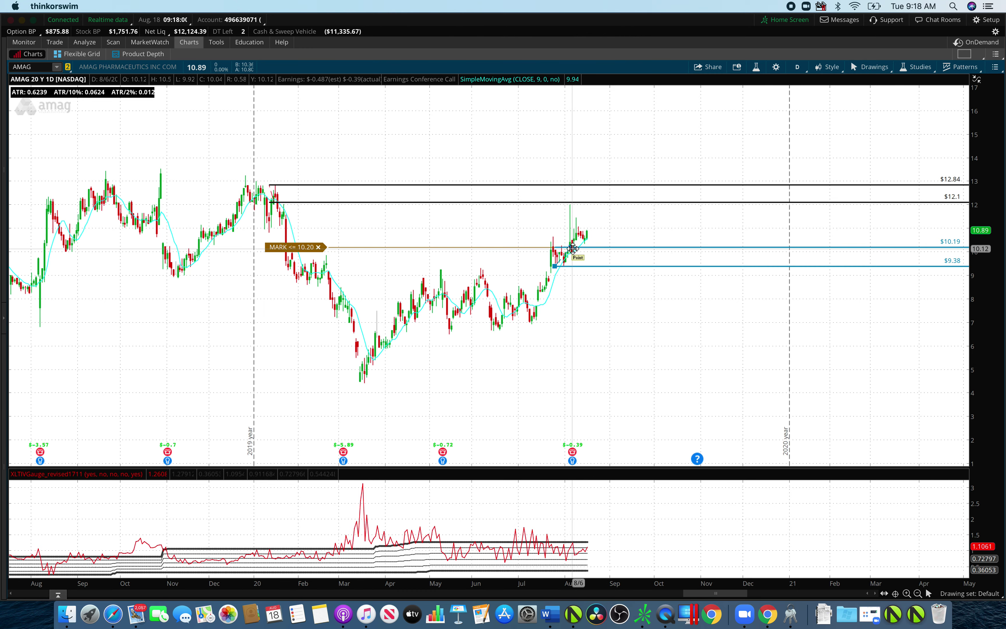
{"action": "left_click_drag", "start_coordinate": [573, 249], "coordinate": [575, 255]}
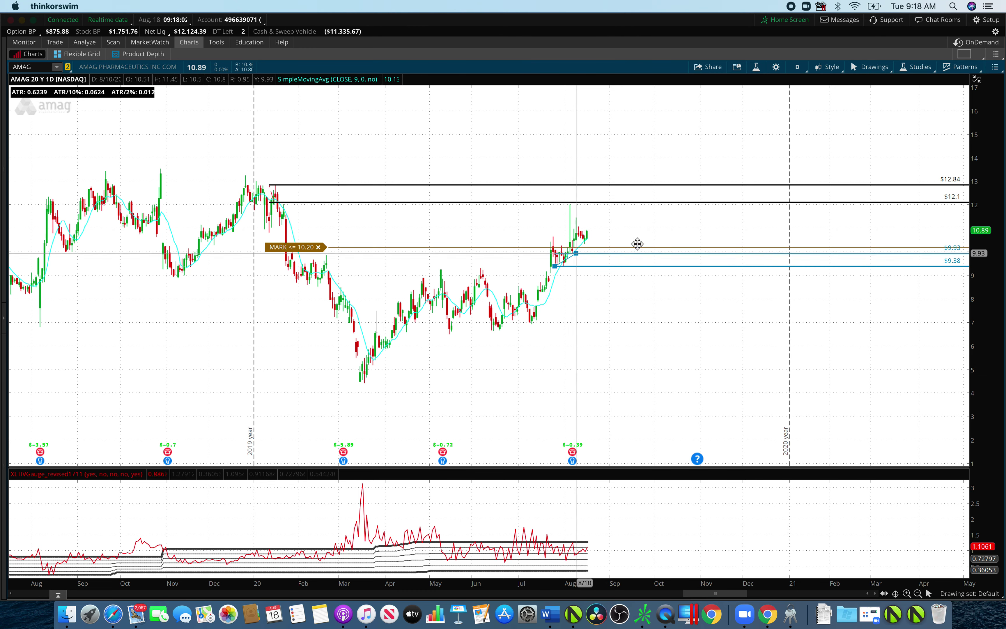
{"action": "left_click_drag", "start_coordinate": [654, 214], "coordinate": [478, 318]}
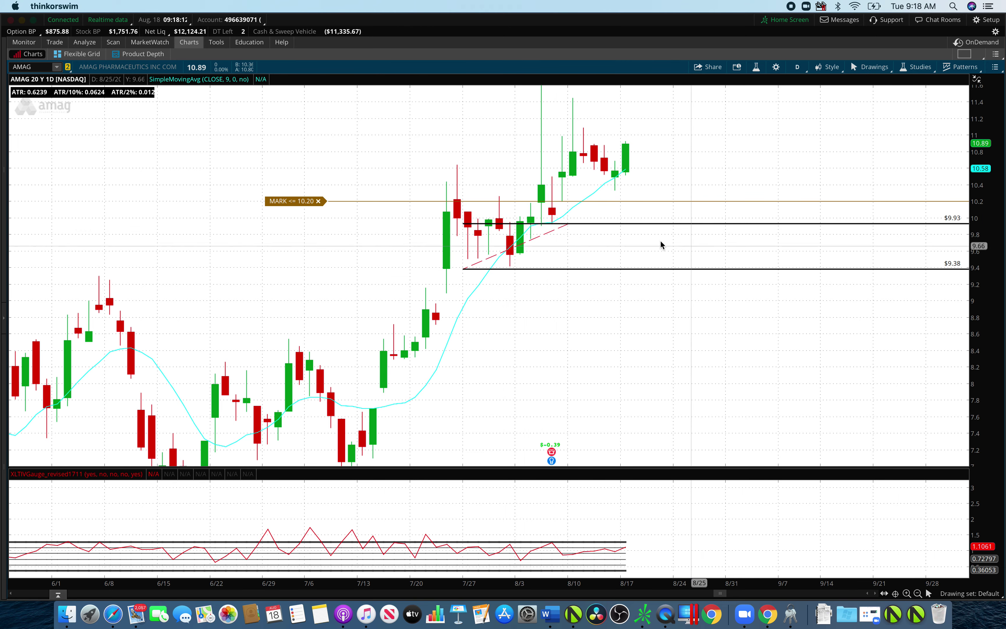
Add an AMAG alert for MARK at or below 9.94 at the $9.93 level and delete the 10.20 alert.
{"action": "right_click", "coordinate": [608, 225]}
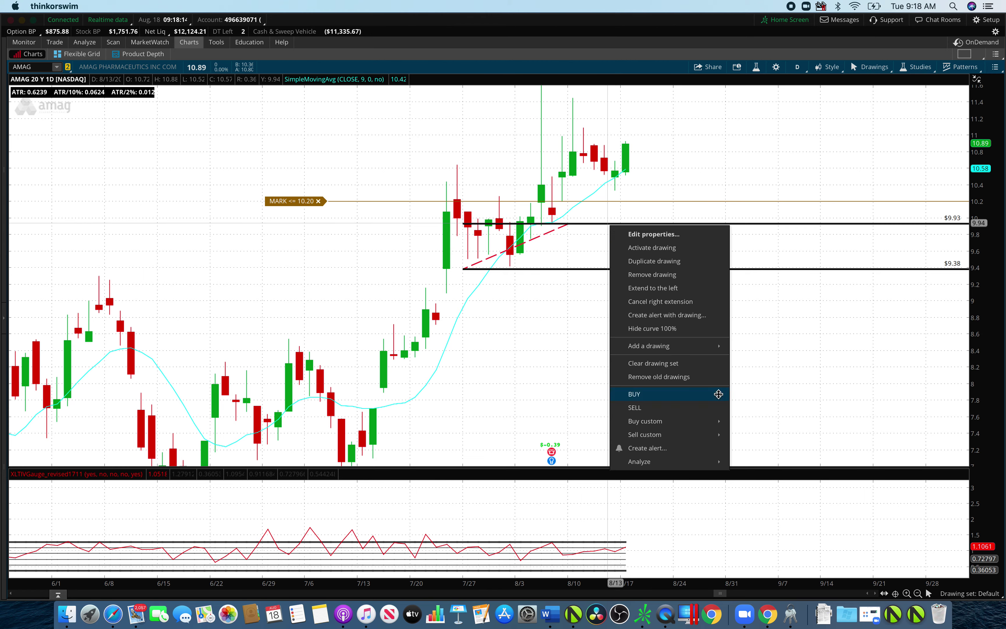
{"action": "left_click", "coordinate": [657, 448]}
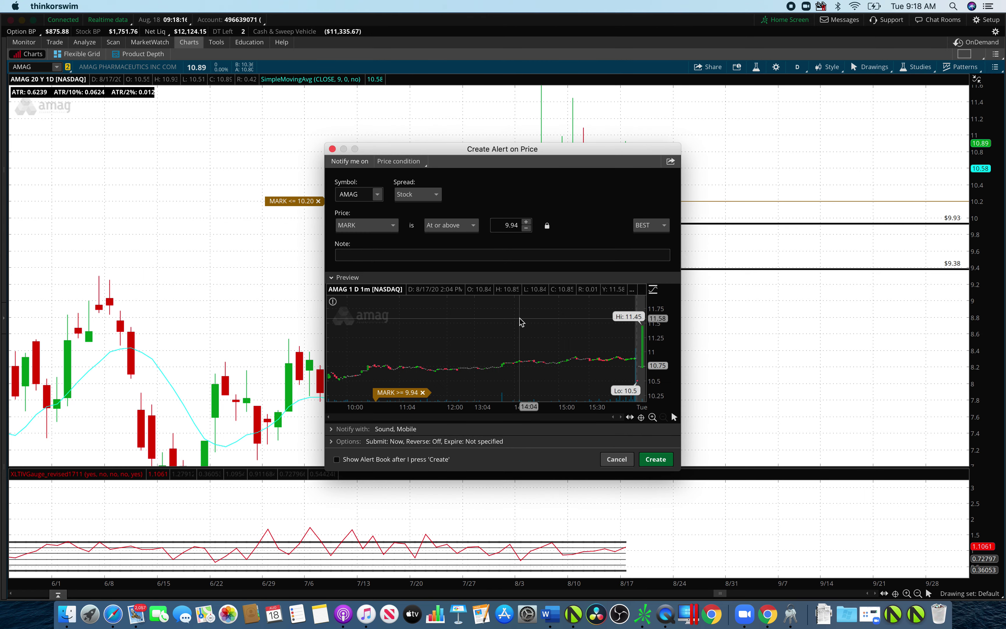
{"action": "left_click", "coordinate": [455, 248]}
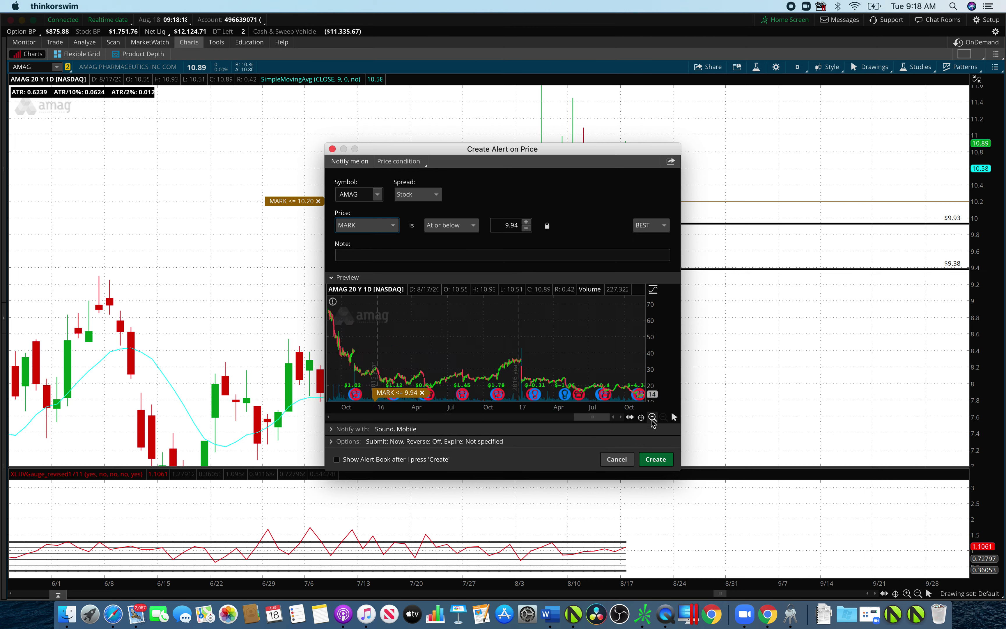
{"action": "left_click", "coordinate": [656, 459]}
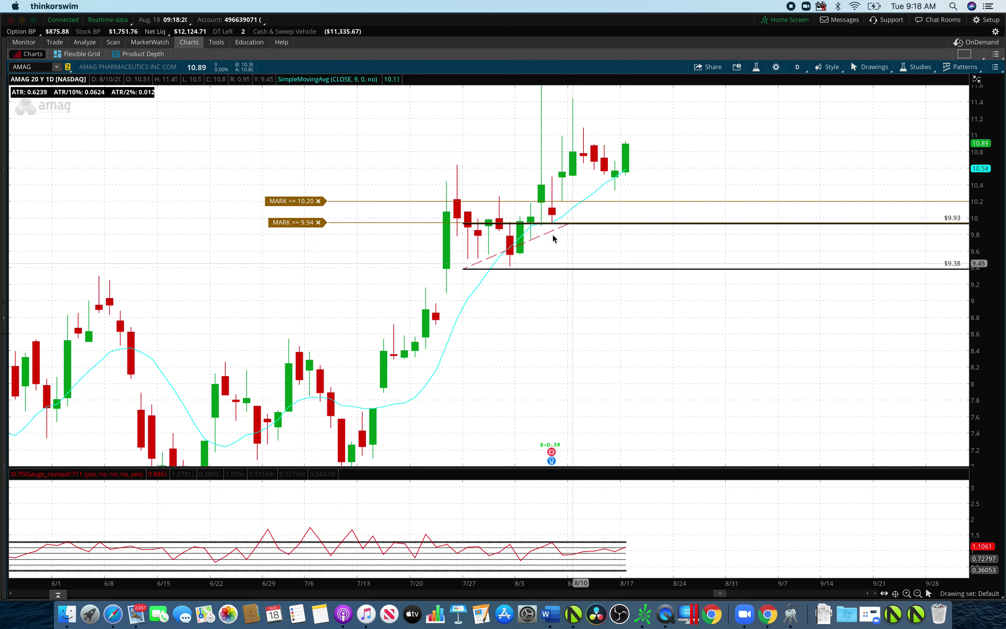
{"action": "left_click", "coordinate": [319, 201]}
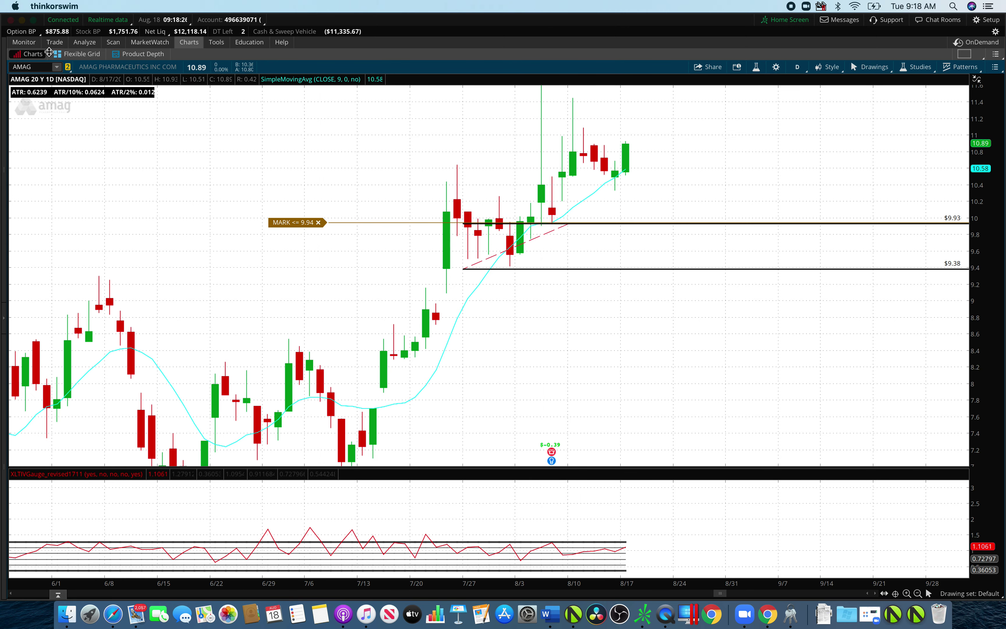
Load BHP, zoom to the last year, and draw a Fibonacci retracement from 8/4 to 7/29.
{"action": "left_click", "coordinate": [43, 68]}
{"action": "type", "text": "BHP"}
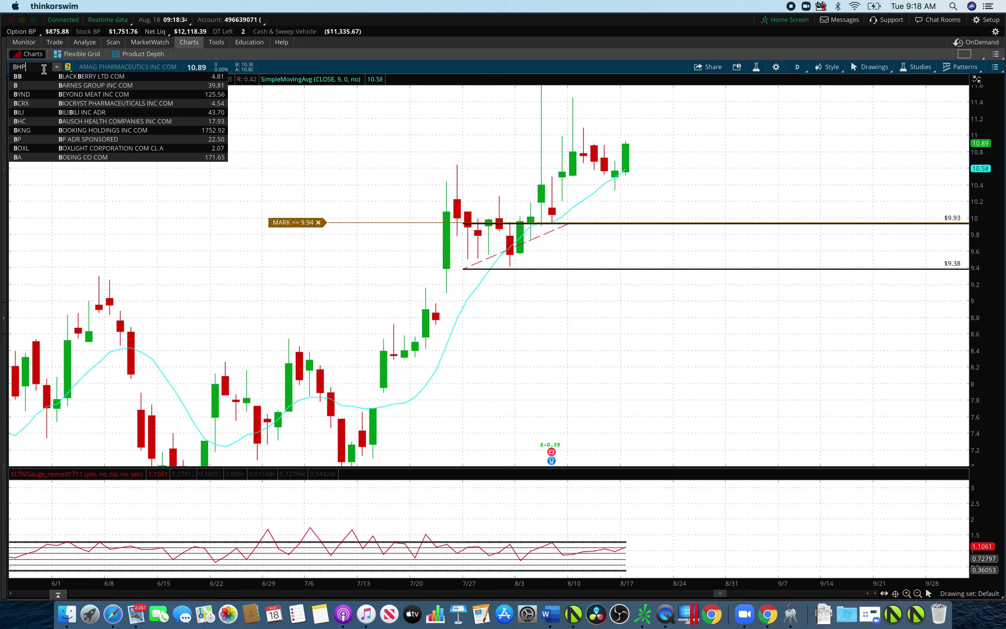
{"action": "key", "text": "Return"}
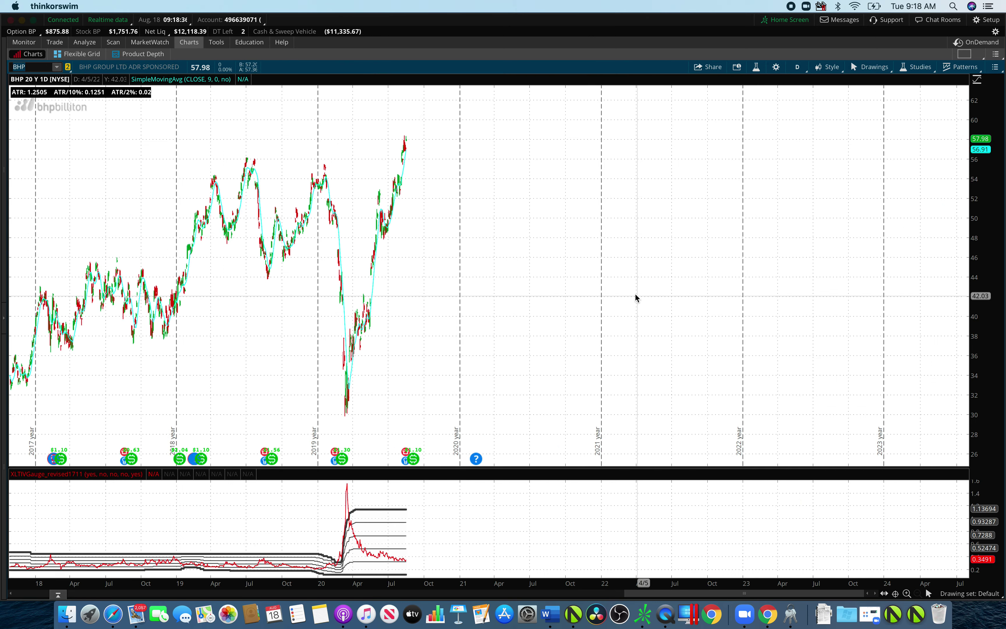
{"action": "left_click_drag", "start_coordinate": [446, 145], "coordinate": [303, 288]}
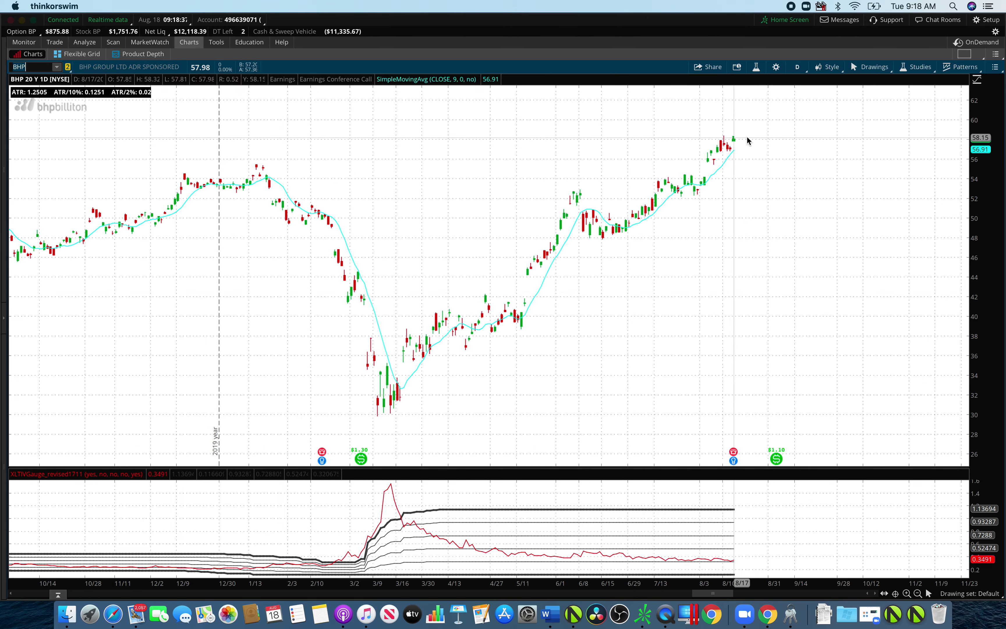
{"action": "left_click", "coordinate": [870, 66]}
{"action": "left_click", "coordinate": [223, 82]}
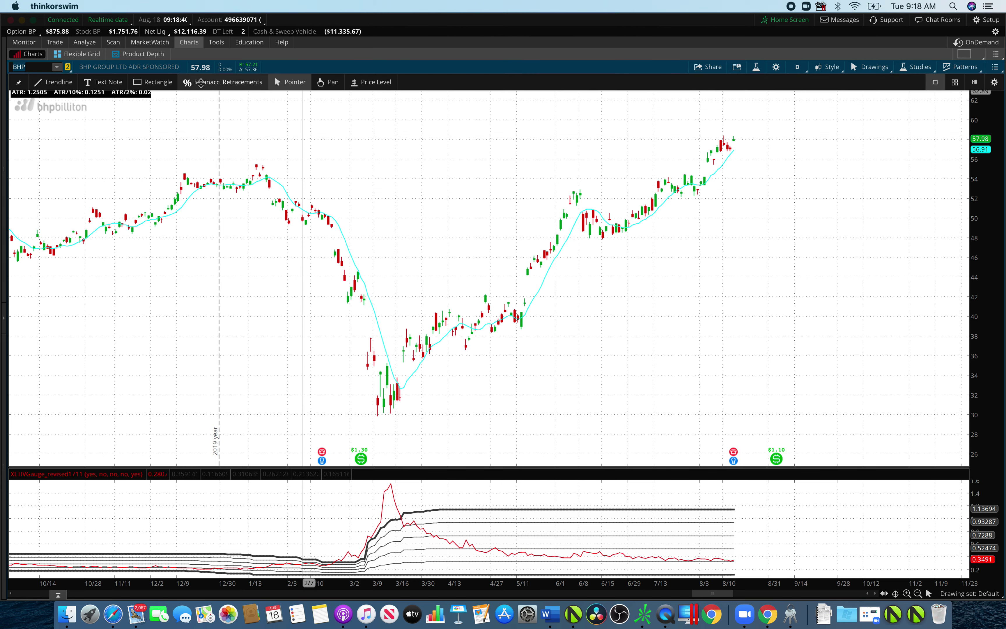
{"action": "left_click", "coordinate": [704, 175]}
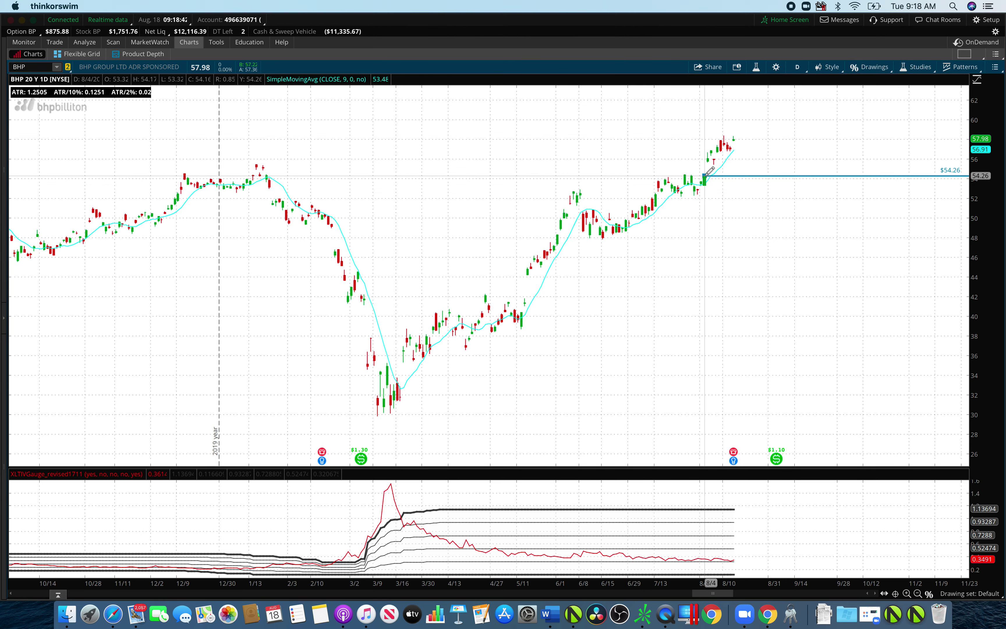
{"action": "left_click", "coordinate": [692, 194]}
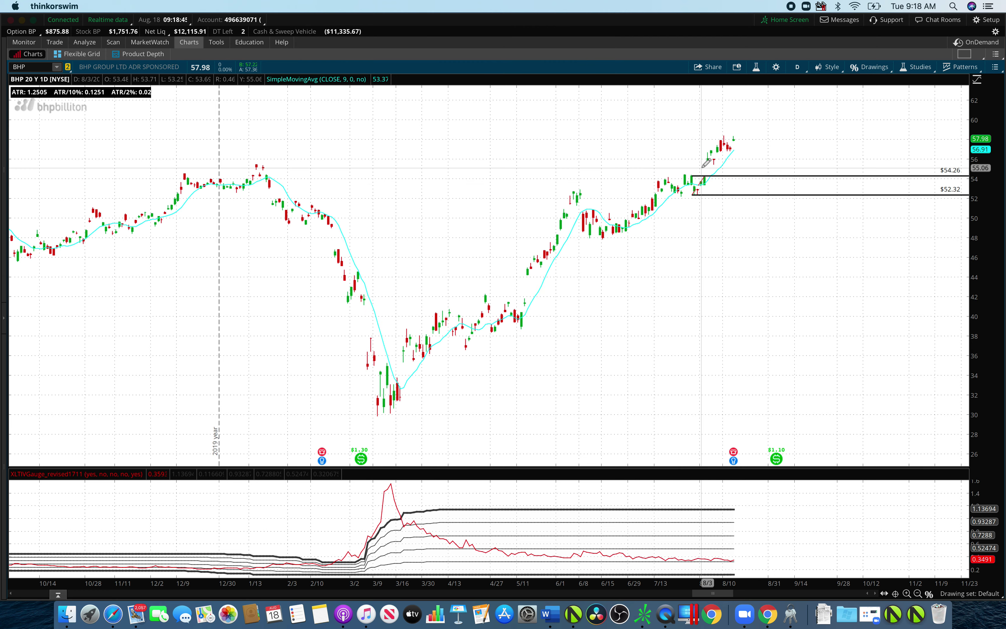
Create a MARK at-or-below 54.21 price alert from the retracement.
{"action": "right_click", "coordinate": [726, 178]}
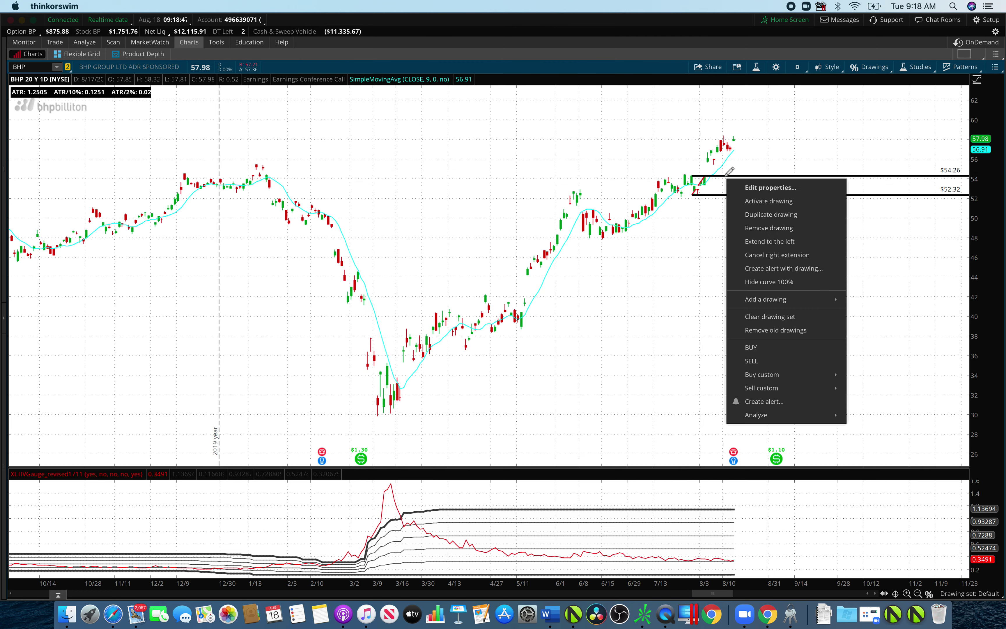
{"action": "left_click", "coordinate": [774, 400]}
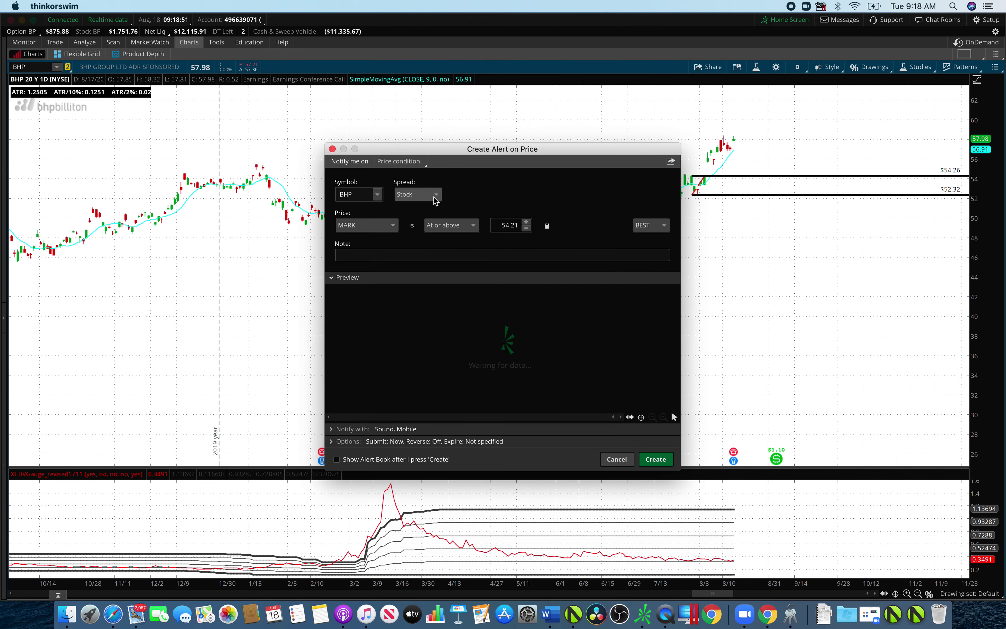
{"action": "left_click", "coordinate": [451, 225]}
{"action": "left_click", "coordinate": [446, 258]}
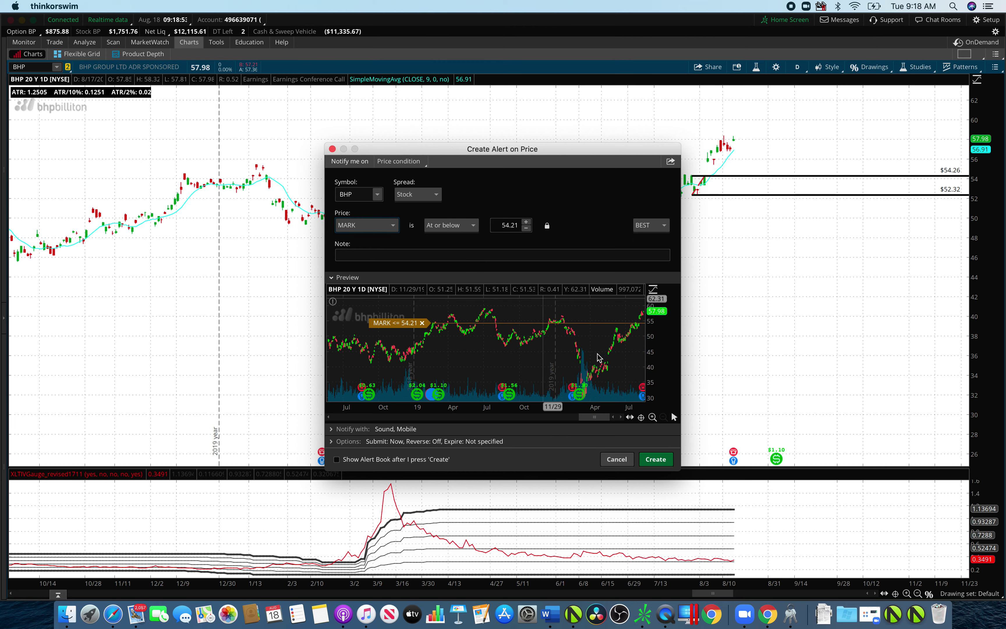
{"action": "left_click", "coordinate": [656, 459]}
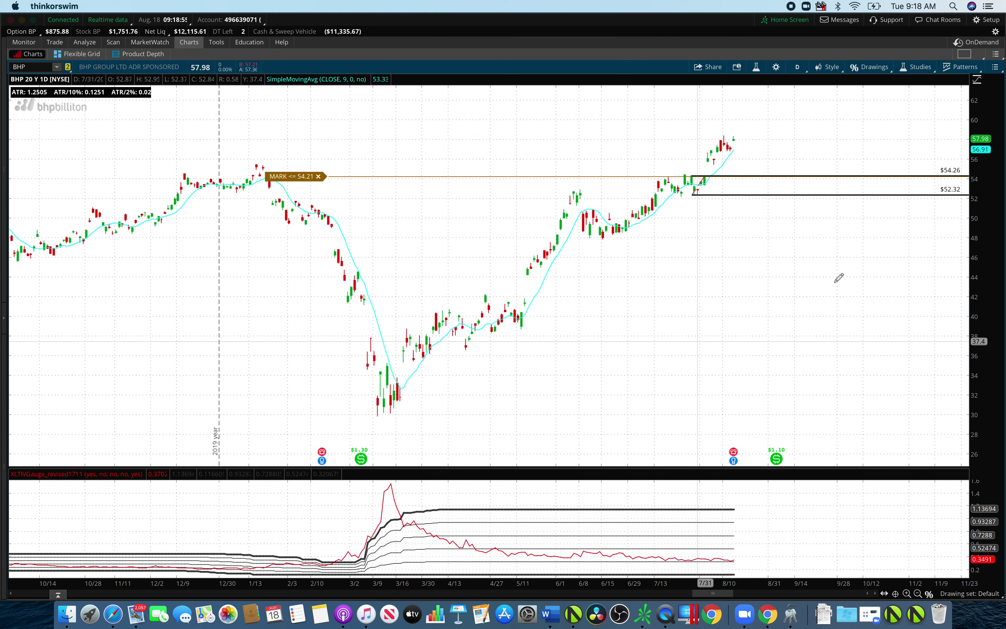
Load ICE, zoom onto 2020, and draw an 8/10 Fibonacci retracement at $99.65 and $98.26.
{"action": "left_click", "coordinate": [50, 65]}
{"action": "type", "text": "ICE"}
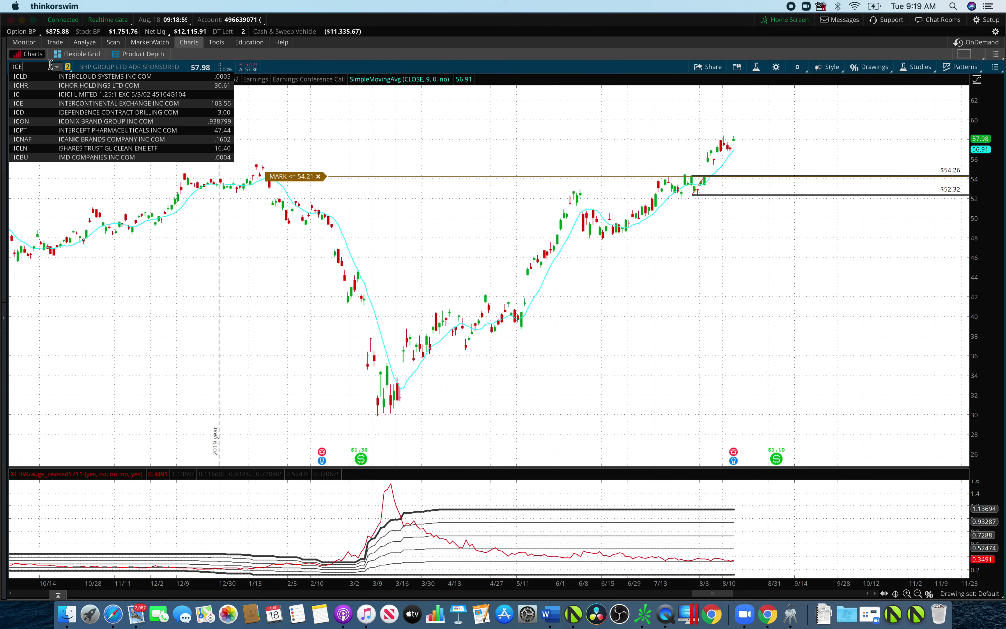
{"action": "key", "text": "Return"}
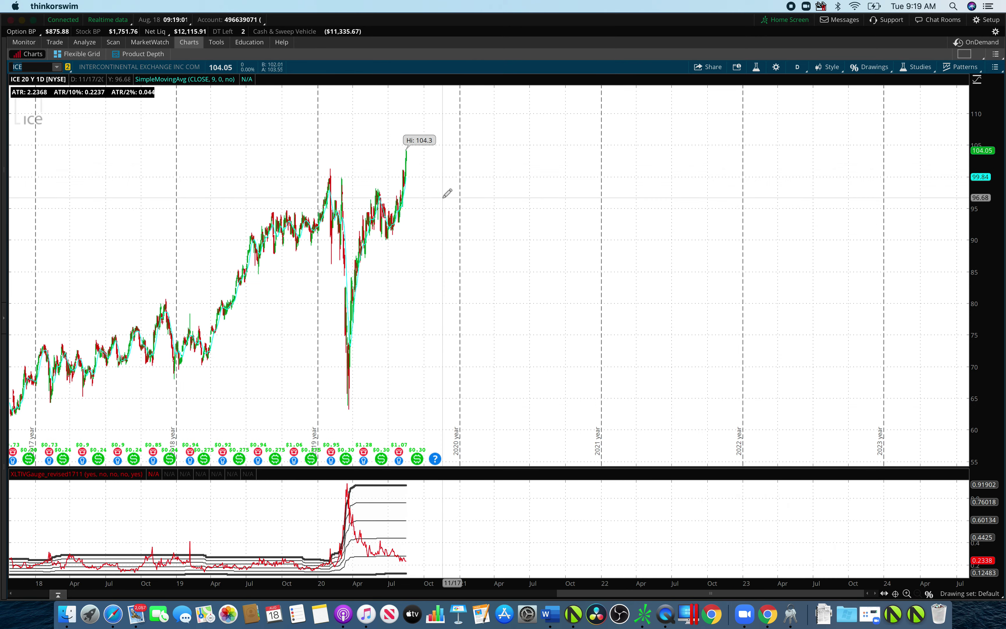
{"action": "left_click_drag", "start_coordinate": [465, 191], "coordinate": [329, 191]}
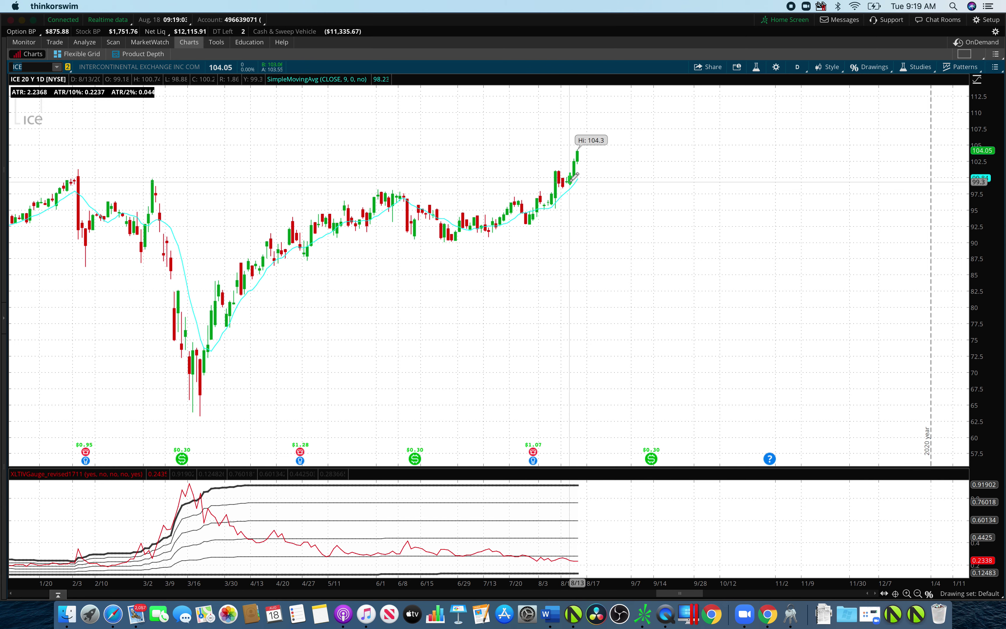
{"action": "left_click", "coordinate": [562, 178]}
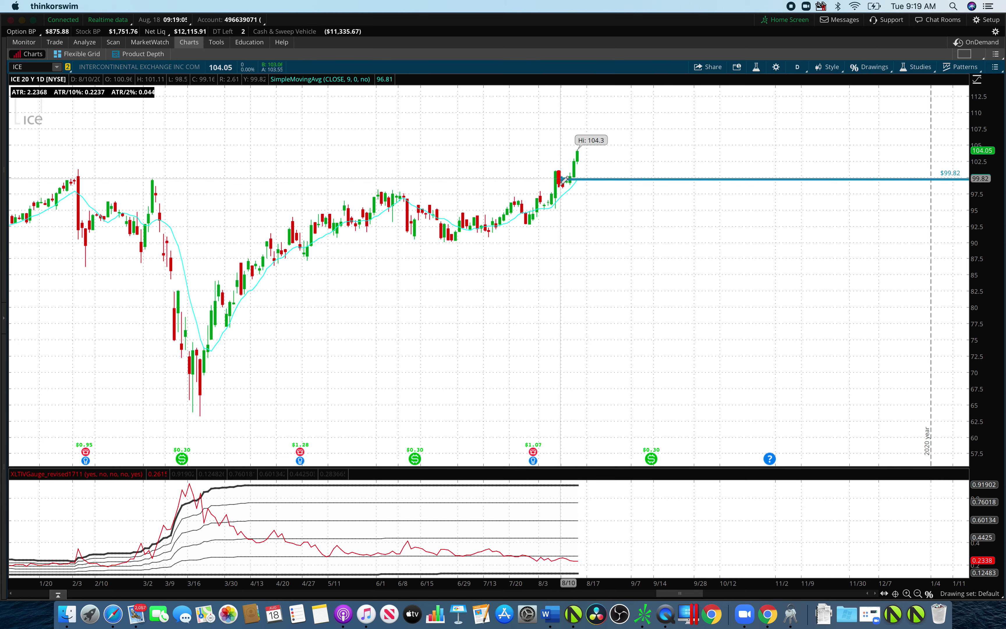
{"action": "left_click", "coordinate": [552, 187]}
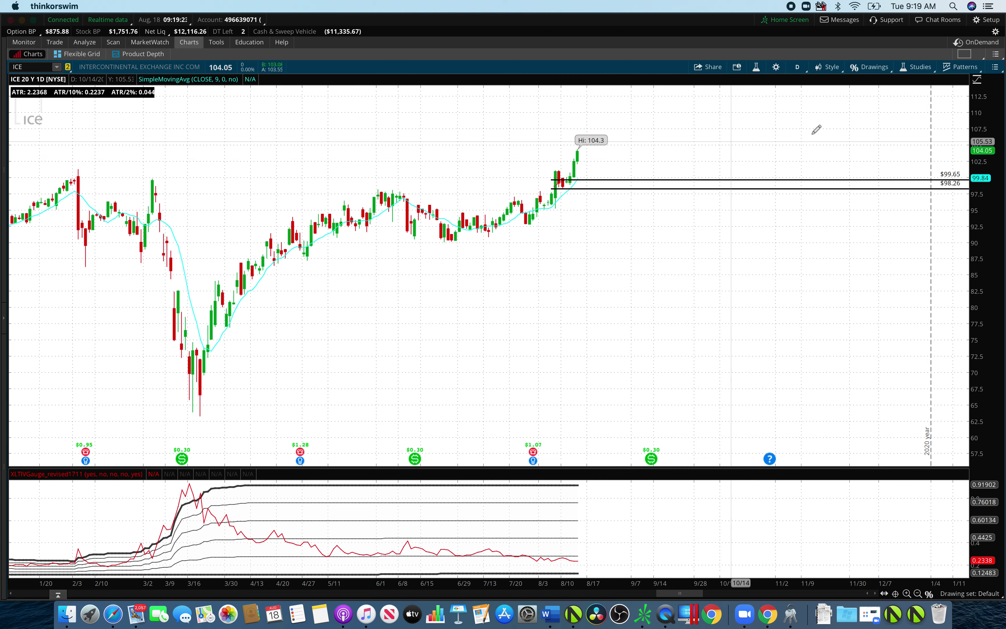
Switch to 360 D : 4h bars and move the Fibonacci levels to $100.39 and $98.37.
{"action": "left_click", "coordinate": [797, 67]}
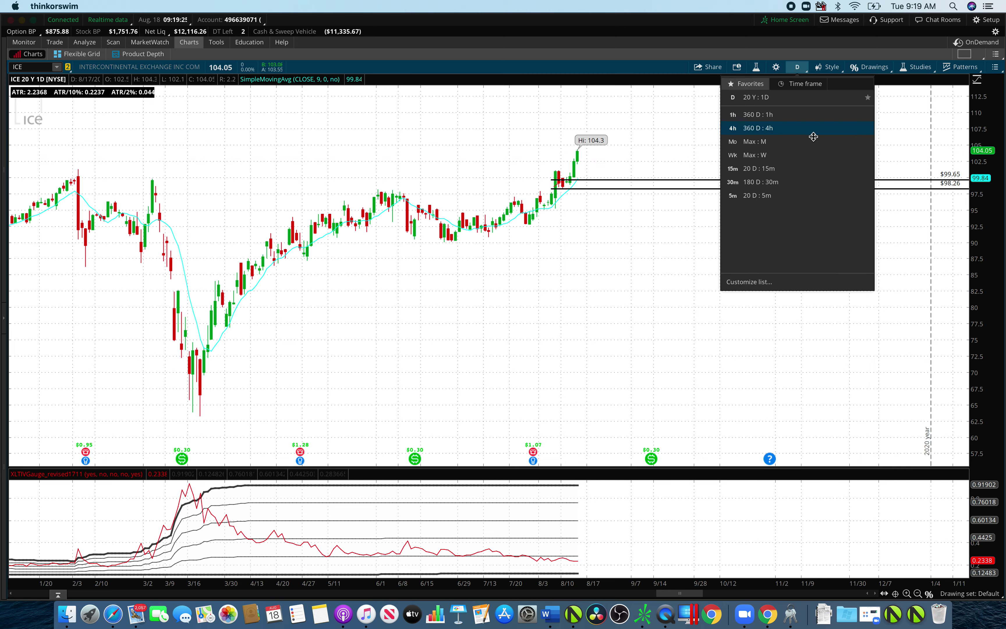
{"action": "left_click", "coordinate": [793, 128]}
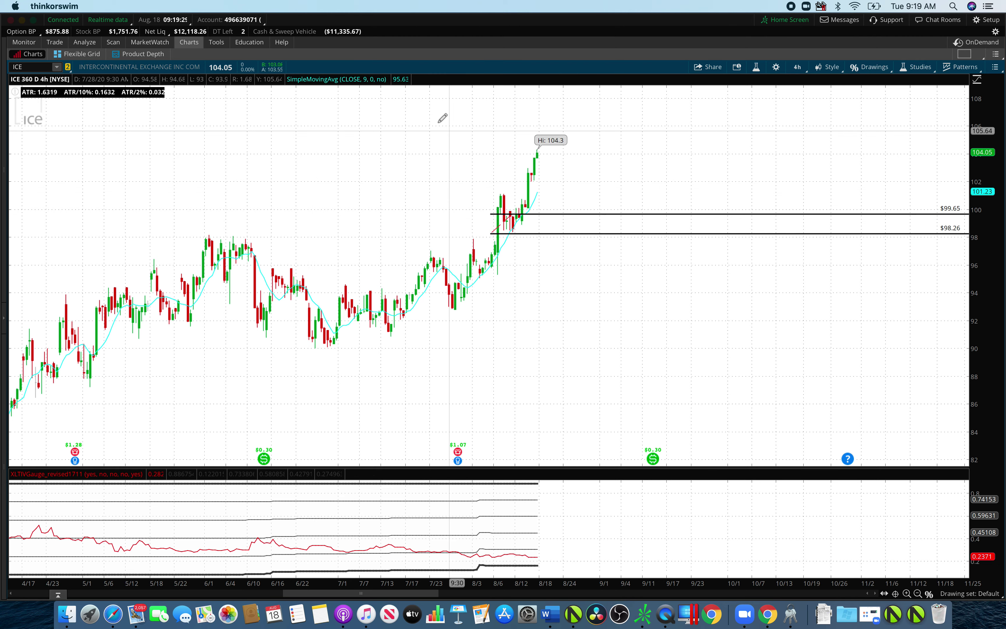
{"action": "left_click", "coordinate": [284, 82]}
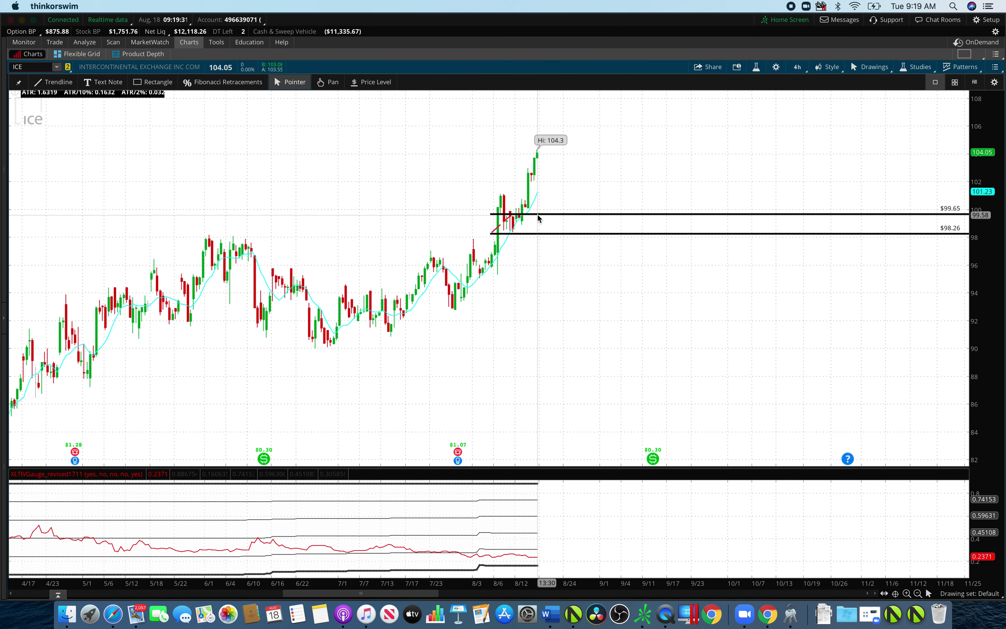
{"action": "left_click", "coordinate": [515, 214]}
{"action": "left_click_drag", "start_coordinate": [516, 214], "coordinate": [567, 204]}
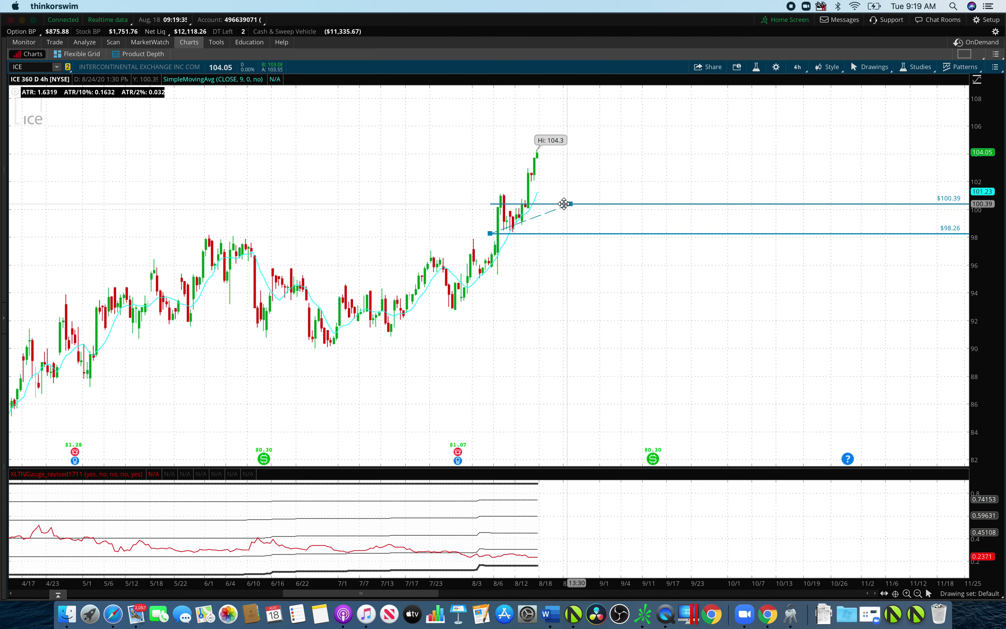
{"action": "left_click", "coordinate": [670, 169]}
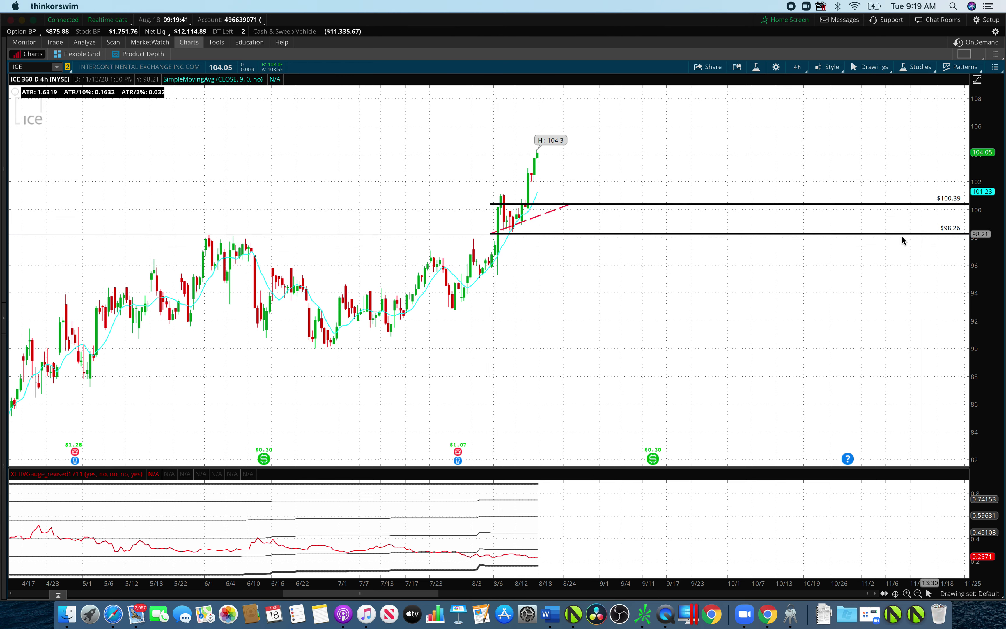
{"action": "left_click", "coordinate": [755, 234]}
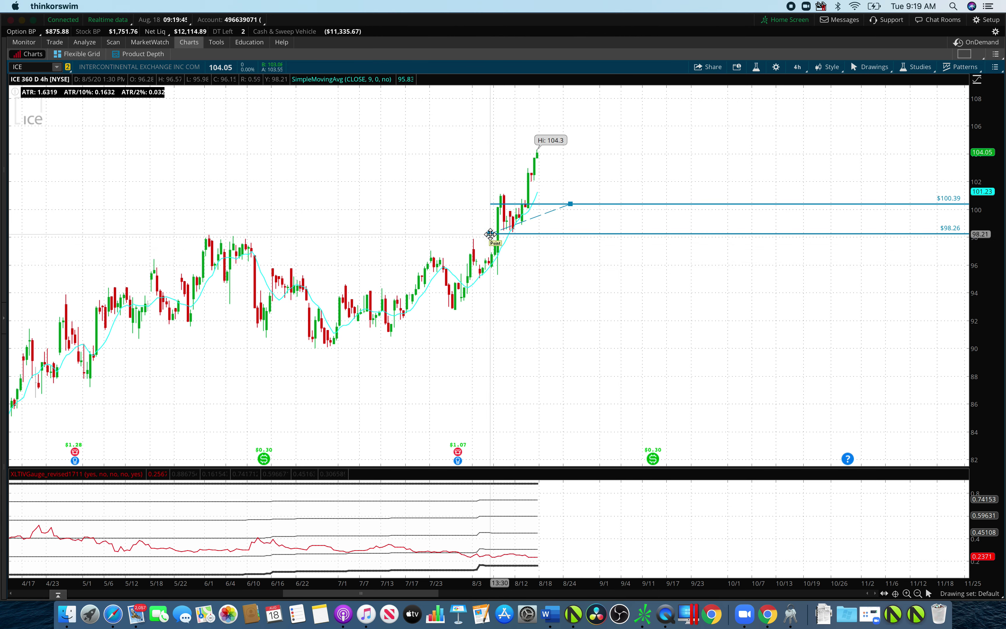
{"action": "left_click_drag", "start_coordinate": [491, 233], "coordinate": [491, 232]}
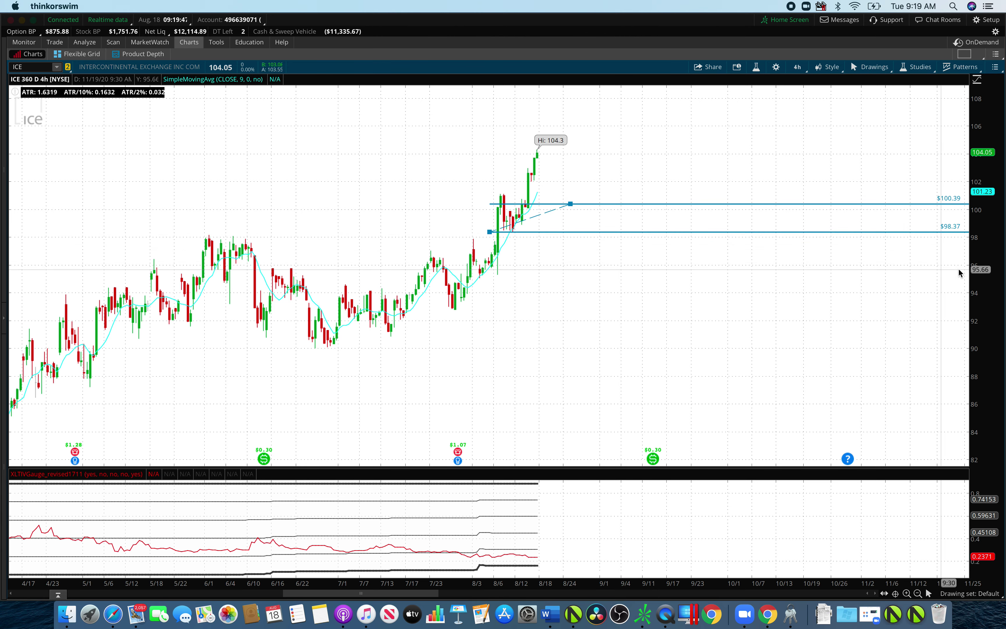
{"action": "left_click", "coordinate": [861, 288]}
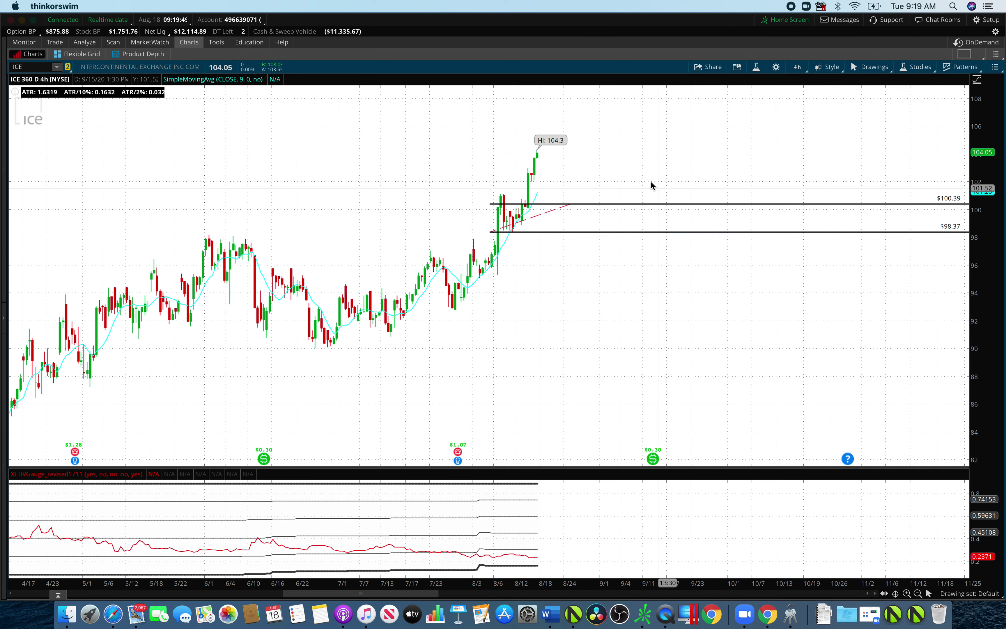
Create a MARK at-or-below 100.43 price alert from the drawing.
{"action": "right_click", "coordinate": [535, 207]}
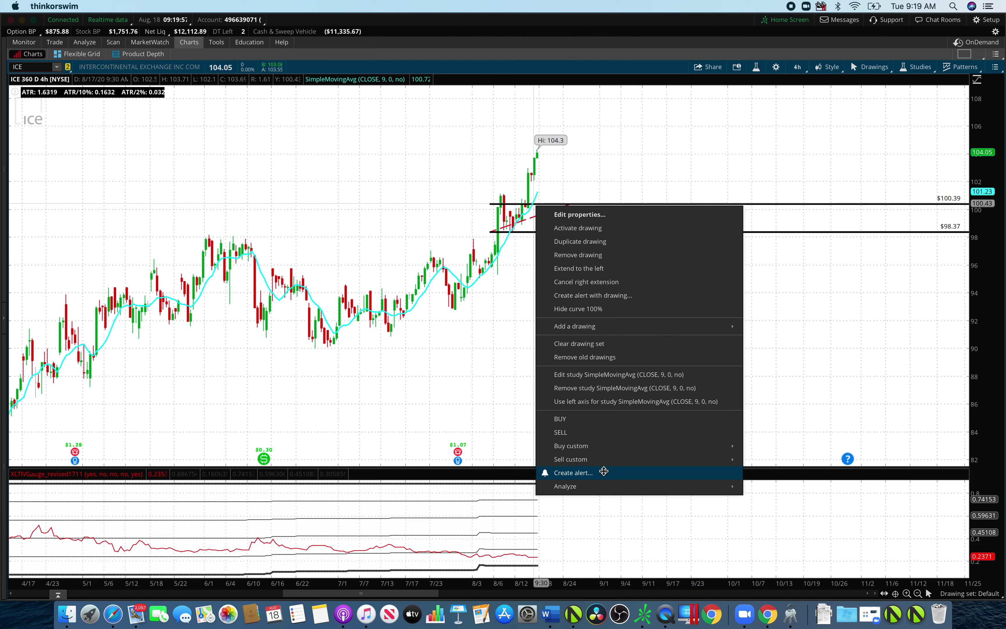
{"action": "left_click", "coordinate": [603, 471]}
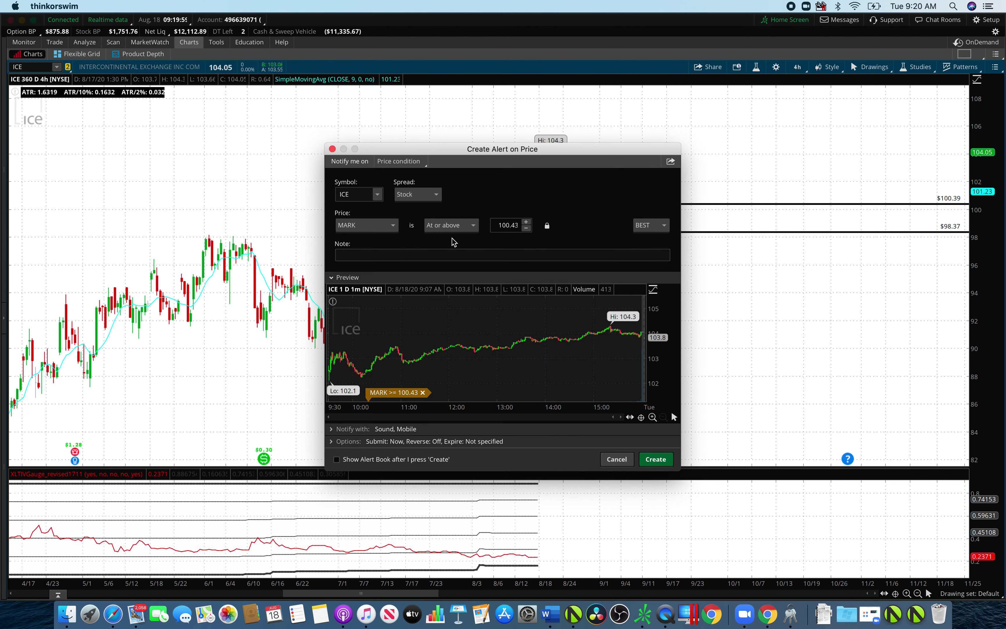
{"action": "left_click", "coordinate": [456, 226]}
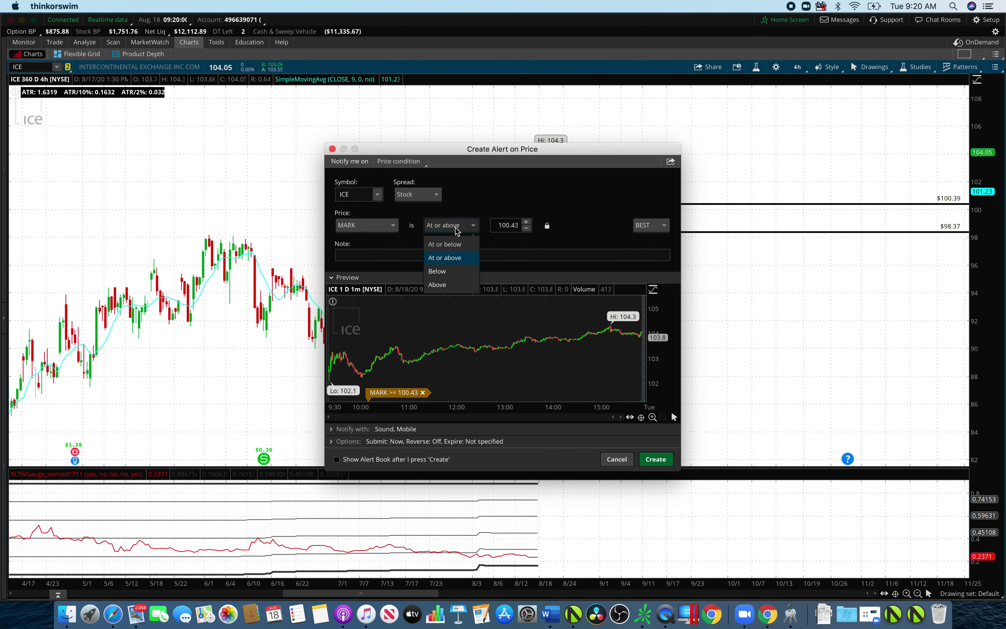
{"action": "left_click", "coordinate": [457, 247]}
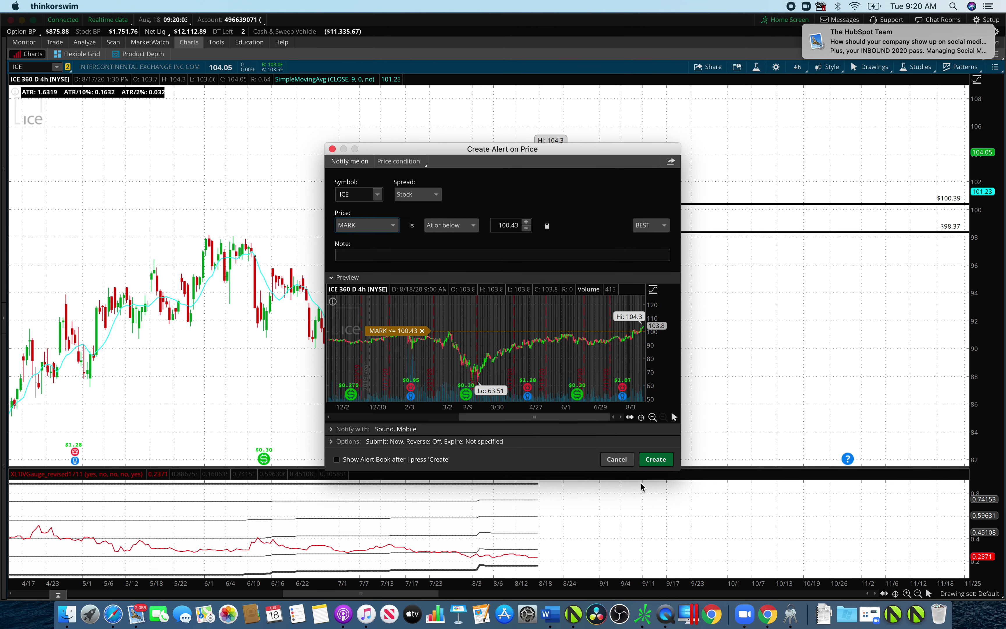
{"action": "left_click", "coordinate": [662, 462]}
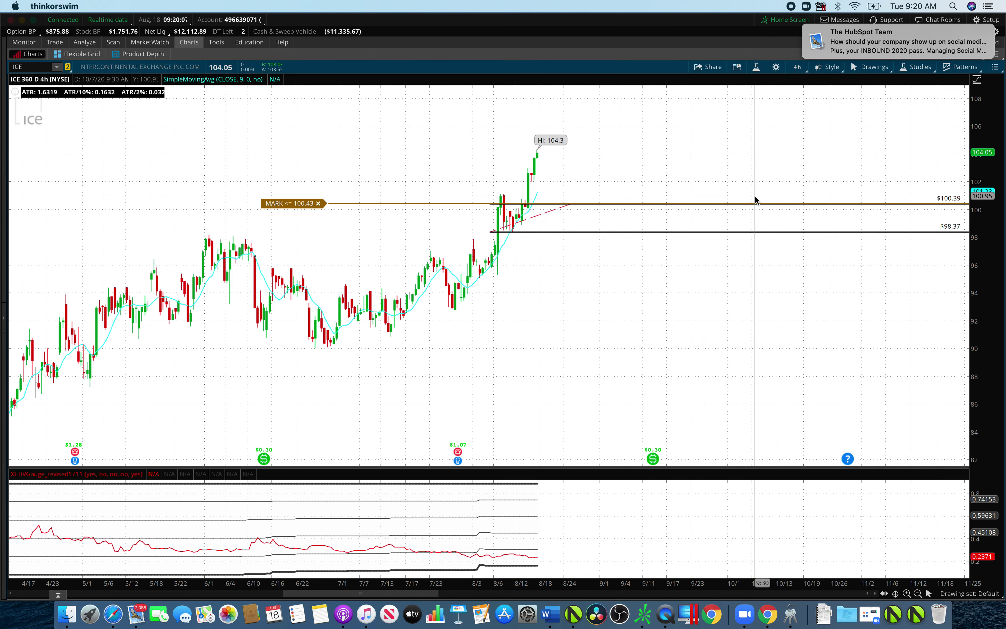
Enter the NBR ticker in the symbol box to load Nabors Industries.
{"action": "left_click", "coordinate": [35, 71]}
{"action": "type", "text": "LBR"}
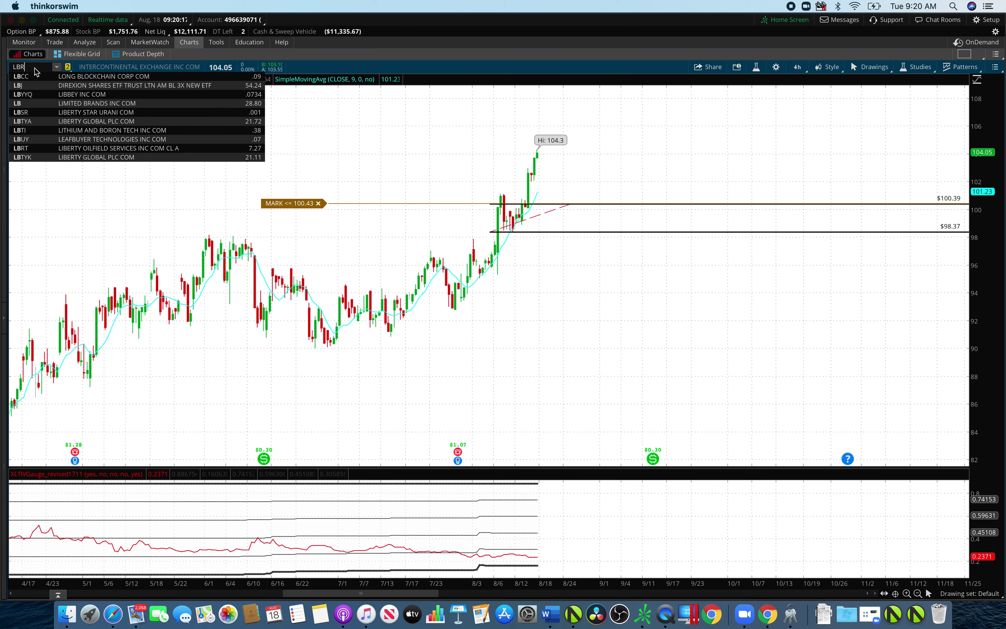
{"action": "type", "text": "D"}
{"action": "key", "text": "Return"}
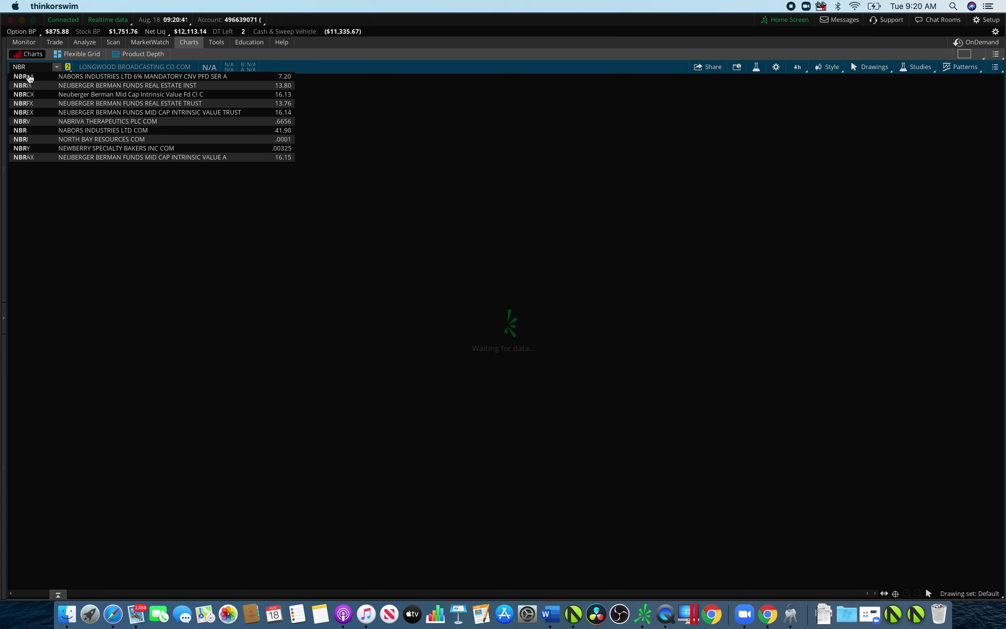
{"action": "key", "text": "Return"}
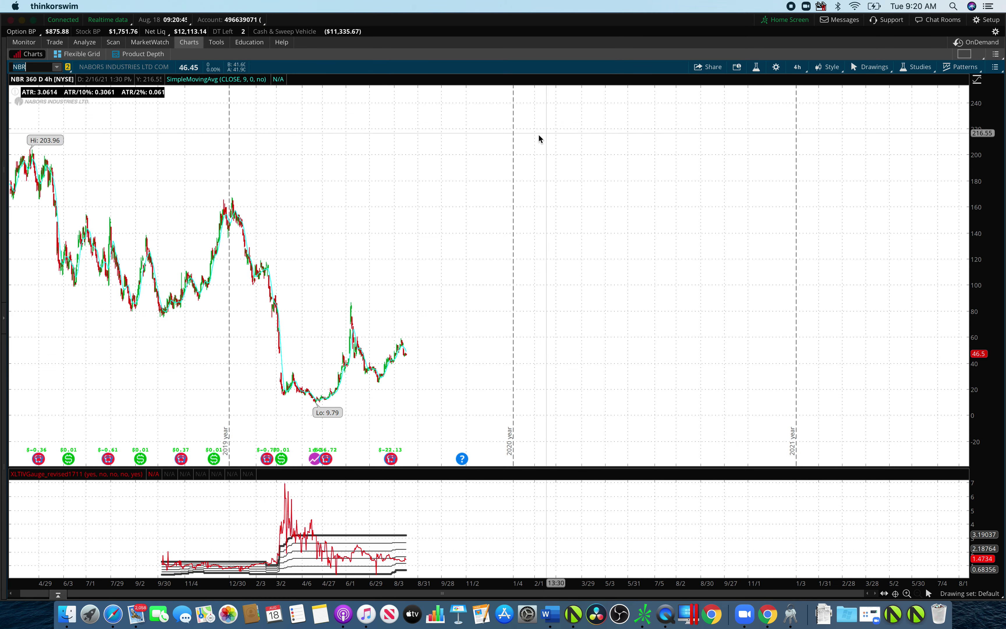
Zoom into recent NBR months and draw retracements at $47.48/$45.05 and from the $58.92 high.
{"action": "left_click_drag", "start_coordinate": [515, 183], "coordinate": [239, 329]}
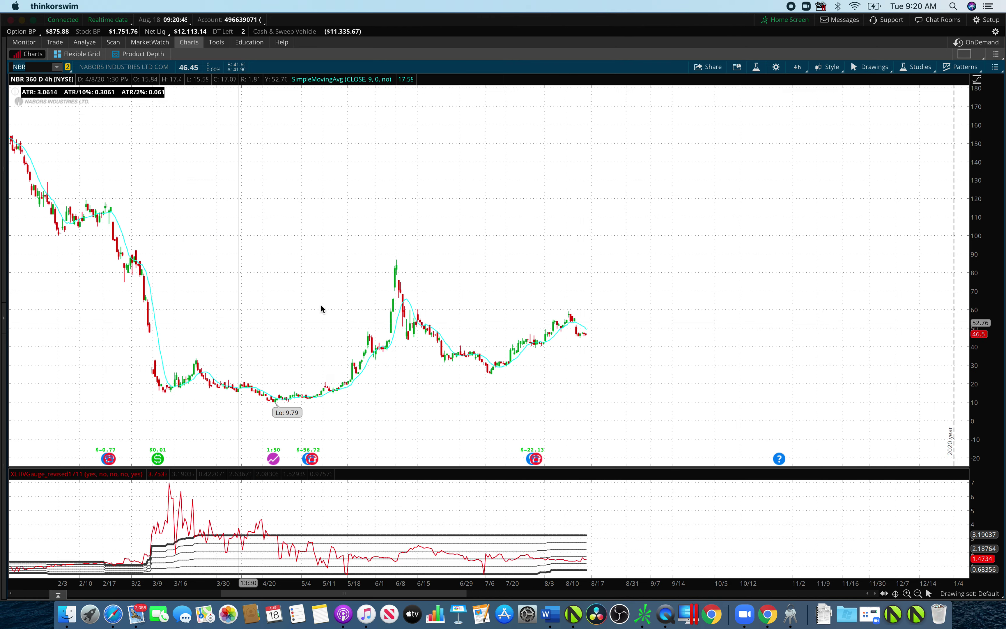
{"action": "left_click_drag", "start_coordinate": [743, 295], "coordinate": [158, 320]}
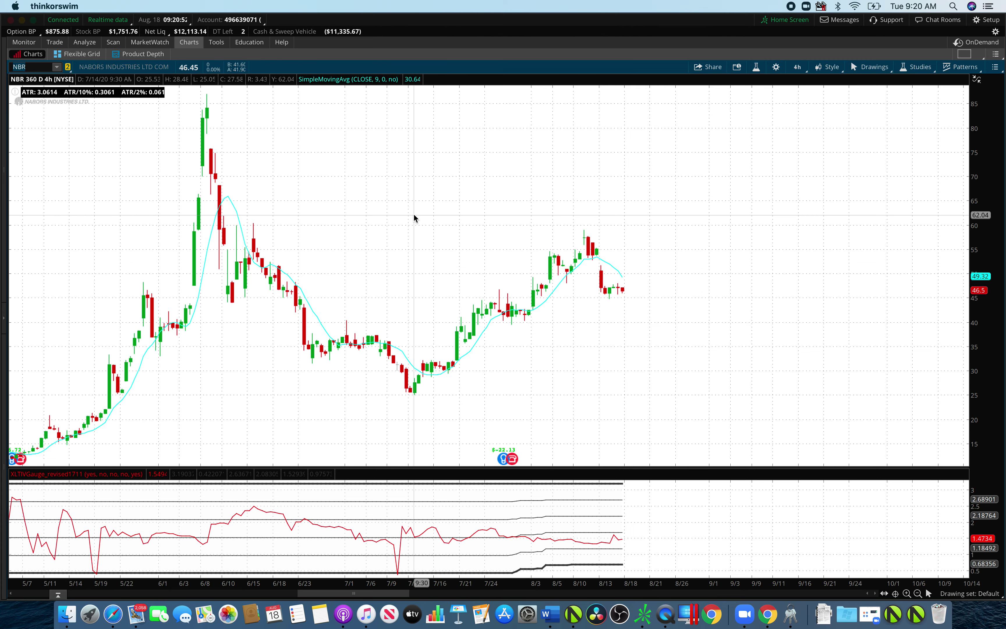
{"action": "left_click", "coordinate": [238, 82]}
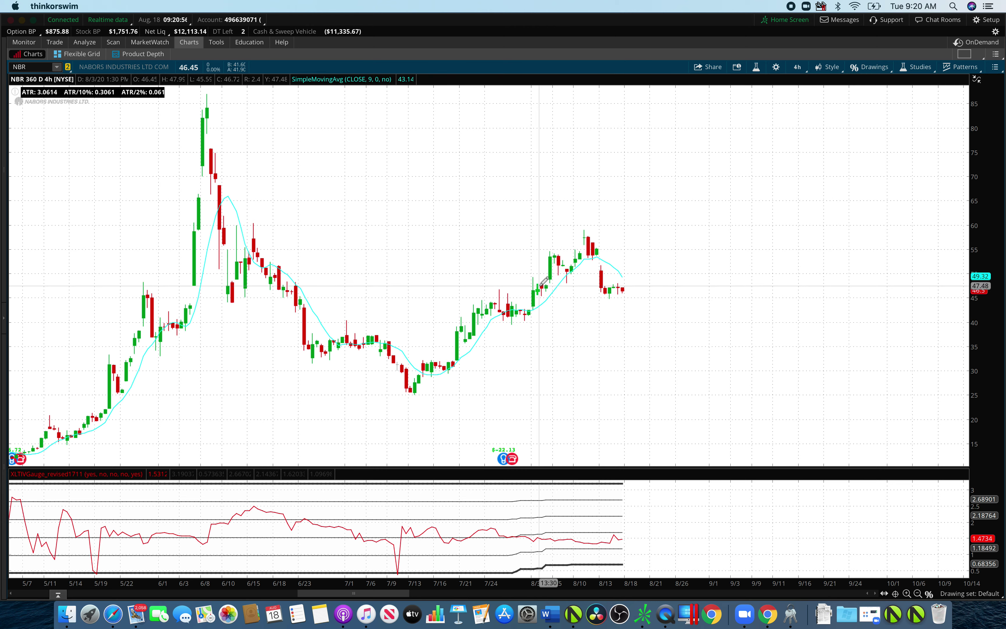
{"action": "left_click_drag", "start_coordinate": [540, 285], "coordinate": [531, 297]}
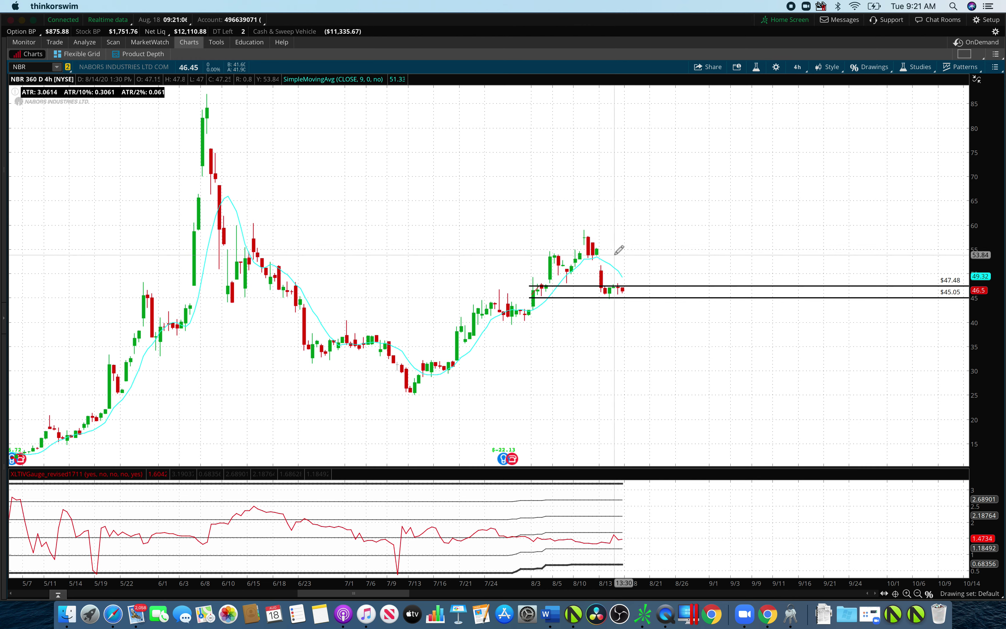
{"action": "left_click_drag", "start_coordinate": [600, 254], "coordinate": [578, 229]}
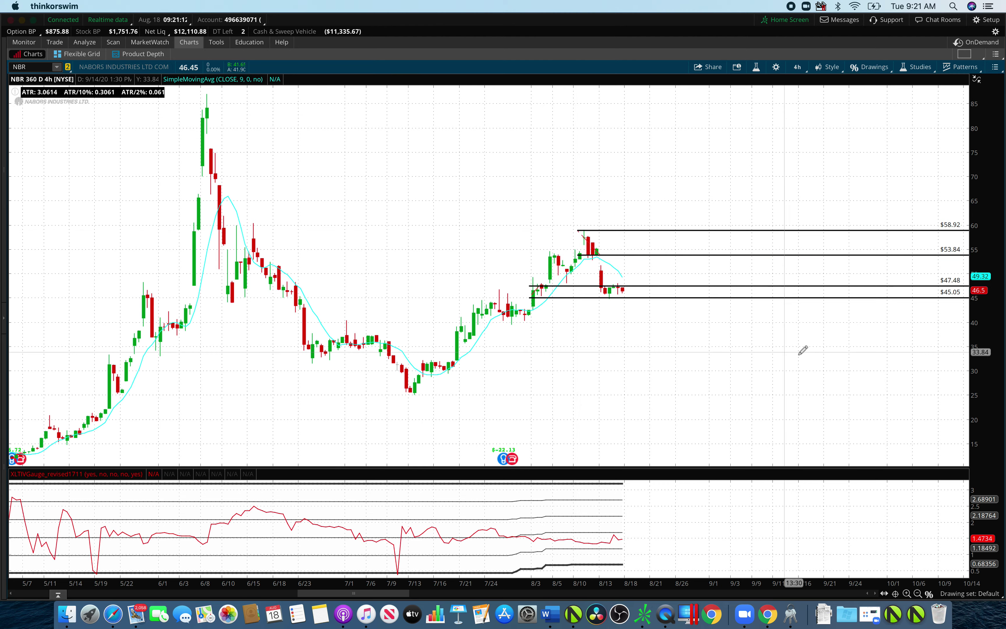
{"action": "left_click_drag", "start_coordinate": [982, 267], "coordinate": [981, 238]}
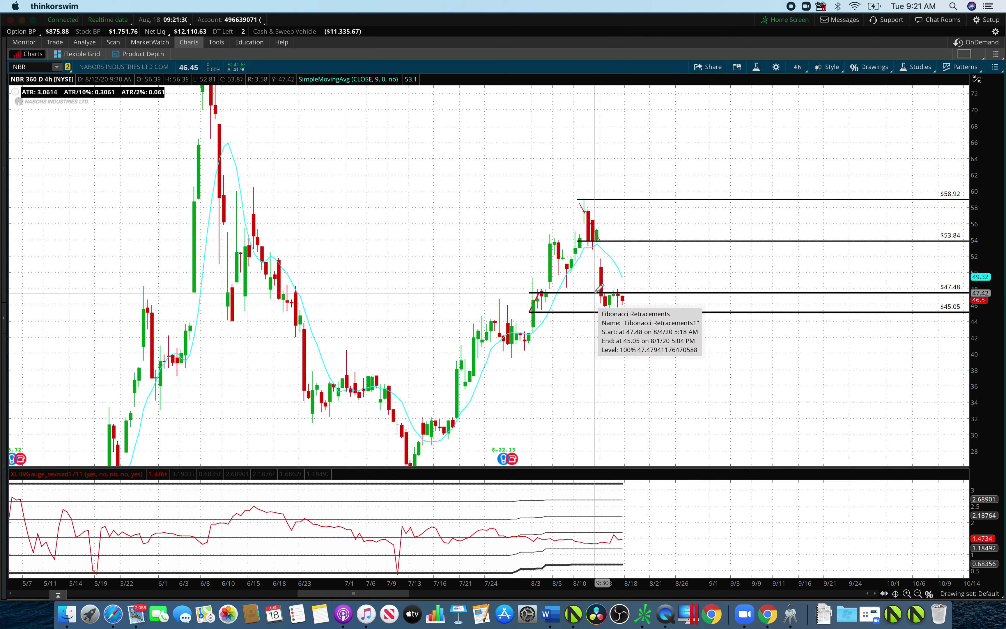
{"action": "left_click", "coordinate": [798, 67]}
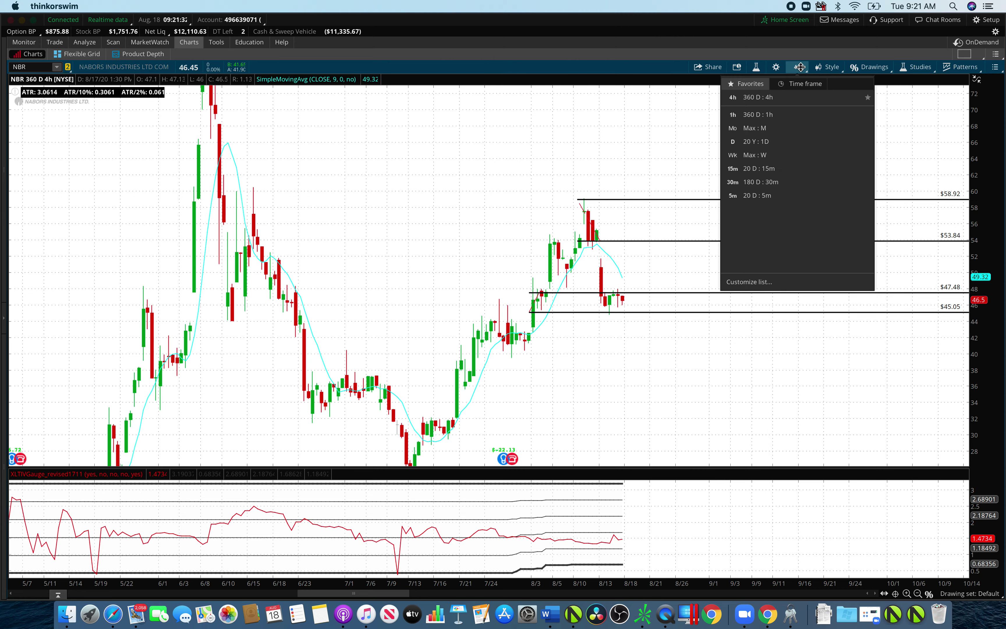
Switch NBR to 360 D : 1h bars with extended-hours trading shown.
{"action": "left_click", "coordinate": [785, 118]}
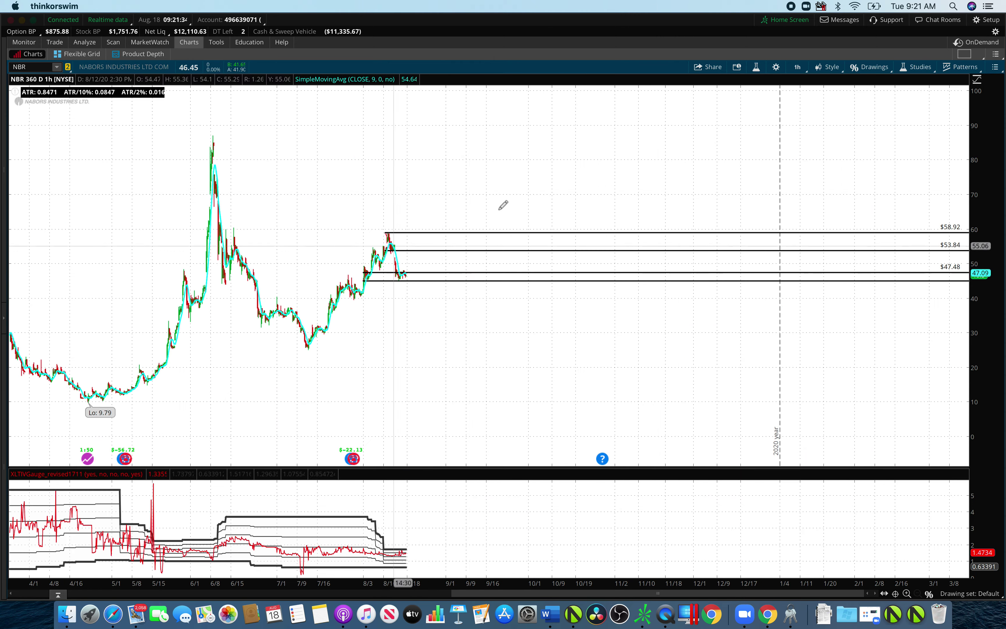
{"action": "left_click_drag", "start_coordinate": [516, 205], "coordinate": [325, 218]}
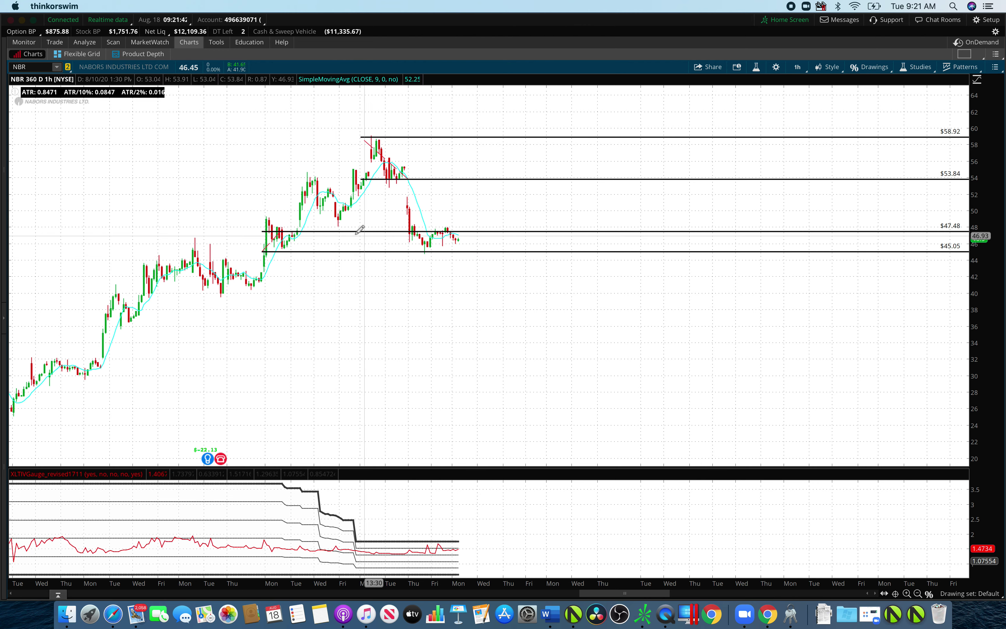
{"action": "mouse_move", "coordinate": [475, 94]}
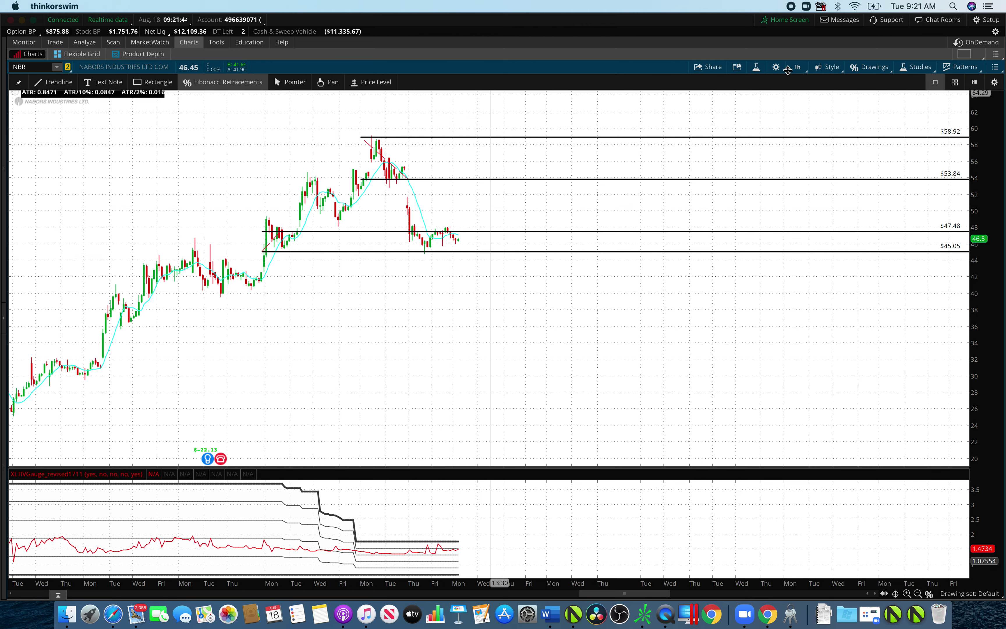
{"action": "left_click", "coordinate": [780, 67]}
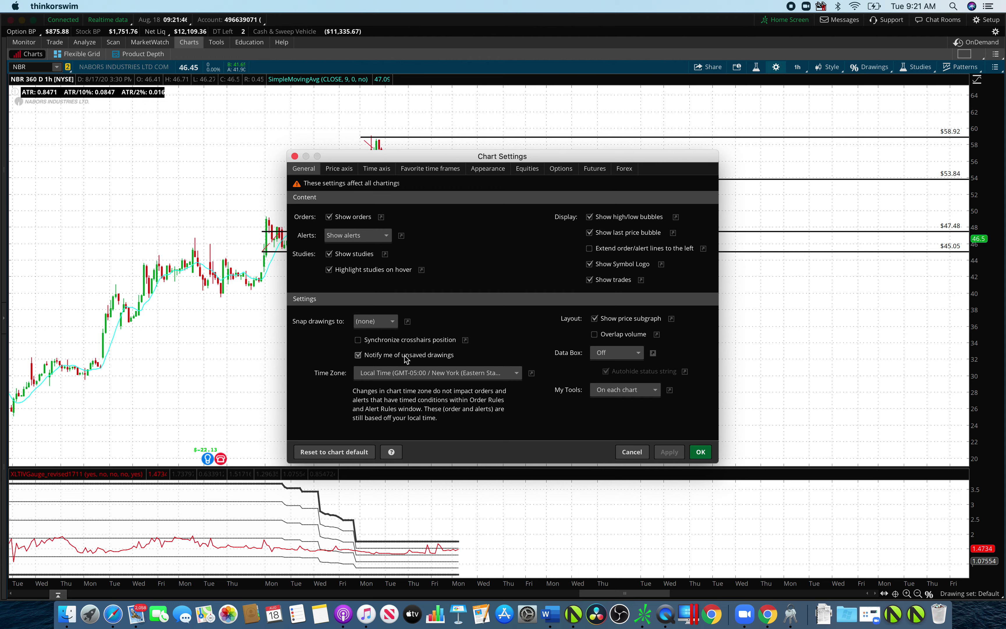
{"action": "left_click", "coordinate": [524, 169]}
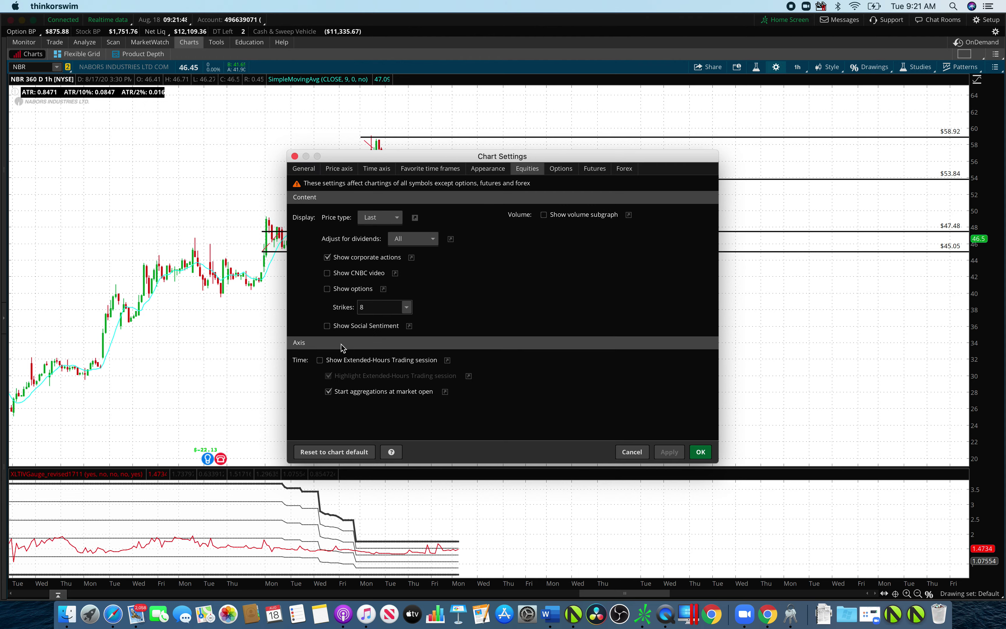
{"action": "left_click", "coordinate": [700, 451]}
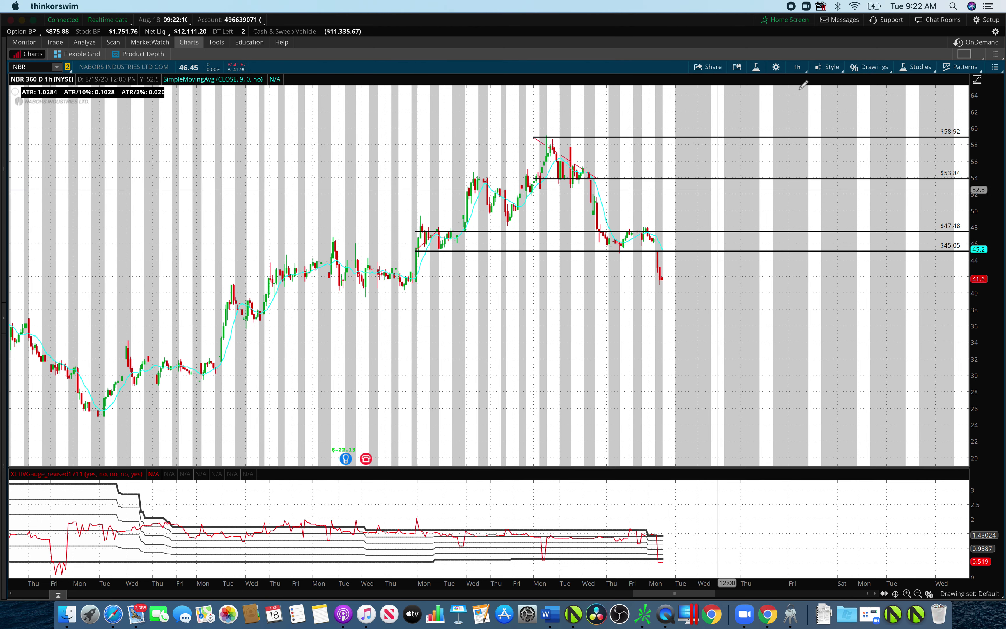
Add a $40.98 level line, then change the chart to 20 Y : 1D.
{"action": "left_click", "coordinate": [618, 284]}
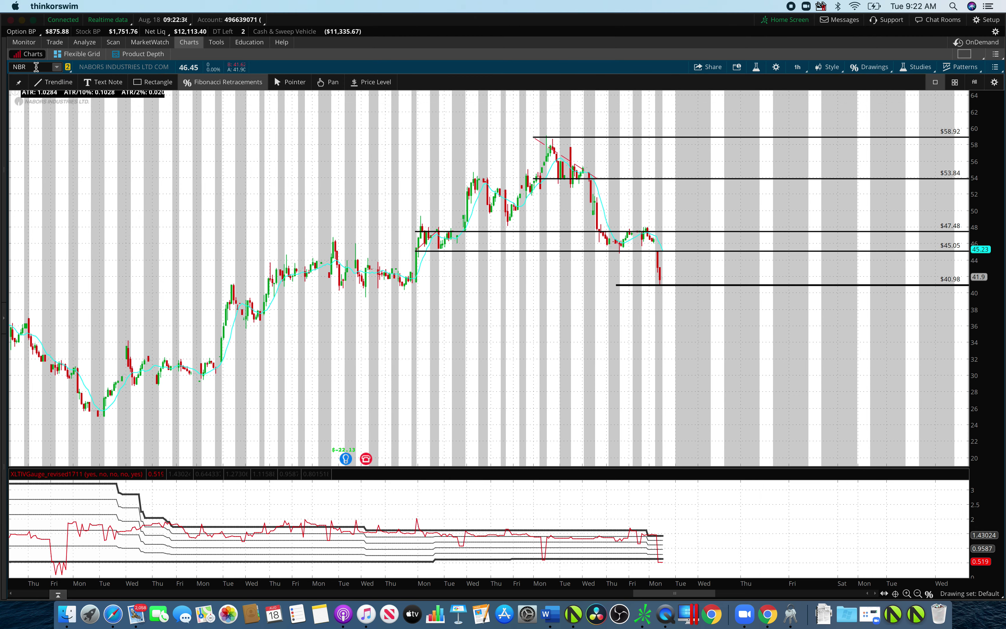
{"action": "left_click", "coordinate": [802, 65]}
{"action": "left_click", "coordinate": [776, 141]}
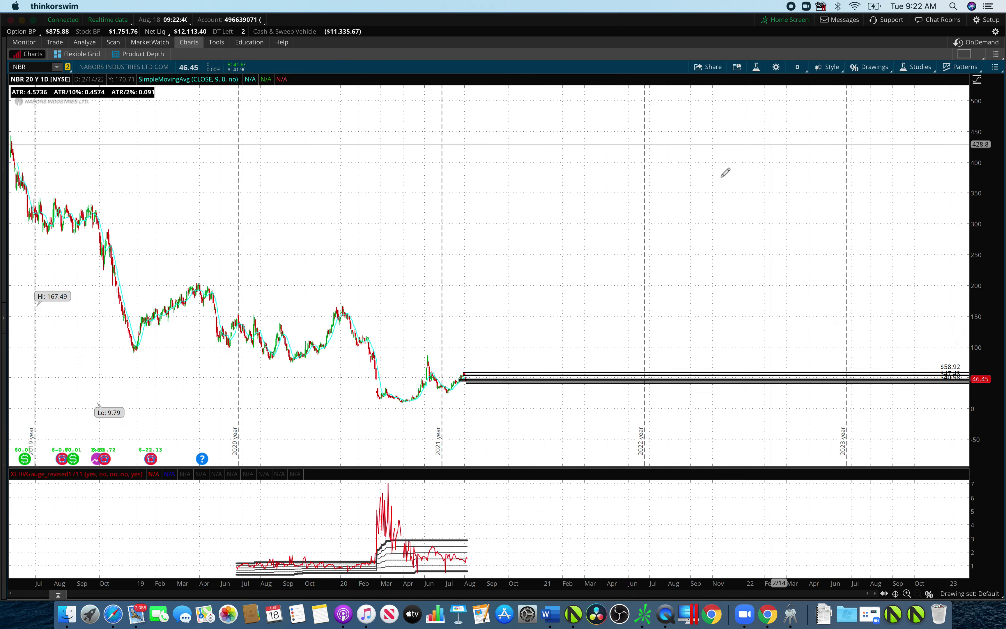
Zoom to April 2020–March 2021 and draw a retracement from $43.68 down to $39.13.
{"action": "scroll", "coordinate": [554, 286], "scroll_direction": "up", "scroll_amount": 3}
{"action": "scroll", "coordinate": [274, 341], "scroll_direction": "up", "scroll_amount": 3}
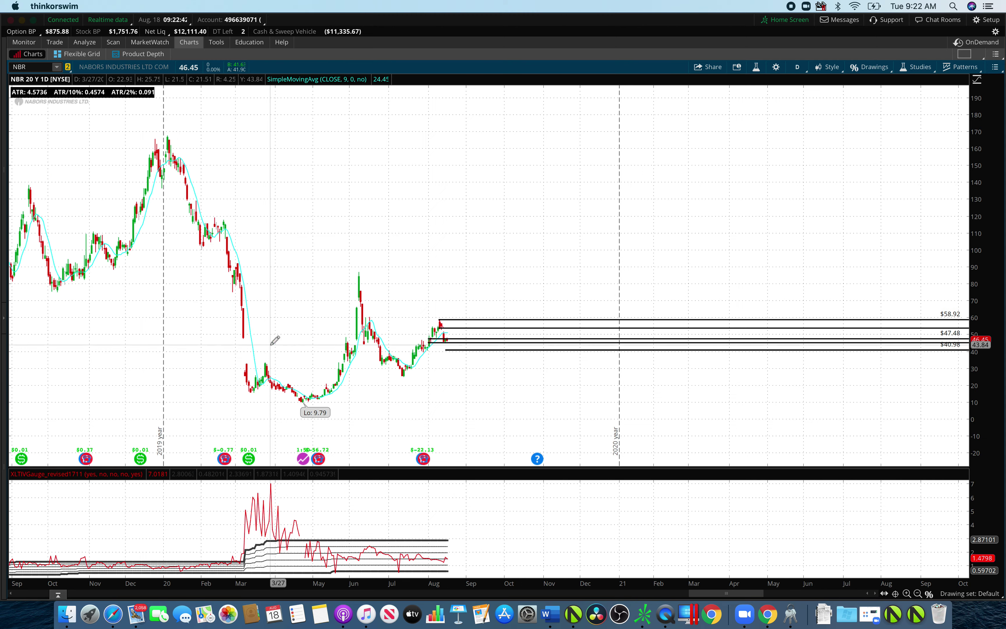
{"action": "left_click_drag", "start_coordinate": [743, 279], "coordinate": [269, 309]}
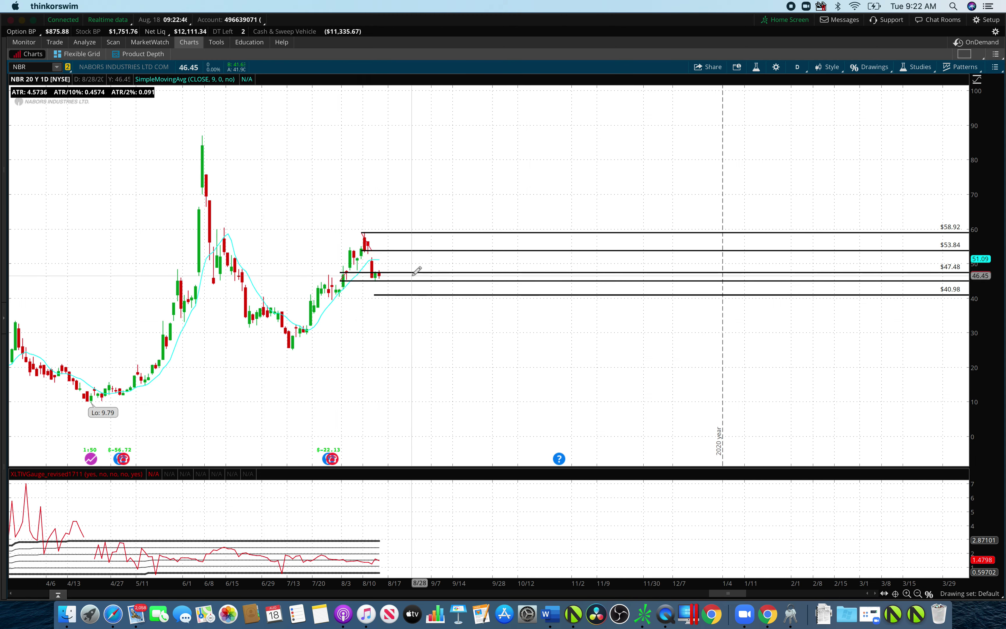
{"action": "left_click", "coordinate": [331, 285]}
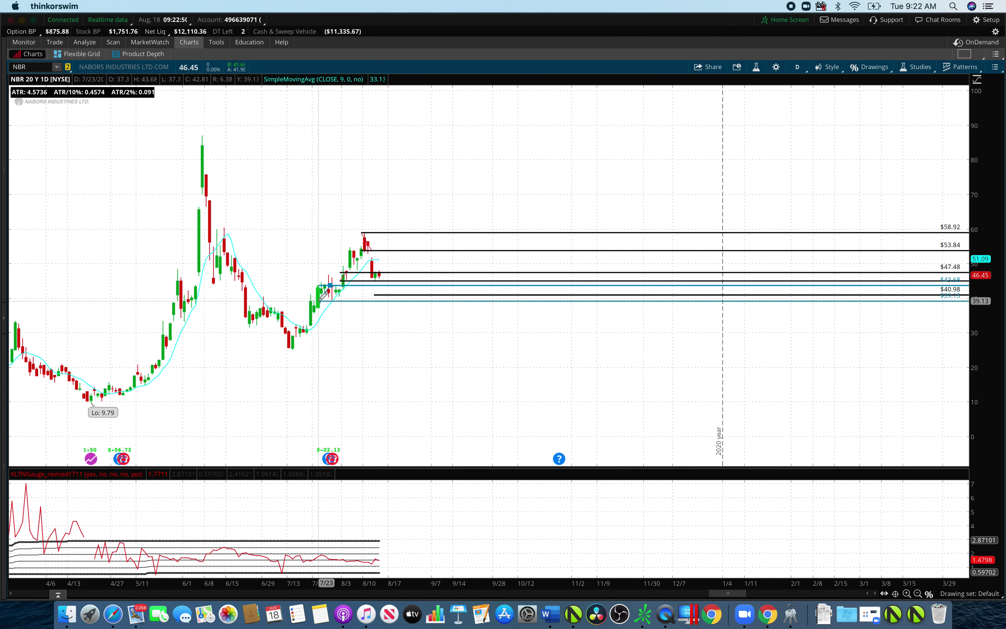
{"action": "left_click", "coordinate": [319, 300]}
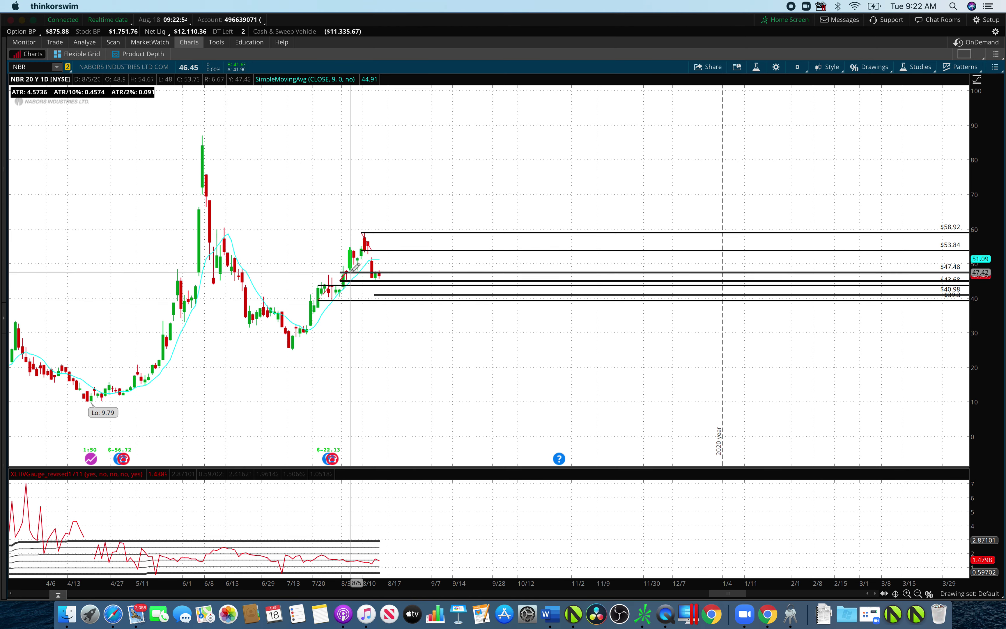
Create a price alert at 47.26 and delete the $47.48 level line.
{"action": "right_click", "coordinate": [358, 274]}
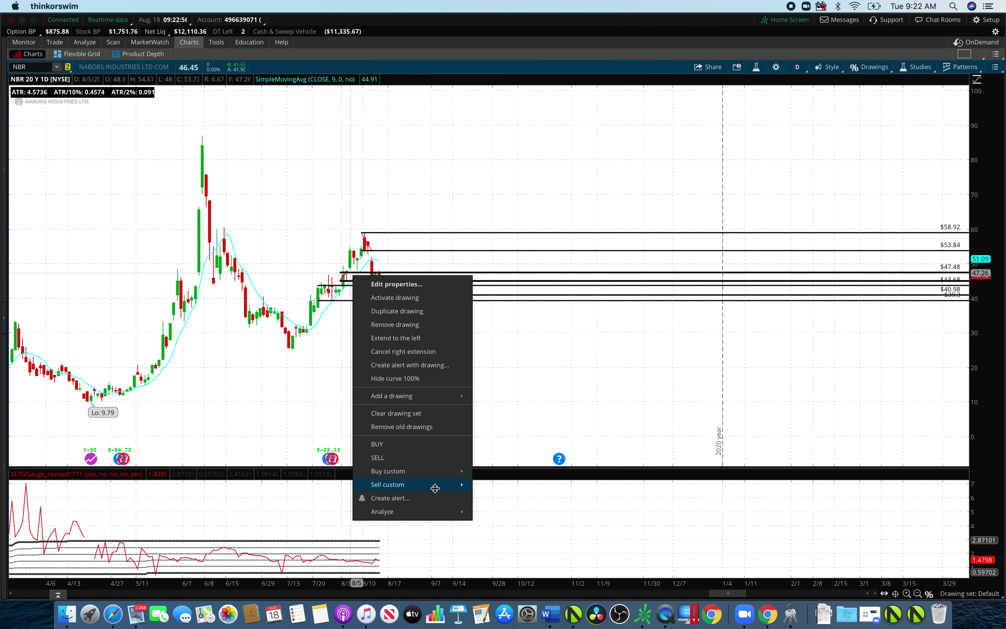
{"action": "left_click", "coordinate": [431, 499]}
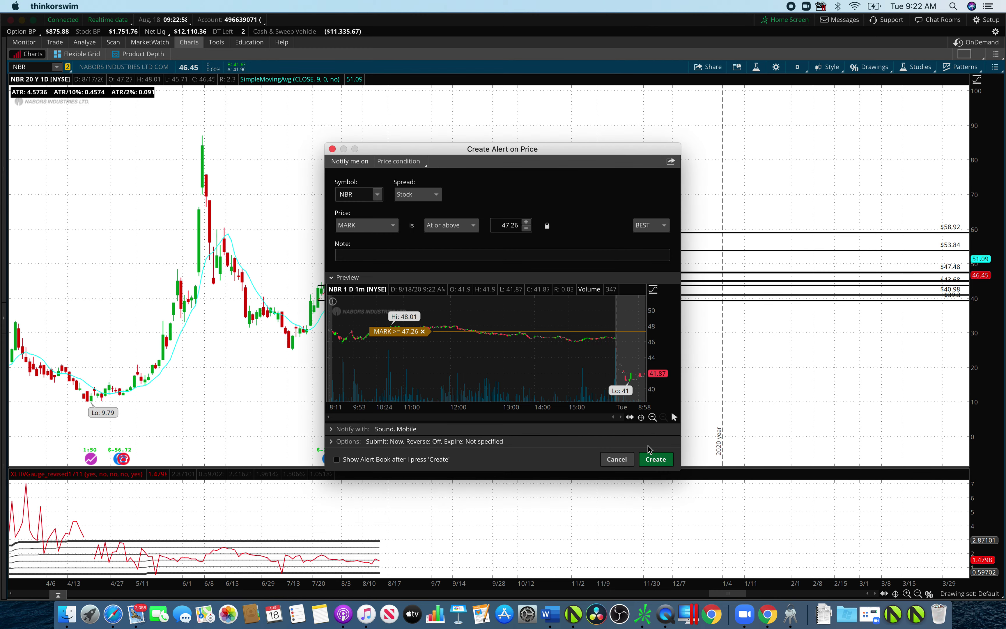
{"action": "left_click", "coordinate": [668, 463]}
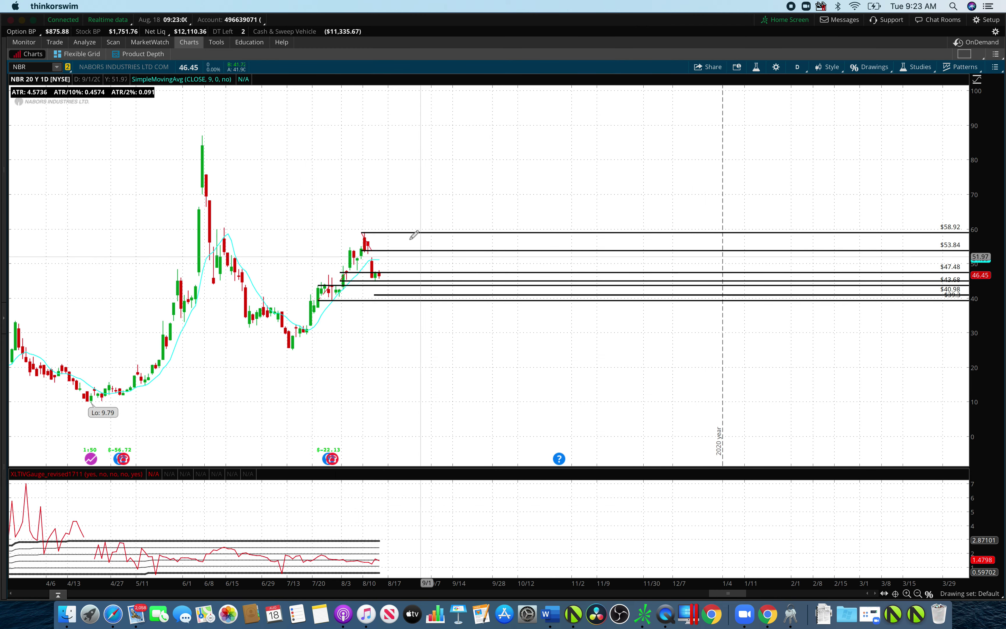
{"action": "right_click", "coordinate": [417, 268]}
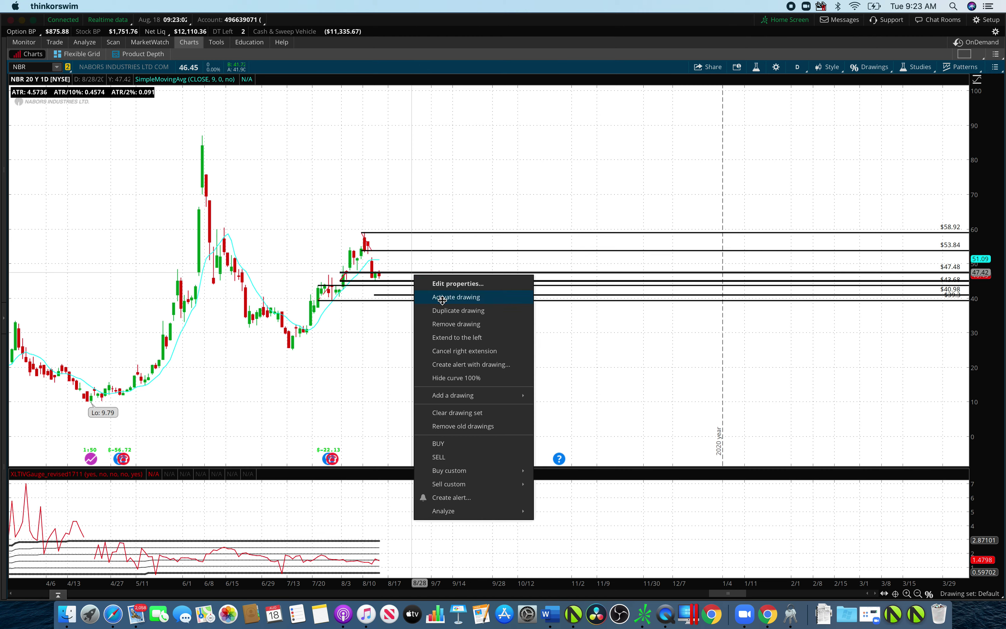
{"action": "left_click", "coordinate": [450, 326]}
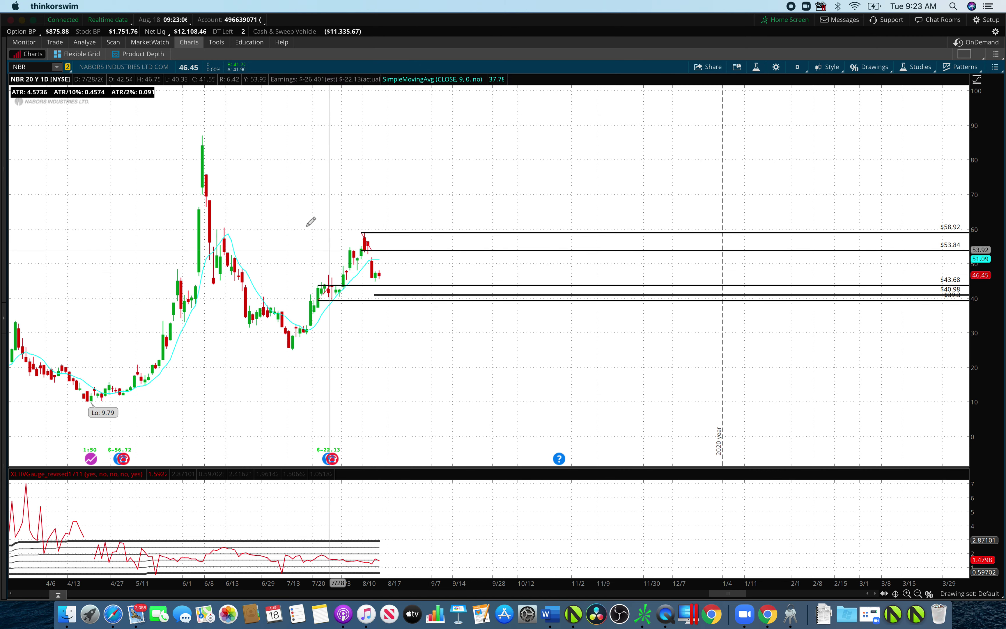
{"action": "left_click", "coordinate": [45, 67]}
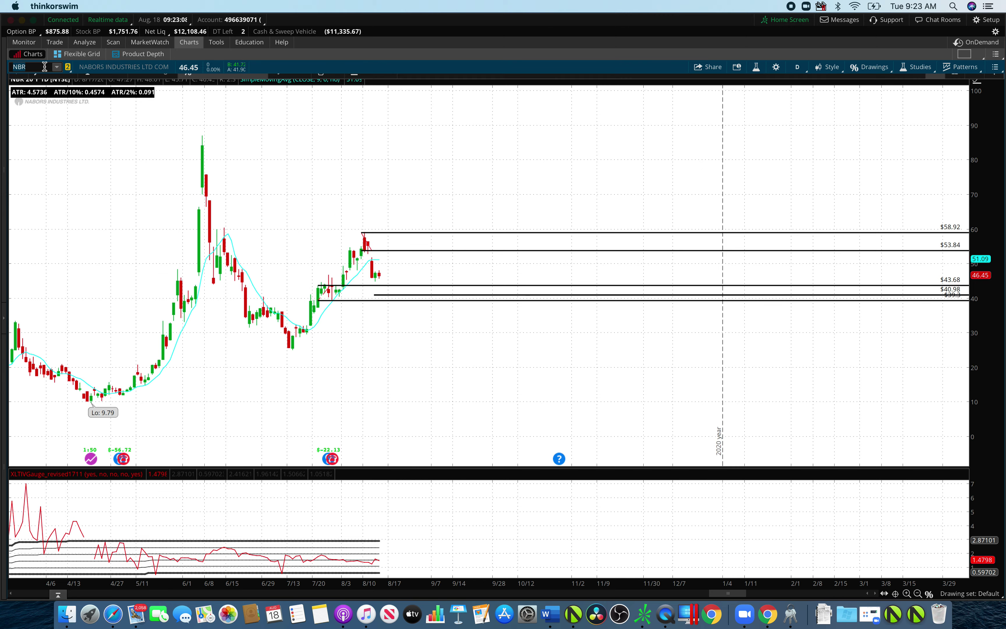
Create a MARK at-or-below 43.69 alert from the $43.68 level line.
{"action": "right_click", "coordinate": [349, 285]}
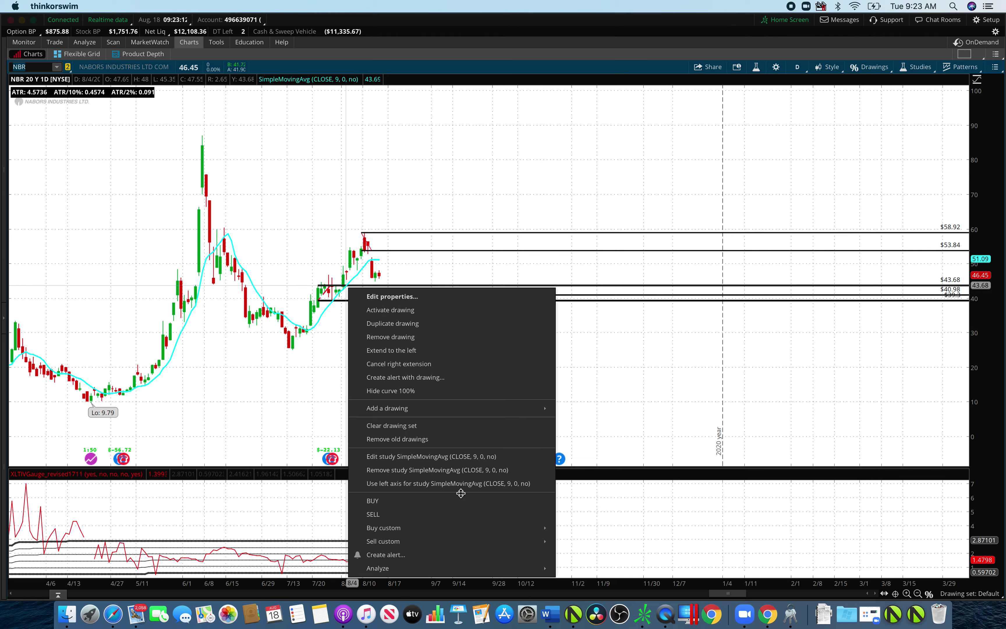
{"action": "left_click", "coordinate": [438, 560]}
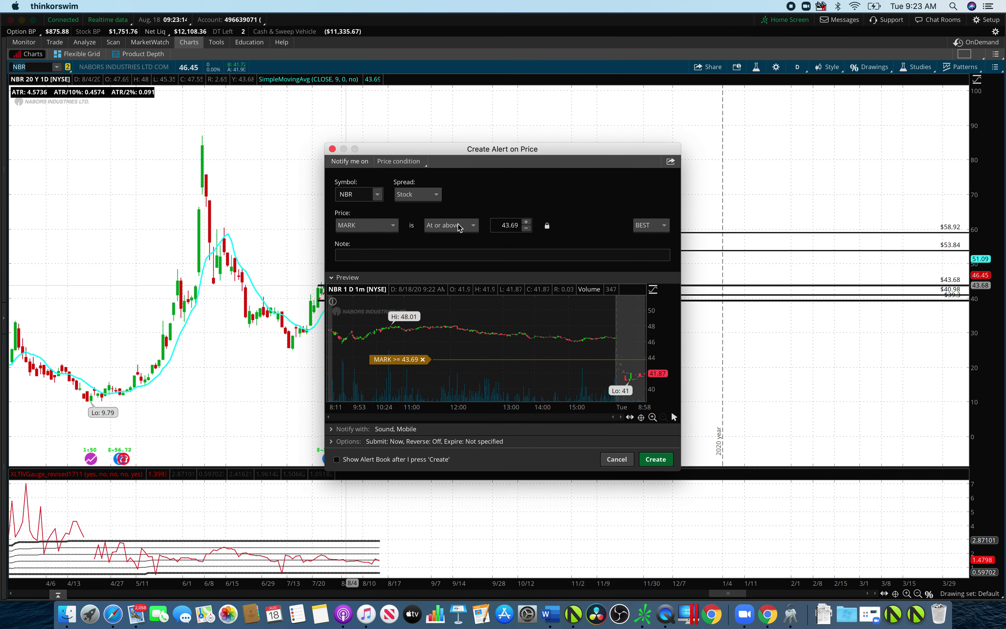
{"action": "left_click", "coordinate": [459, 228]}
{"action": "left_click", "coordinate": [462, 252]}
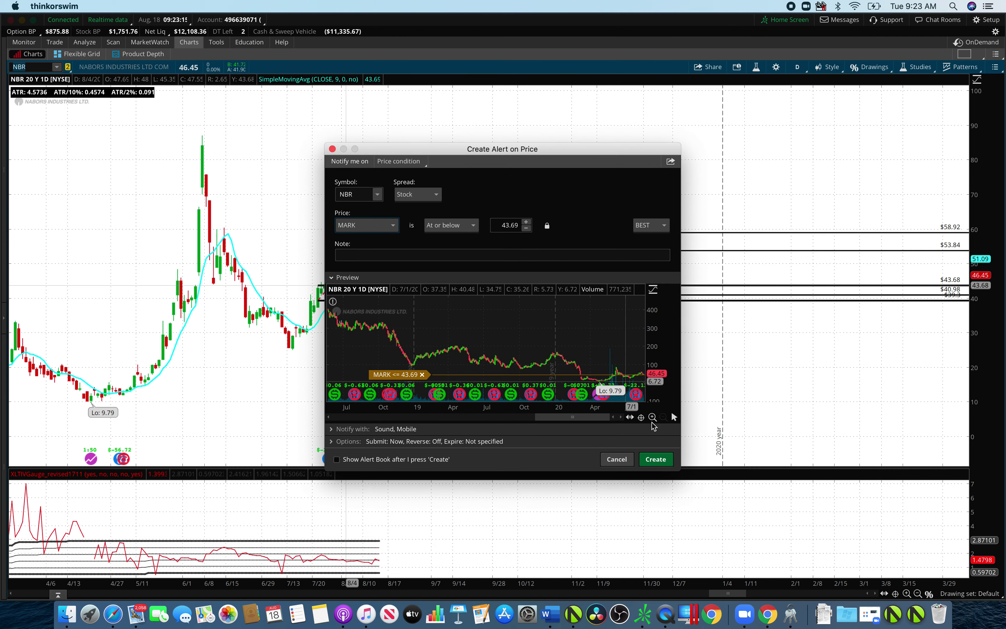
{"action": "left_click", "coordinate": [660, 463]}
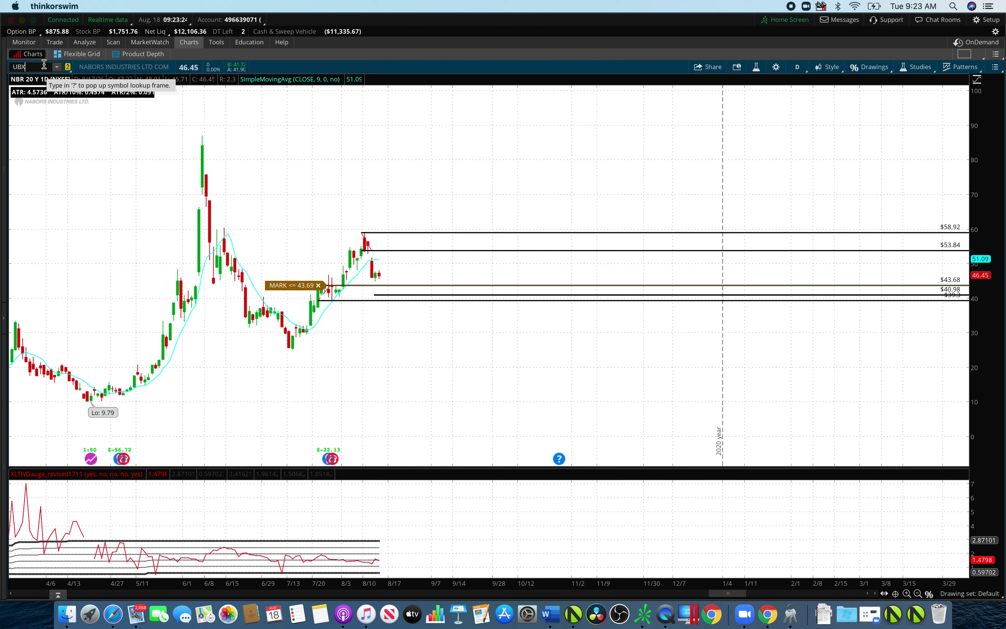
Load UBX, zoom to its most recent year, and compress the price scale.
{"action": "key", "text": "Return"}
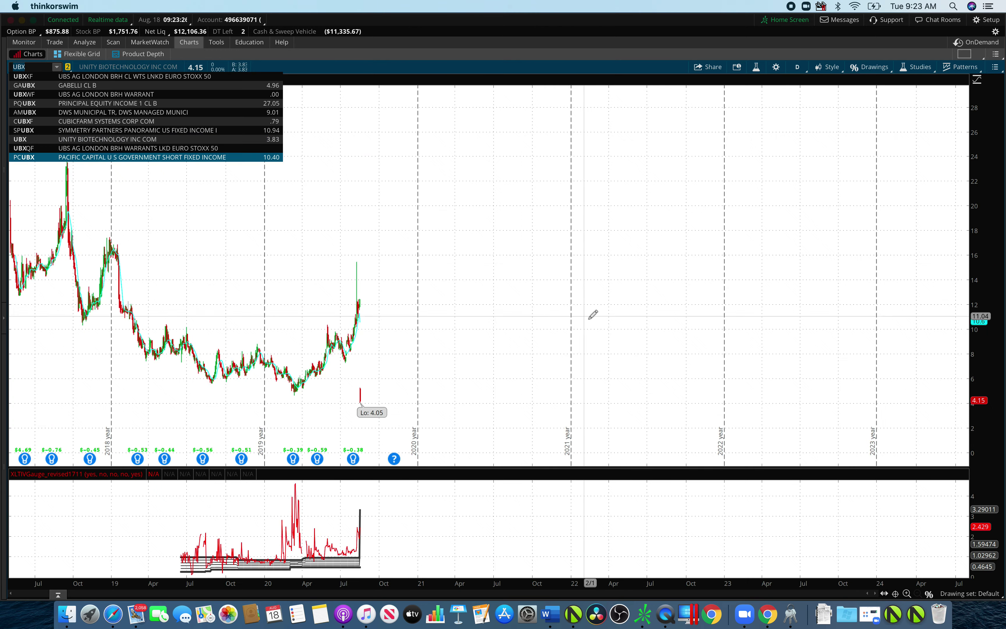
{"action": "left_click_drag", "start_coordinate": [429, 294], "coordinate": [241, 327]}
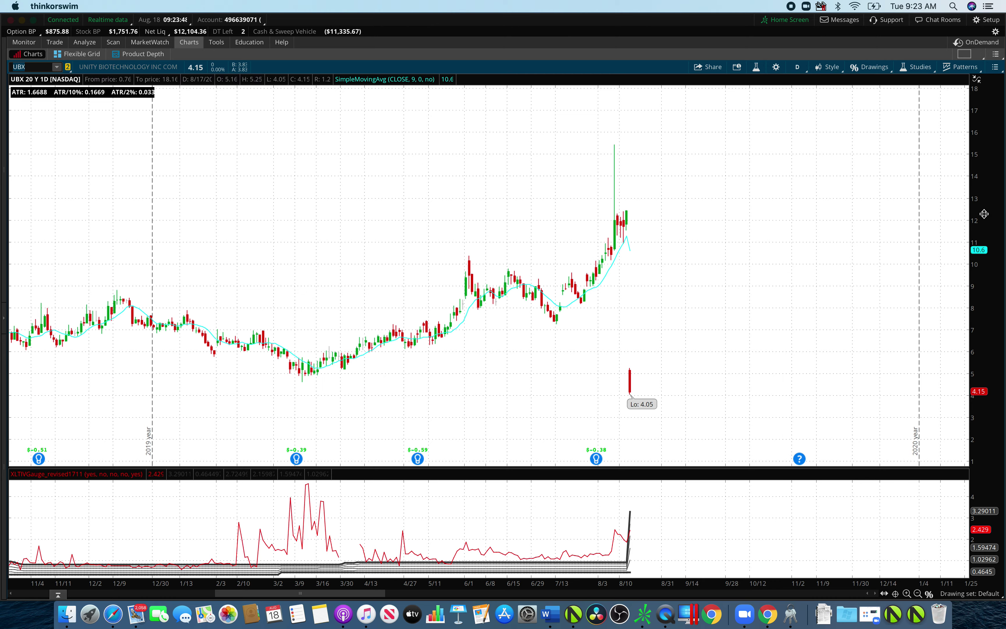
{"action": "left_click_drag", "start_coordinate": [984, 213], "coordinate": [984, 241]}
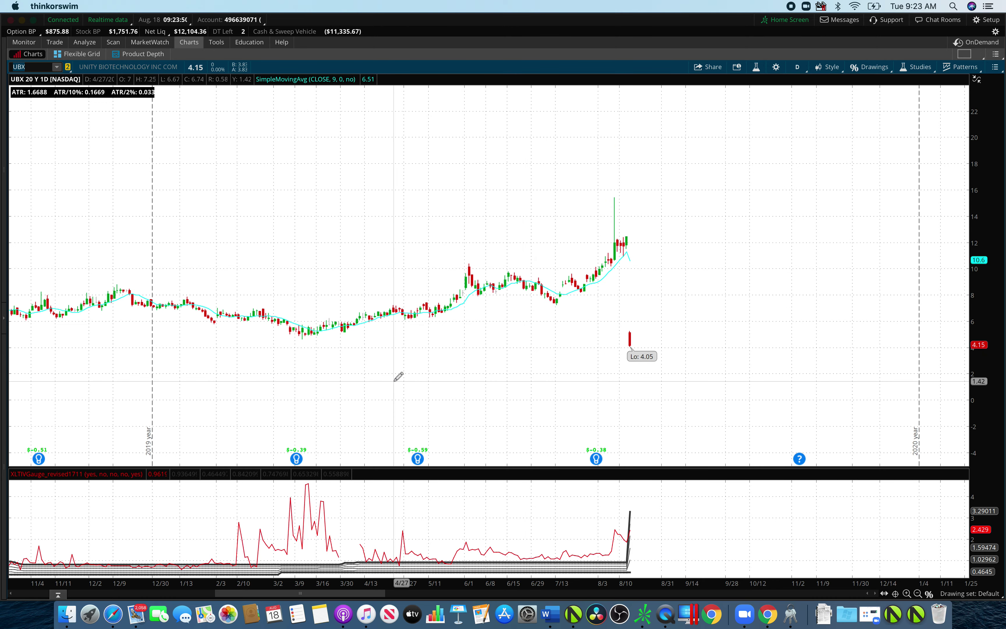
Load the Vonage (VG) chart from the symbol box.
{"action": "mouse_move", "coordinate": [50, 71]}
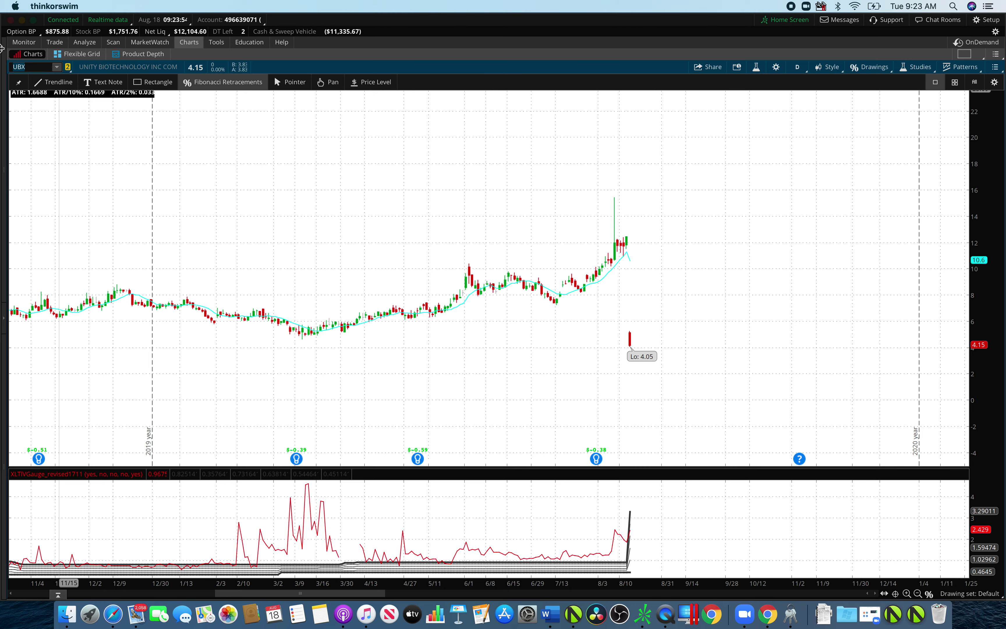
{"action": "type", "text": "UG"}
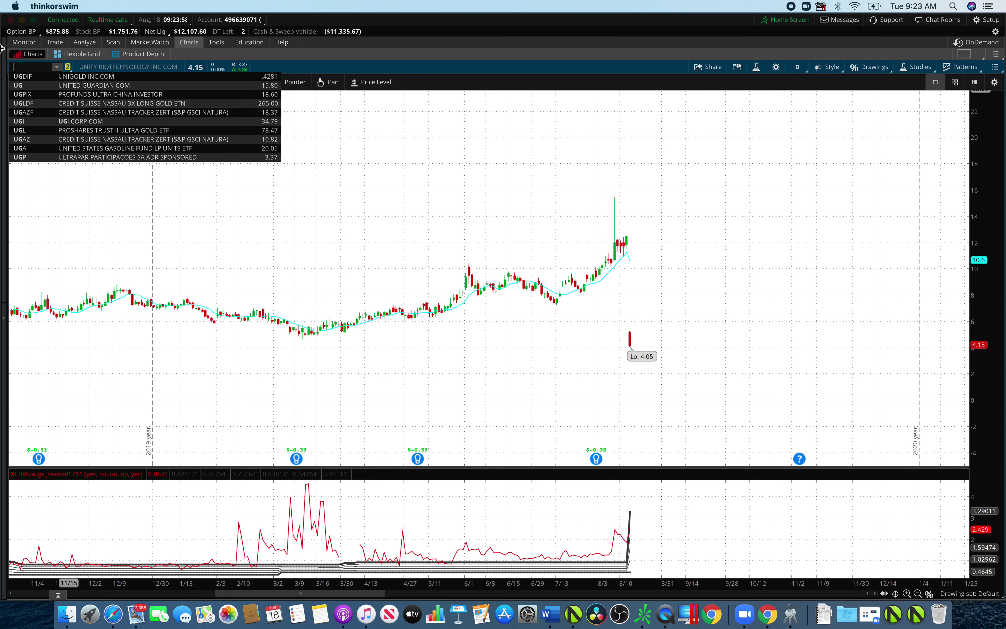
{"action": "key", "text": "Escape"}
{"action": "type", "text": "VG"}
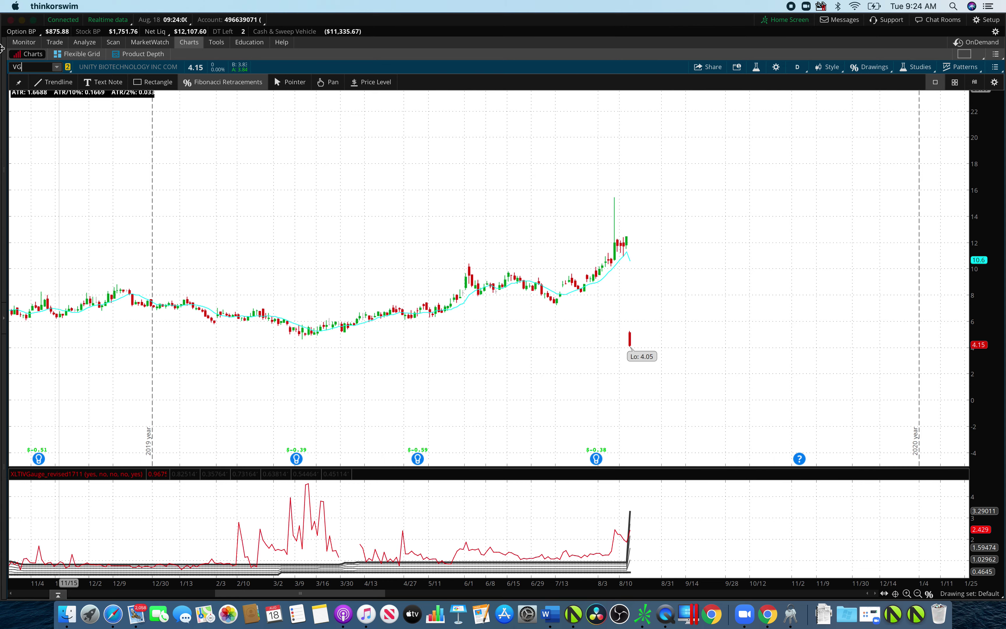
{"action": "key", "text": "Return"}
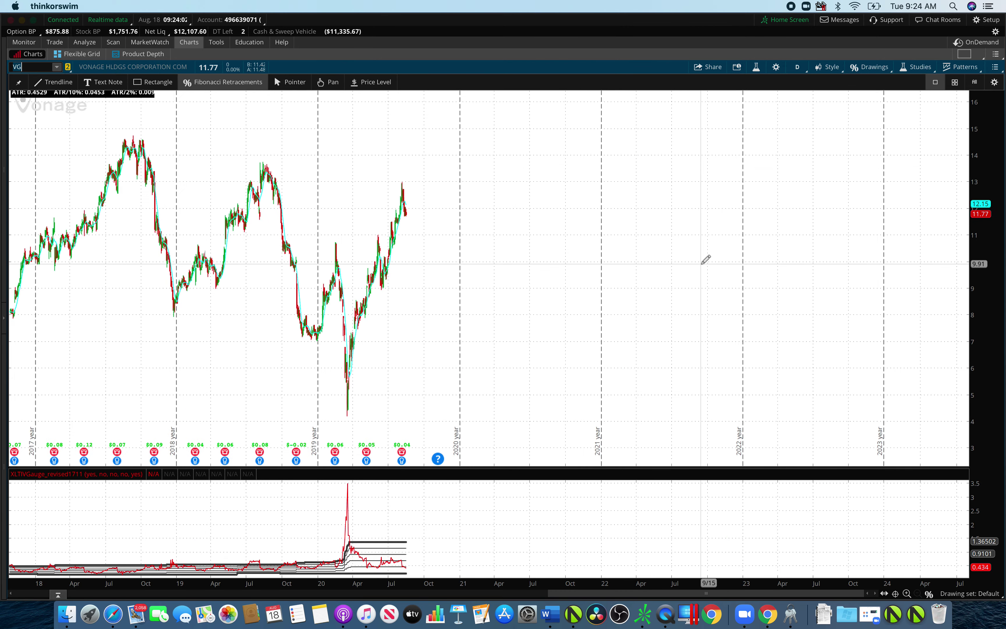
Zoom into VG's recent year, add an $11.39 level, and rescale the price axis.
{"action": "left_click_drag", "start_coordinate": [460, 180], "coordinate": [282, 232]}
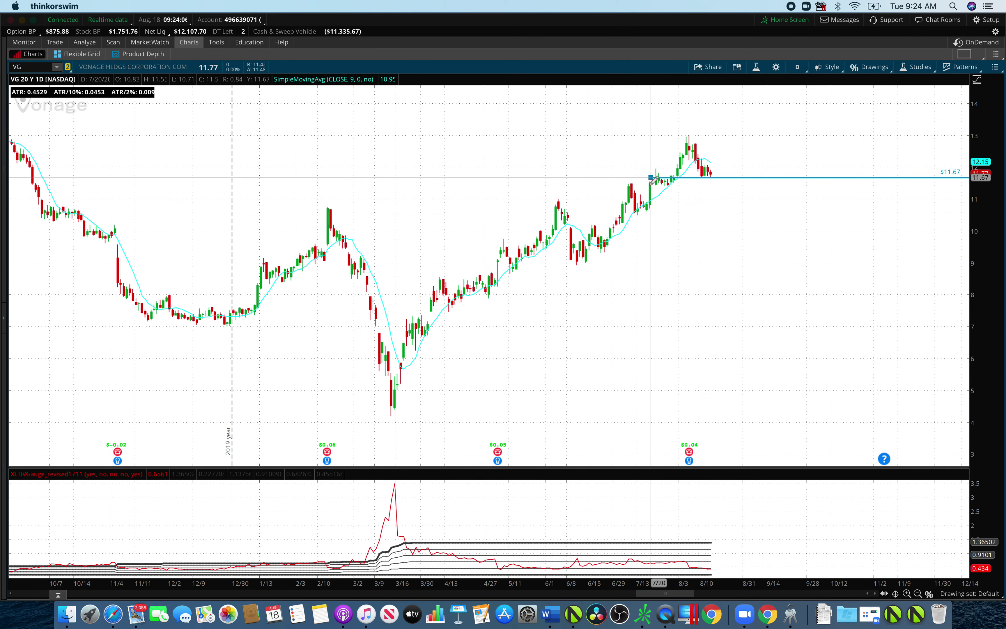
{"action": "left_click", "coordinate": [647, 186]}
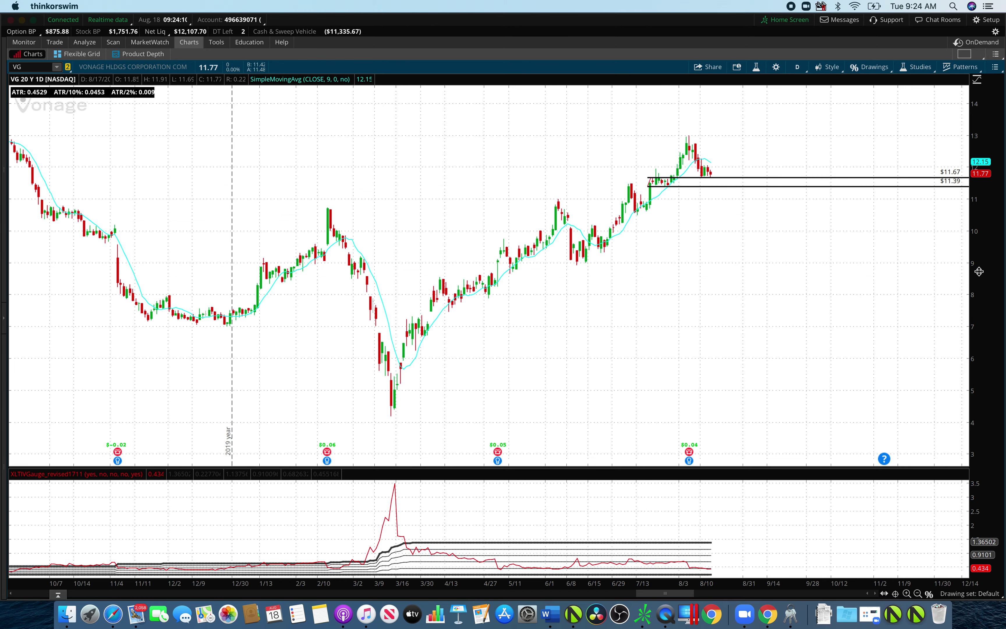
{"action": "left_click_drag", "start_coordinate": [969, 258], "coordinate": [972, 214]}
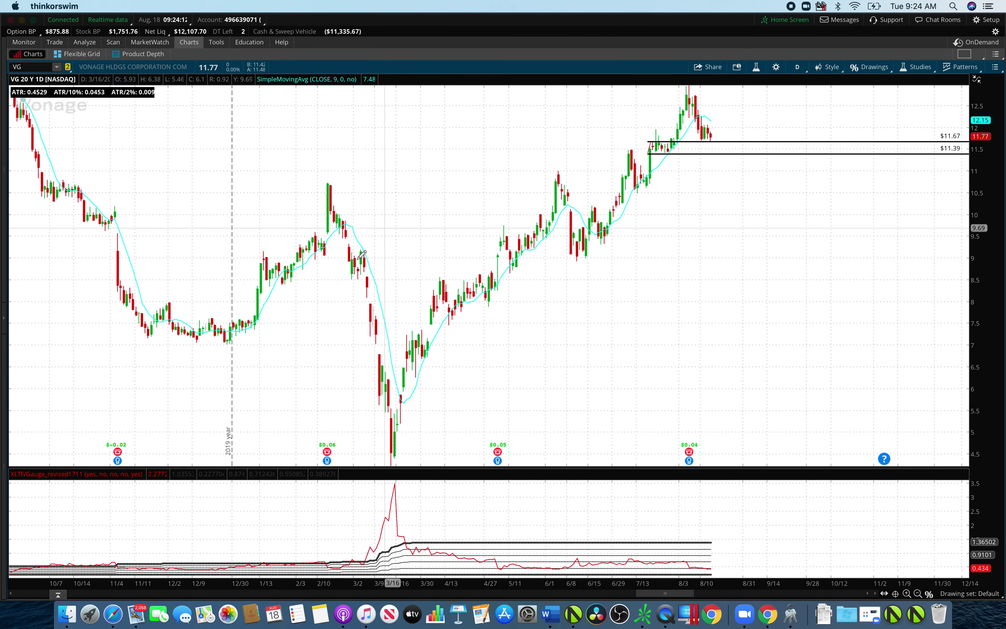
{"action": "left_click_drag", "start_coordinate": [369, 256], "coordinate": [400, 256]}
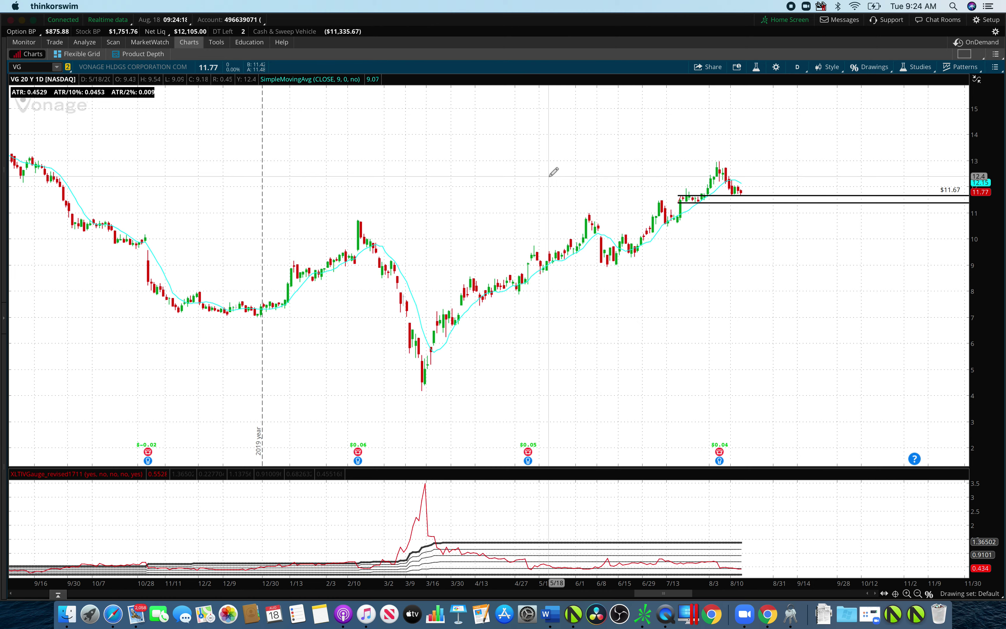
{"action": "left_click_drag", "start_coordinate": [997, 270], "coordinate": [997, 233]}
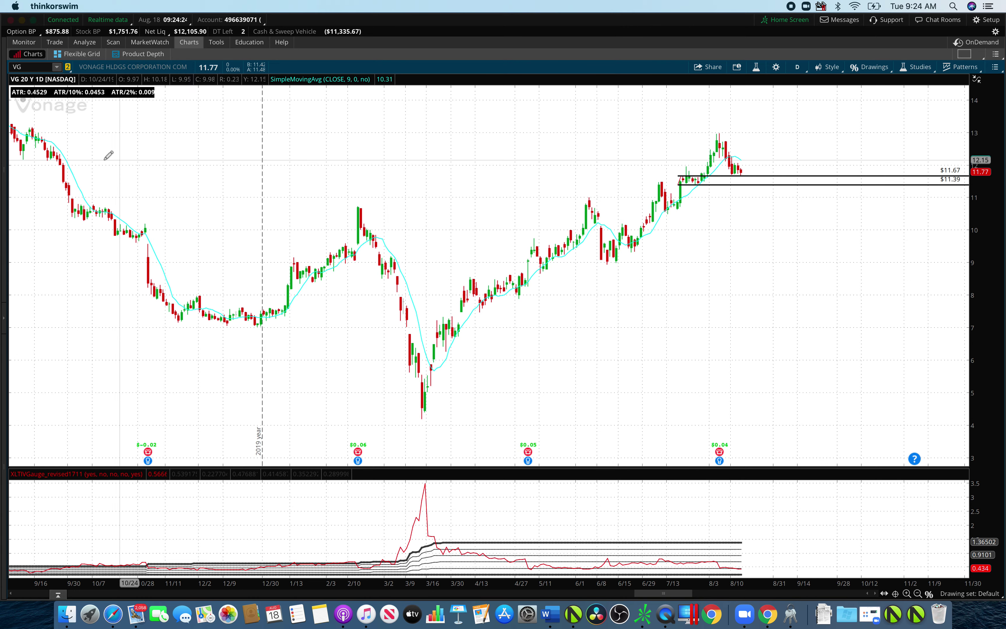
Switch the VG chart to hourly candles, zoomed into recent weeks with a stretched price scale.
{"action": "left_click", "coordinate": [794, 68]}
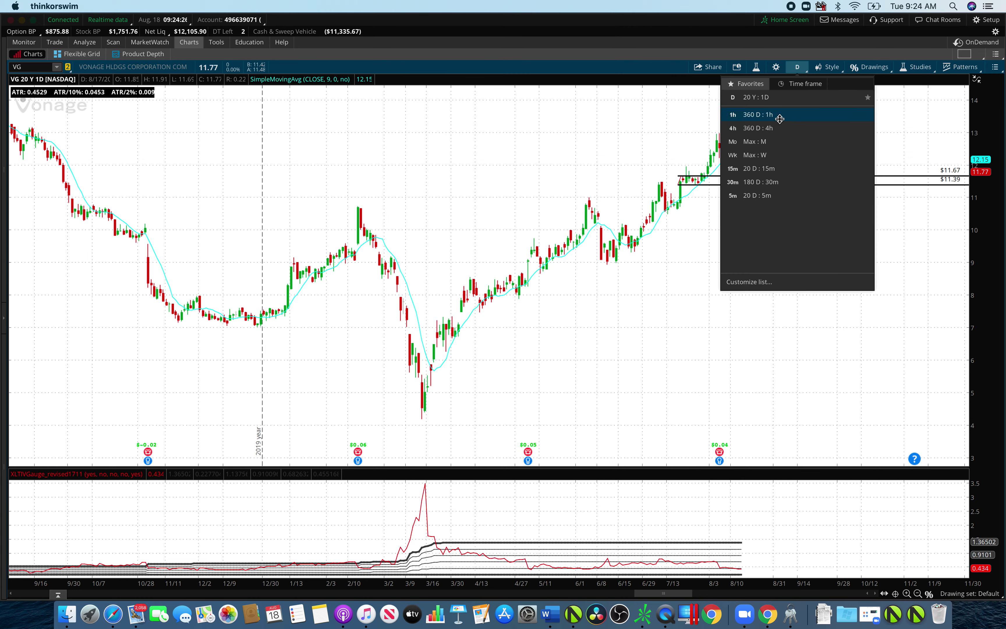
{"action": "left_click", "coordinate": [766, 128]}
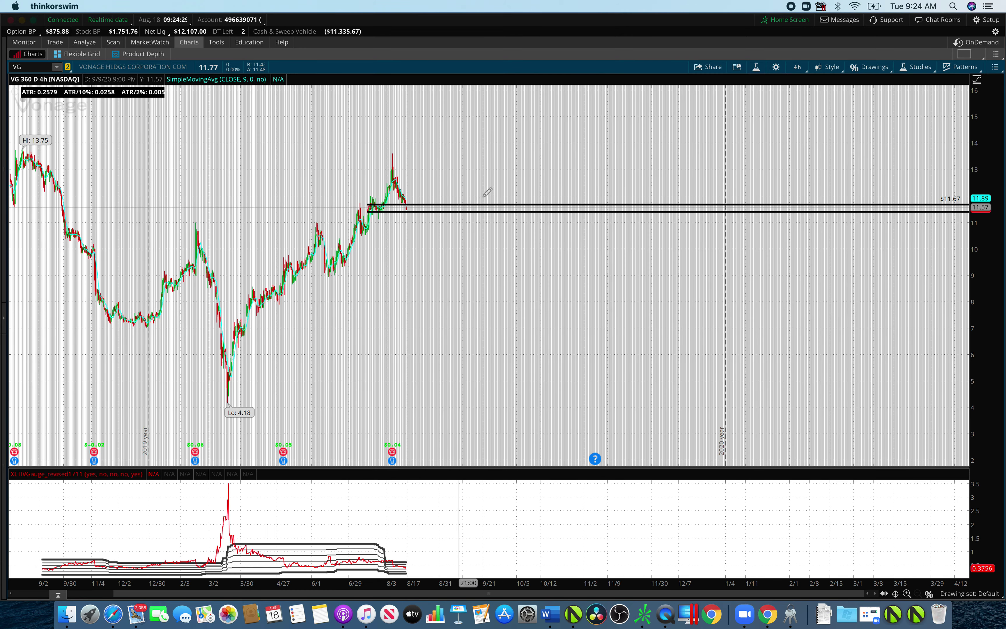
{"action": "left_click_drag", "start_coordinate": [485, 191], "coordinate": [271, 193]}
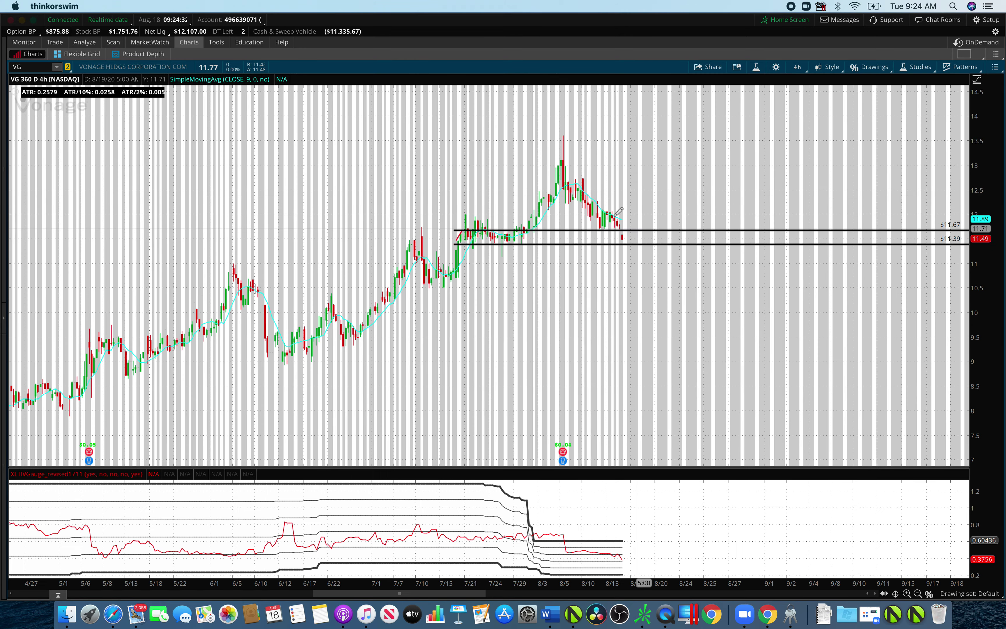
{"action": "left_click", "coordinate": [798, 66]}
{"action": "left_click", "coordinate": [788, 114]}
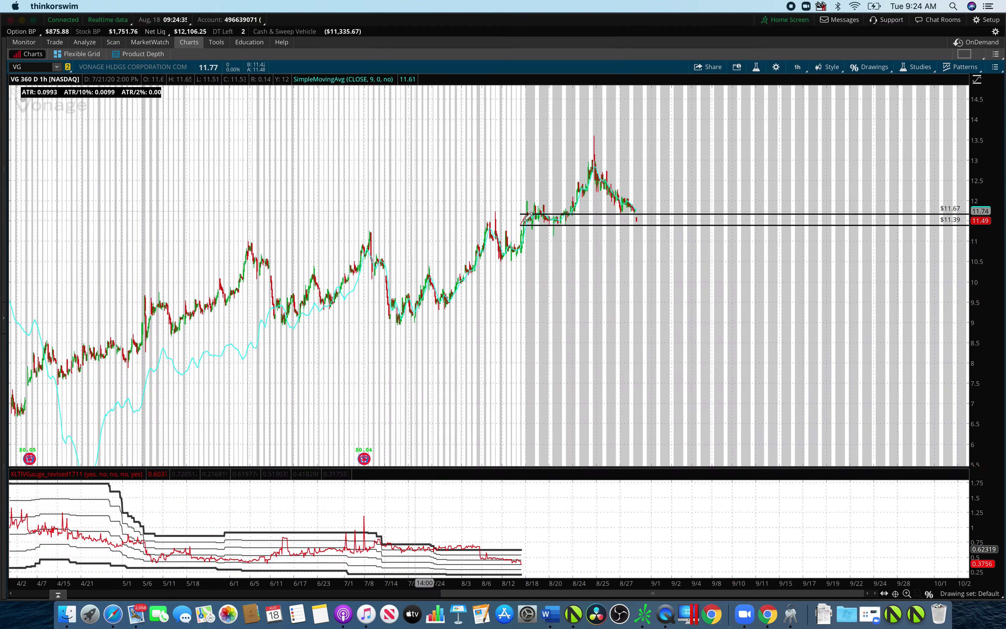
{"action": "left_click_drag", "start_coordinate": [499, 187], "coordinate": [150, 188]}
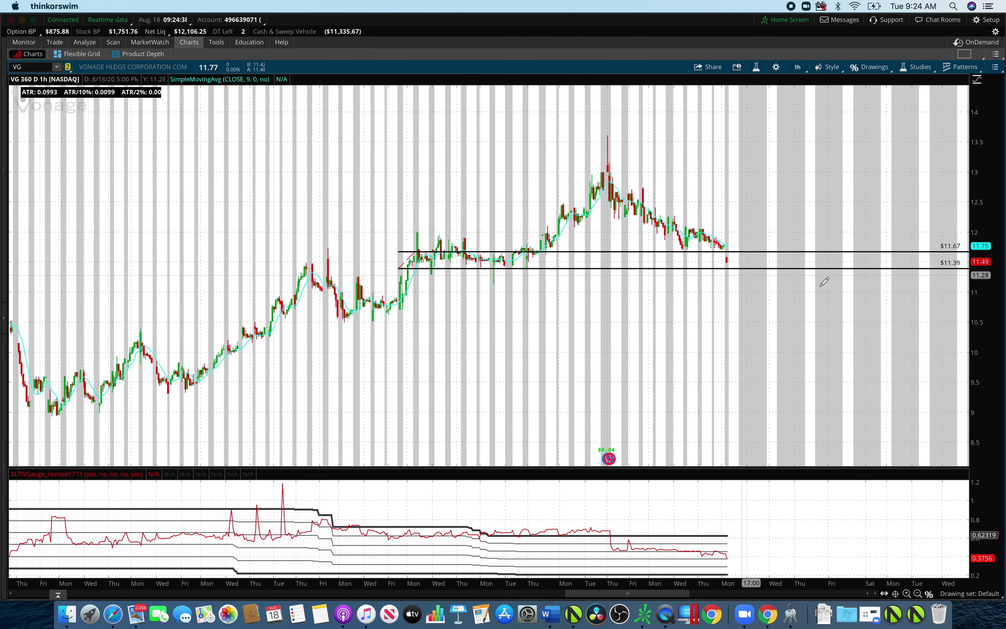
{"action": "left_click_drag", "start_coordinate": [971, 316], "coordinate": [976, 271]}
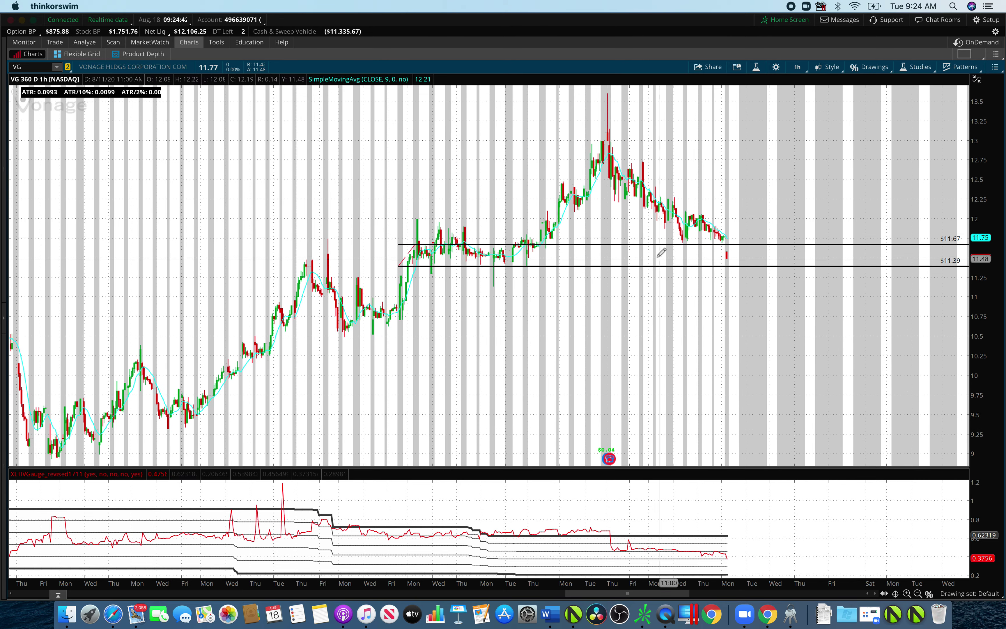
From the $11.67 line, create a plain-stock alert triggering at or below 11.68.
{"action": "right_click", "coordinate": [652, 243]}
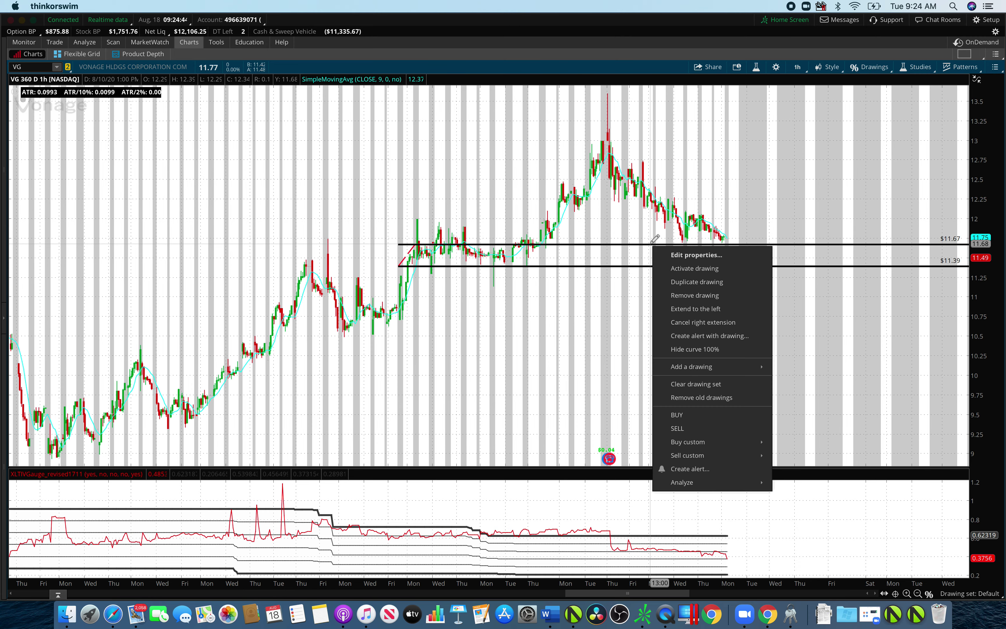
{"action": "left_click", "coordinate": [707, 468]}
{"action": "left_click", "coordinate": [428, 201]}
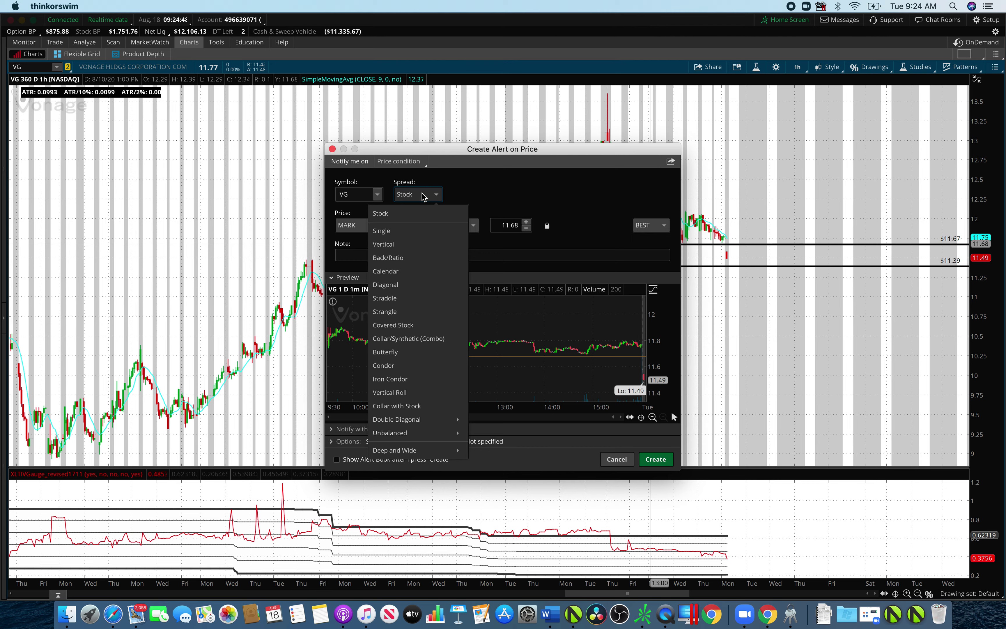
{"action": "left_click", "coordinate": [504, 198]}
{"action": "left_click", "coordinate": [456, 229]}
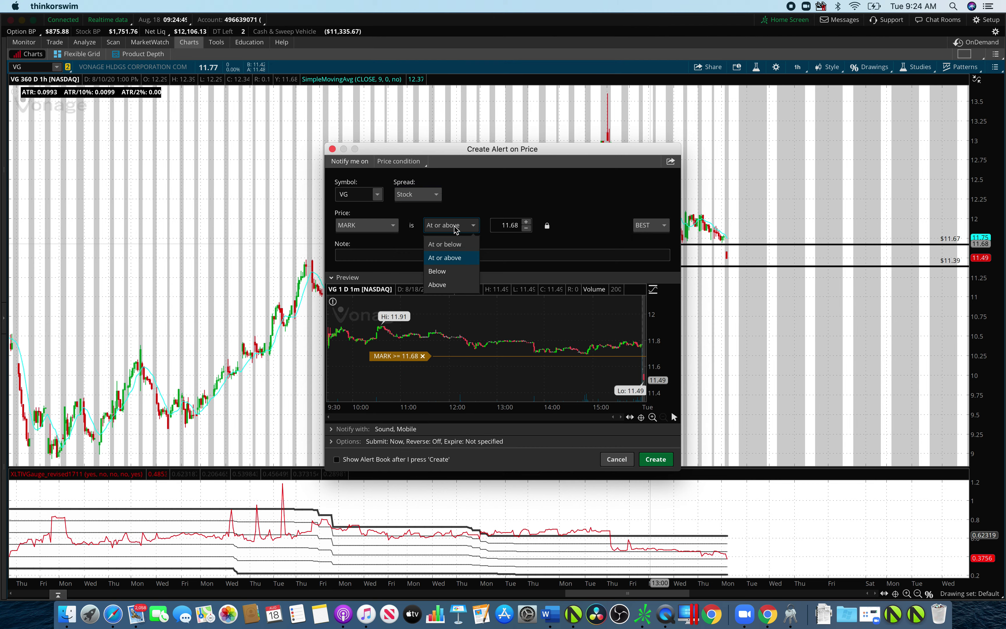
{"action": "left_click", "coordinate": [456, 246]}
{"action": "left_click", "coordinate": [656, 459]}
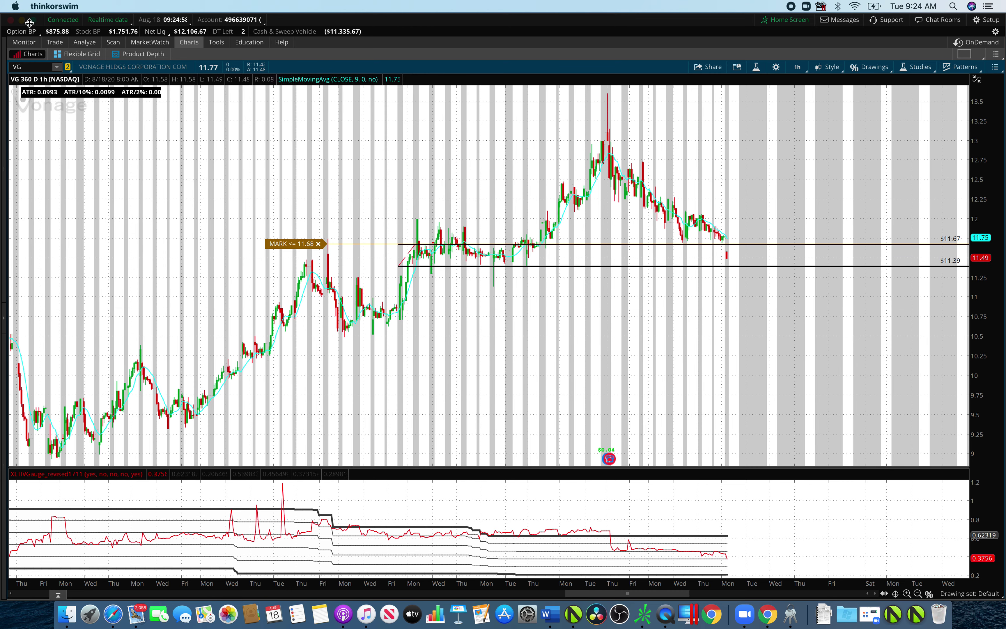
{"action": "left_click", "coordinate": [801, 67]}
Return to the 20 Y : 1D chart, zoom into 2019–2020, and add price levels at 12.74 and 13.2.
{"action": "left_click", "coordinate": [807, 145]}
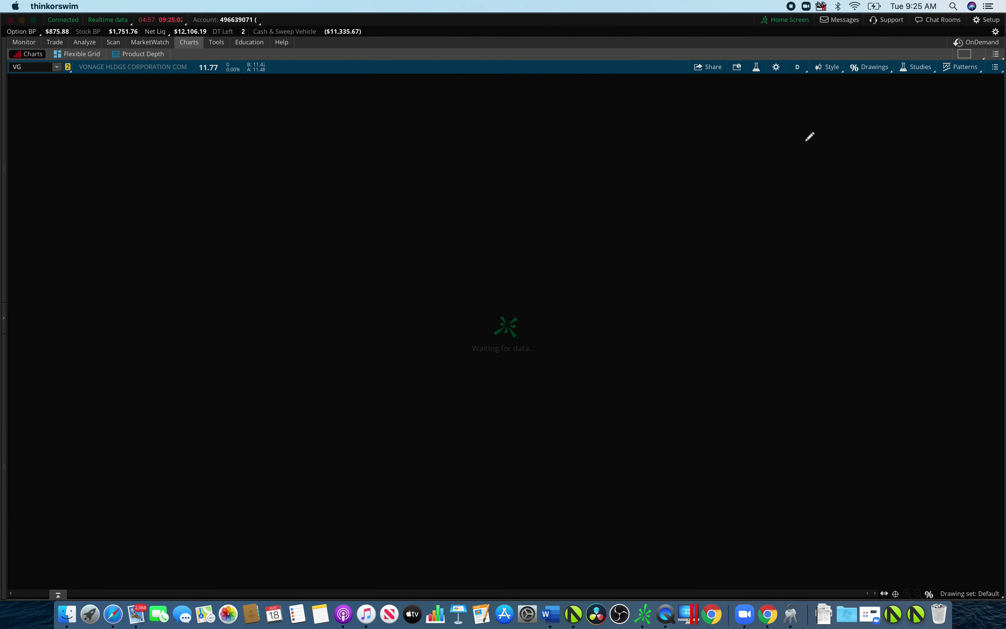
{"action": "left_click_drag", "start_coordinate": [465, 210], "coordinate": [227, 208]}
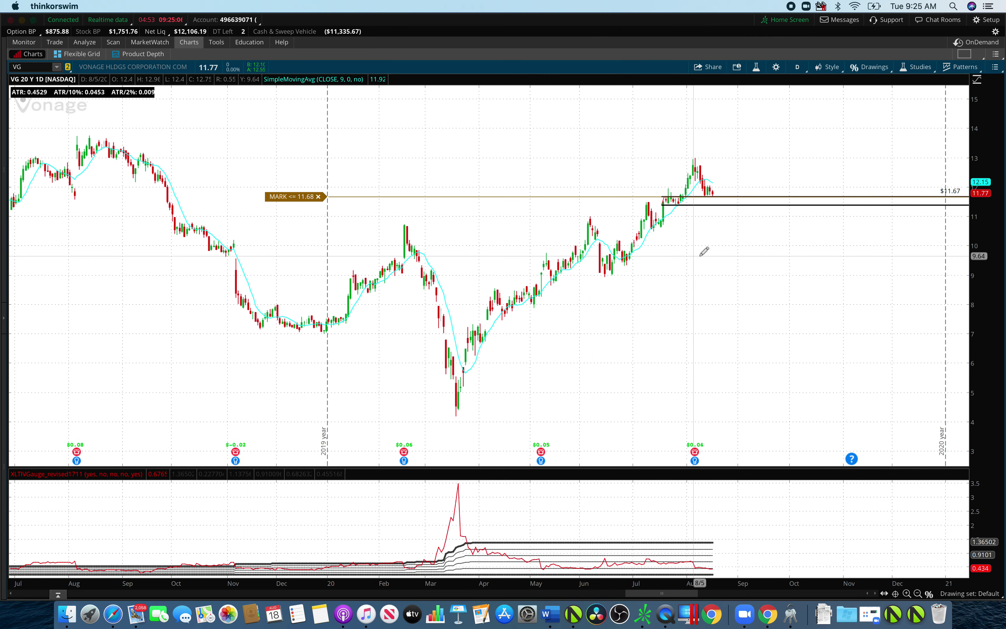
{"action": "left_click", "coordinate": [146, 165]}
{"action": "left_click", "coordinate": [134, 152]}
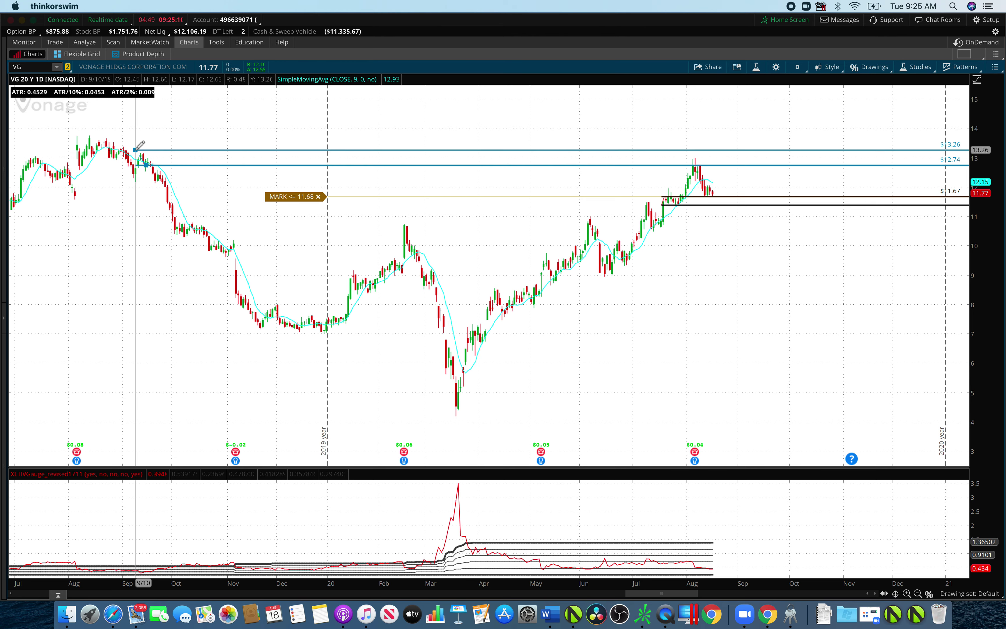